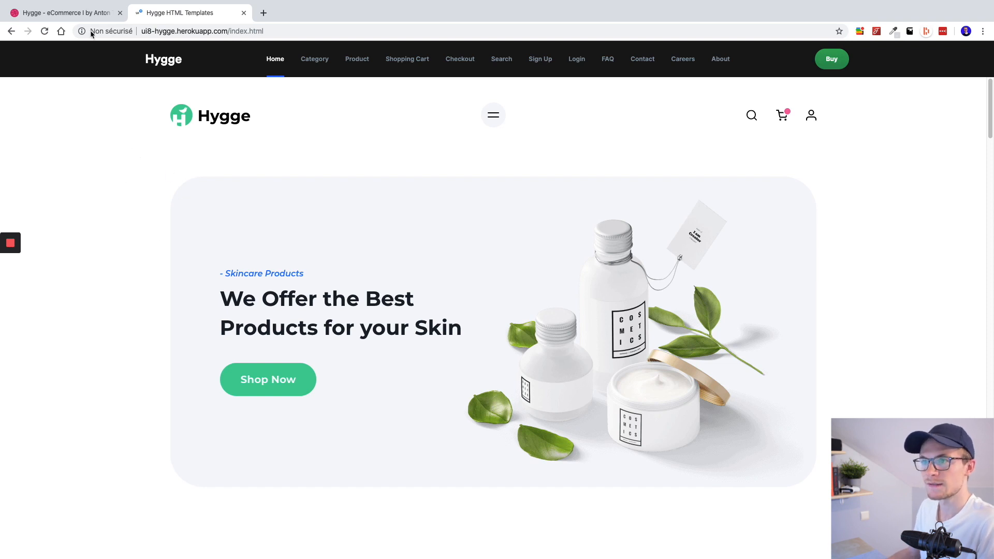
- Review the Hygge eCommerce shot on Dribbble and the home page of its live HTML template
click(77, 14)
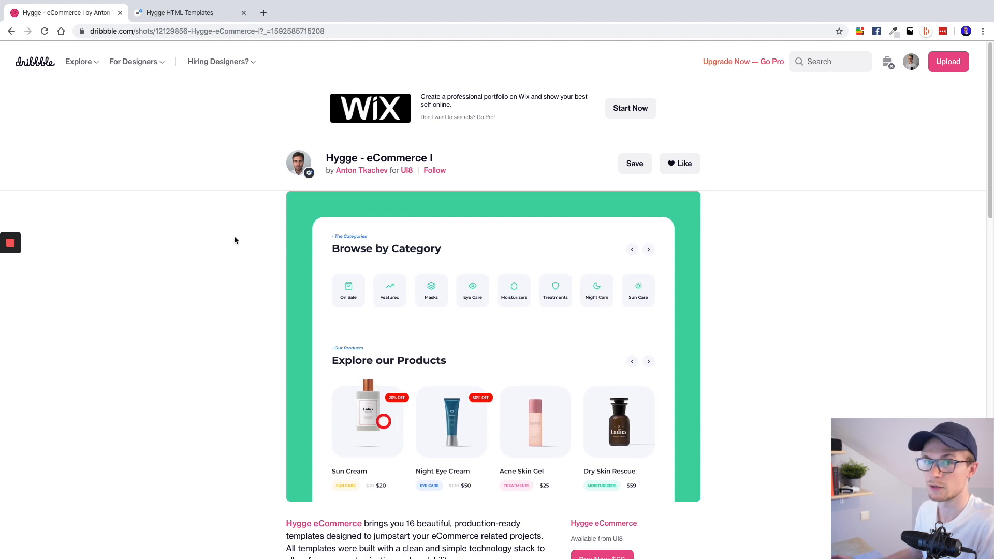
scroll(246, 298, down, 8)
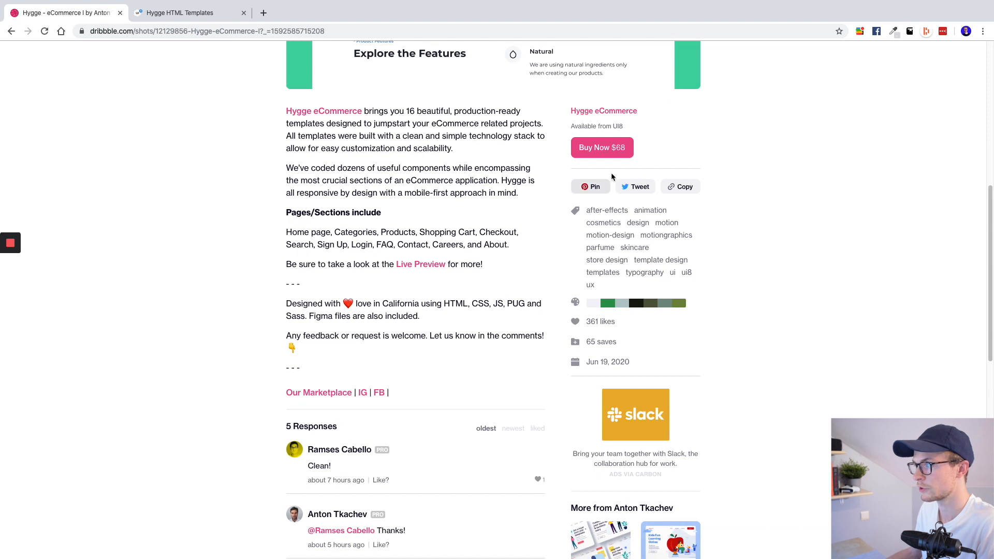
scroll(229, 328, up, 8)
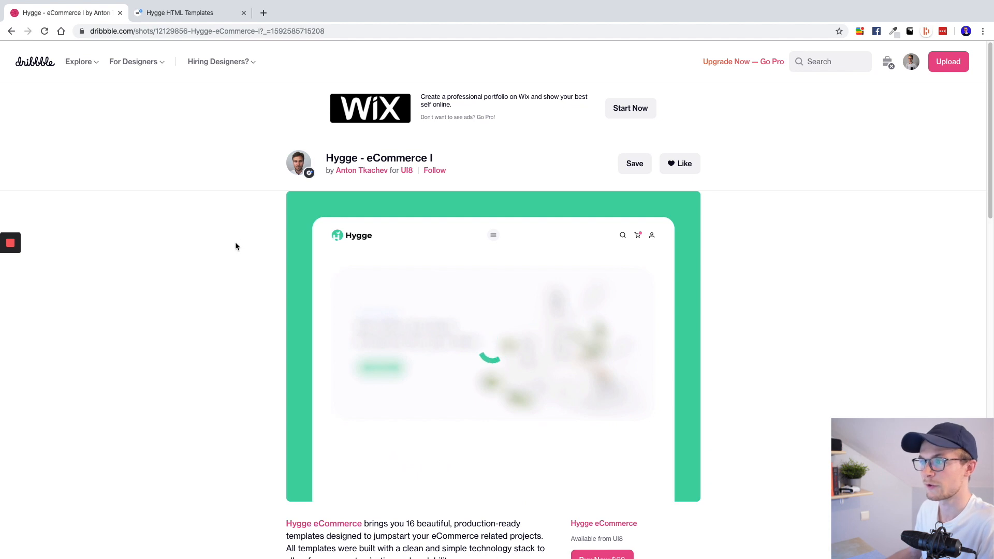
click(200, 16)
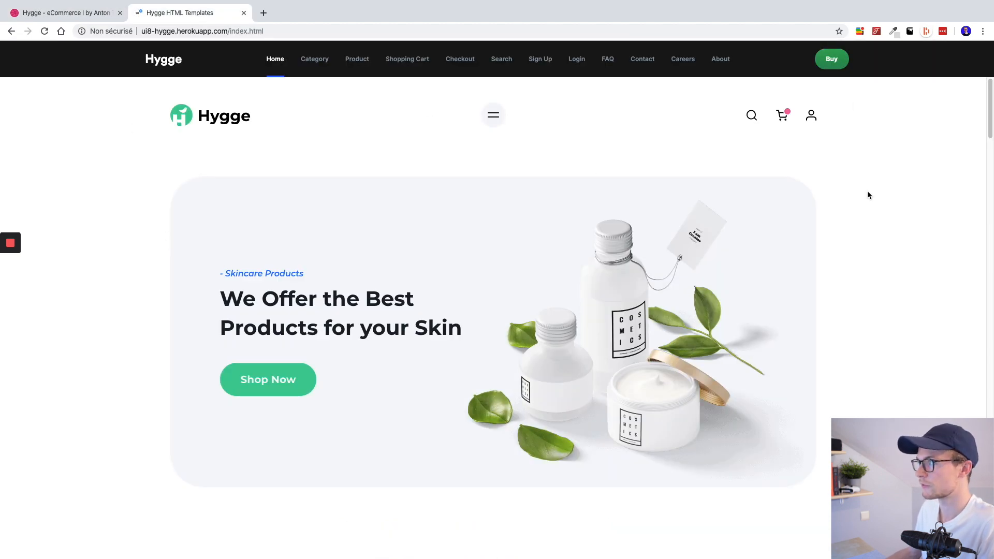
scroll(188, 353, down, 10)
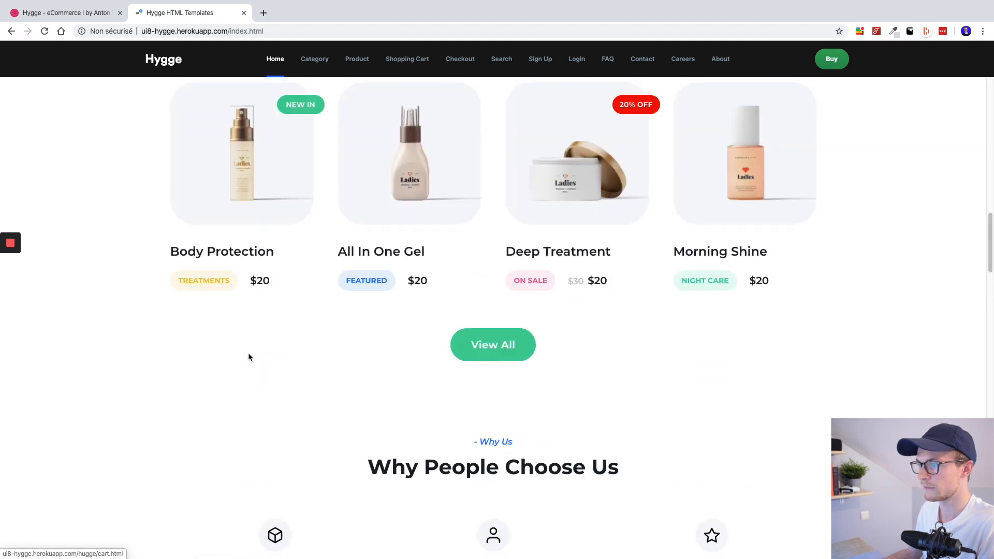
scroll(248, 354, up, 9)
scroll(254, 341, up, 3)
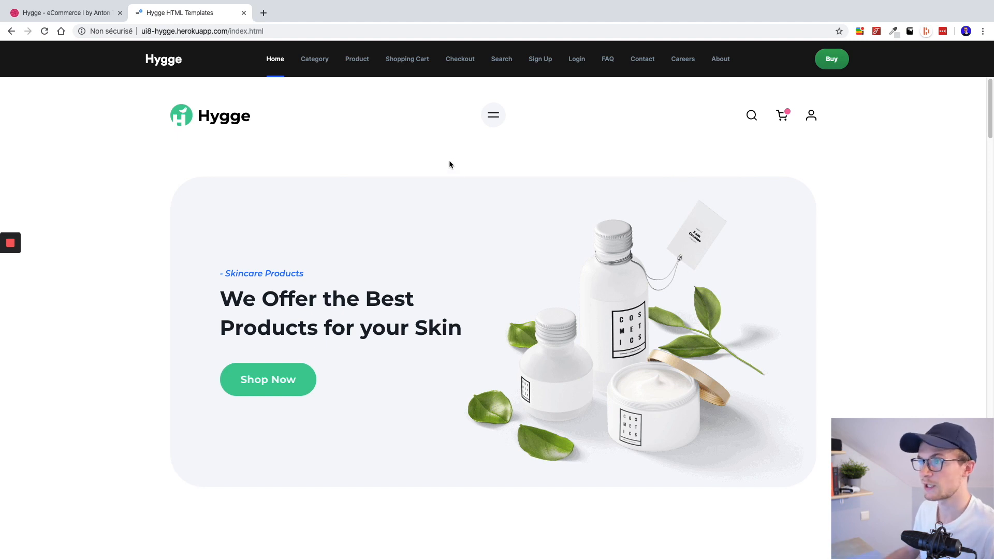
- Switch to the Hygge project in Webflow and look over its image assets, comparing with the reference template
key(ctrl+Right)
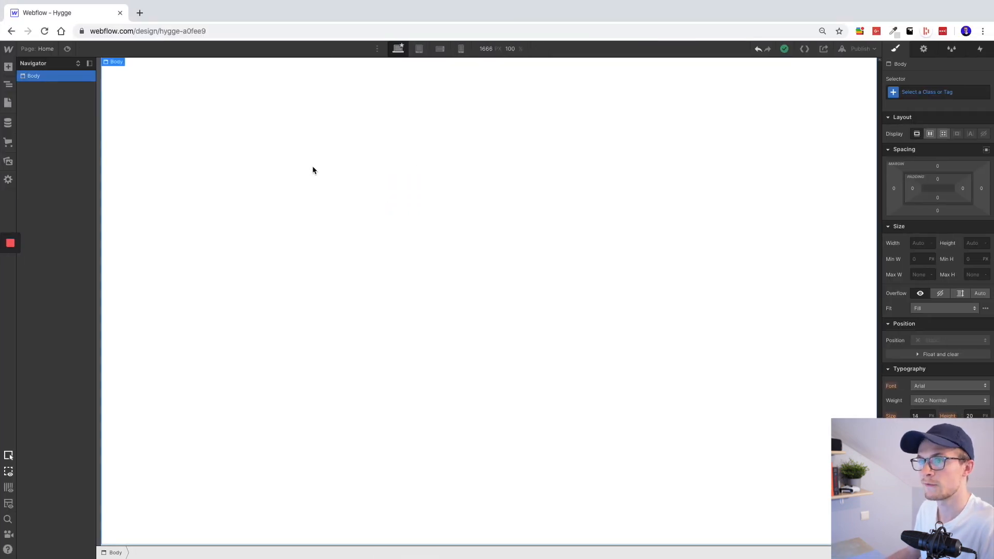
click(9, 162)
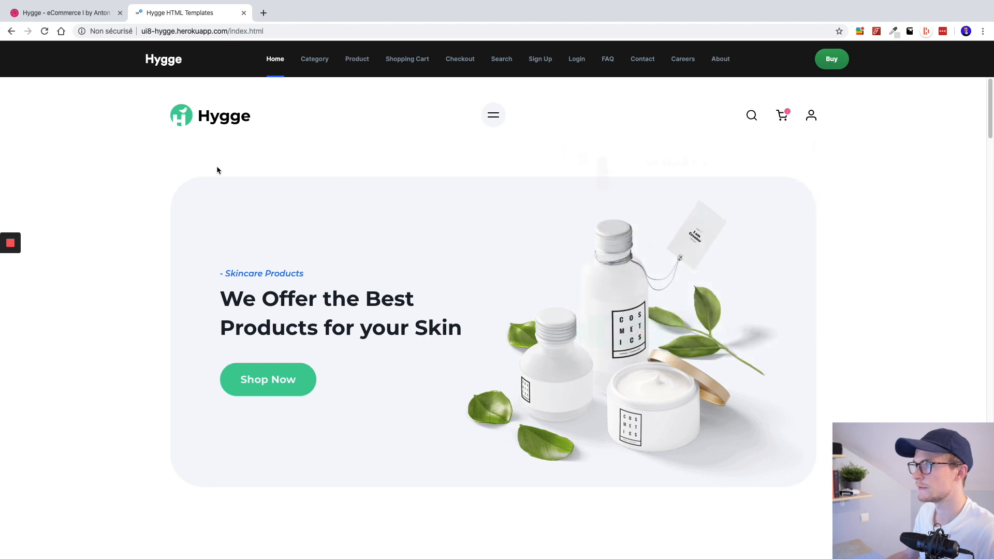
key(ctrl+Right)
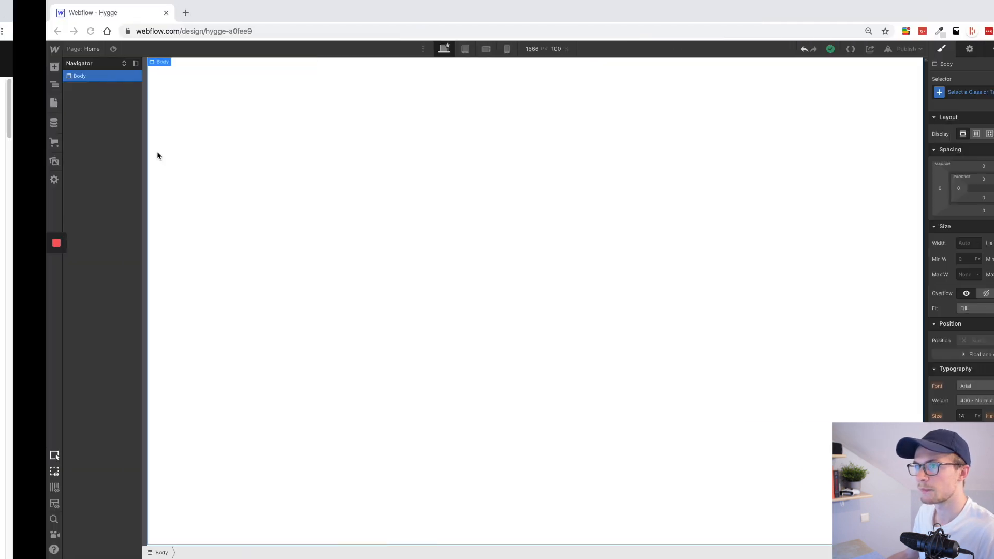
- Add a section to the empty page body and give it the class Main Menu
click(11, 67)
drag(50, 135, 44, 79)
click(43, 78)
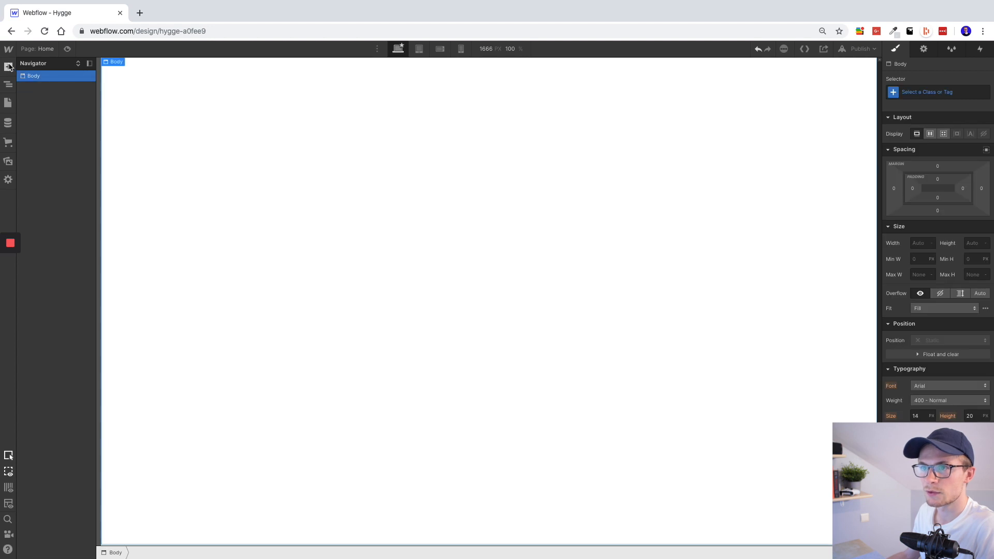
click(9, 66)
click(48, 120)
key(super+Return)
text(Main Menu)
key(Return)
- Insert a div block inside the Main Menu section and give it the class Container
click(8, 66)
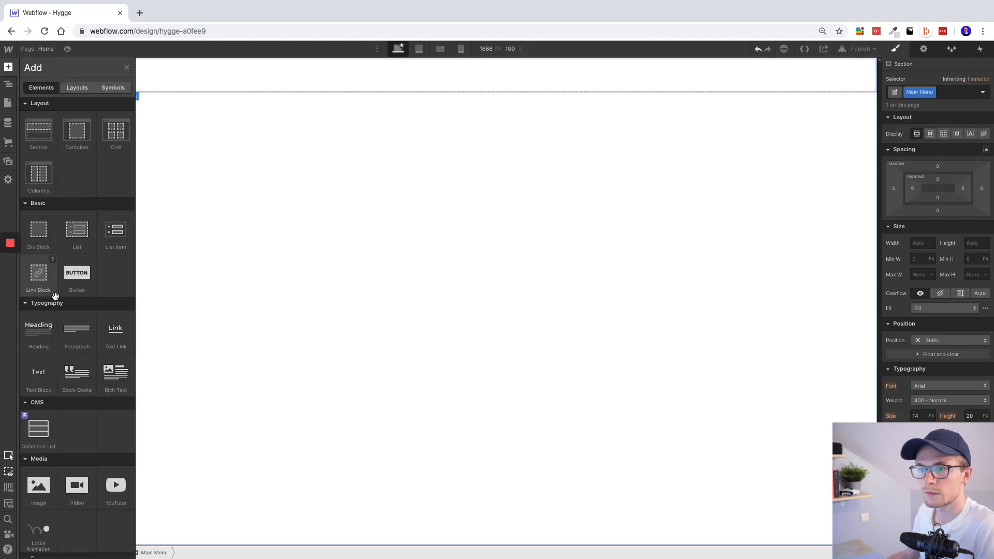
drag(40, 232, 197, 79)
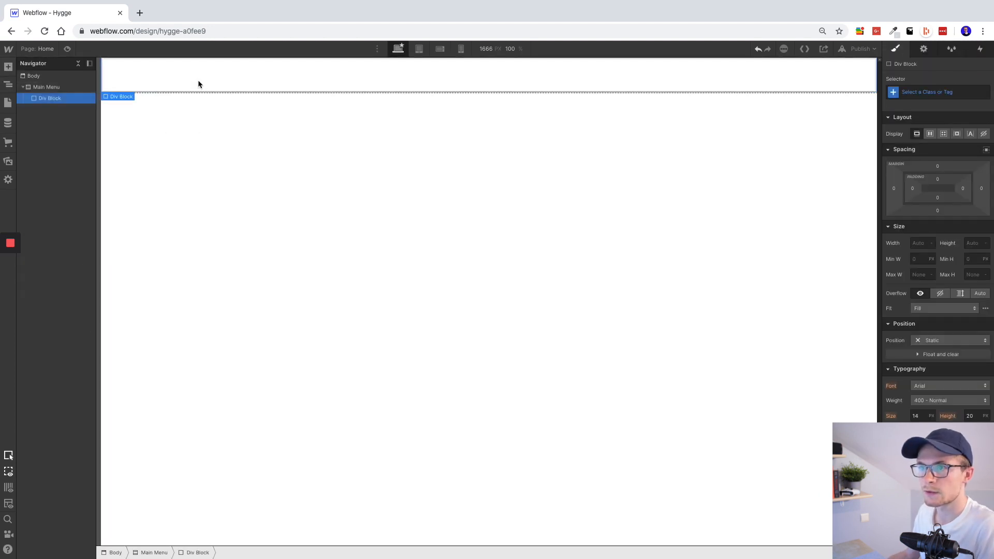
click(939, 92)
text(Container)
key(Return)
- Set the Container's width to 100% and its maximum width to 1300 px
click(922, 243)
text(100%)
key(Tab)
click(921, 275)
text(1300)
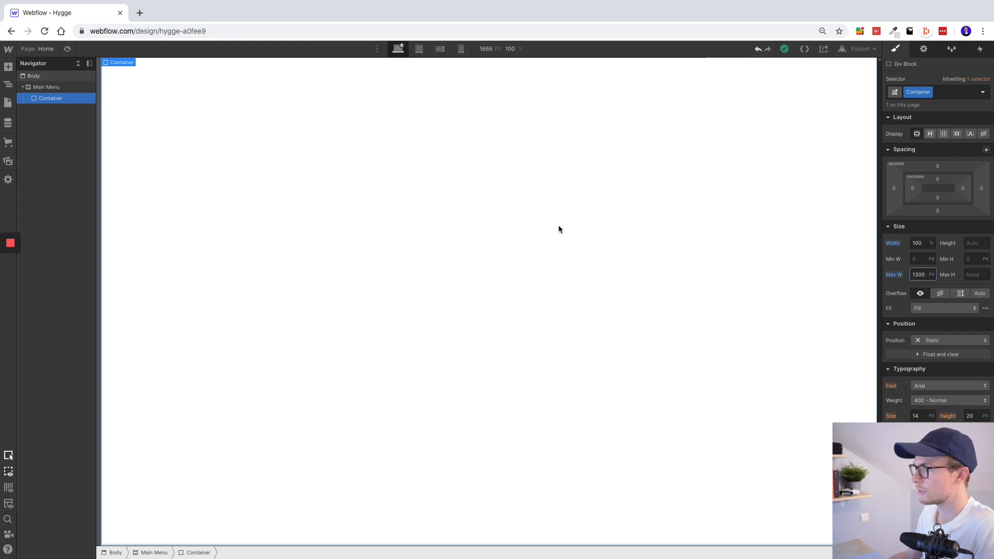
click(308, 198)
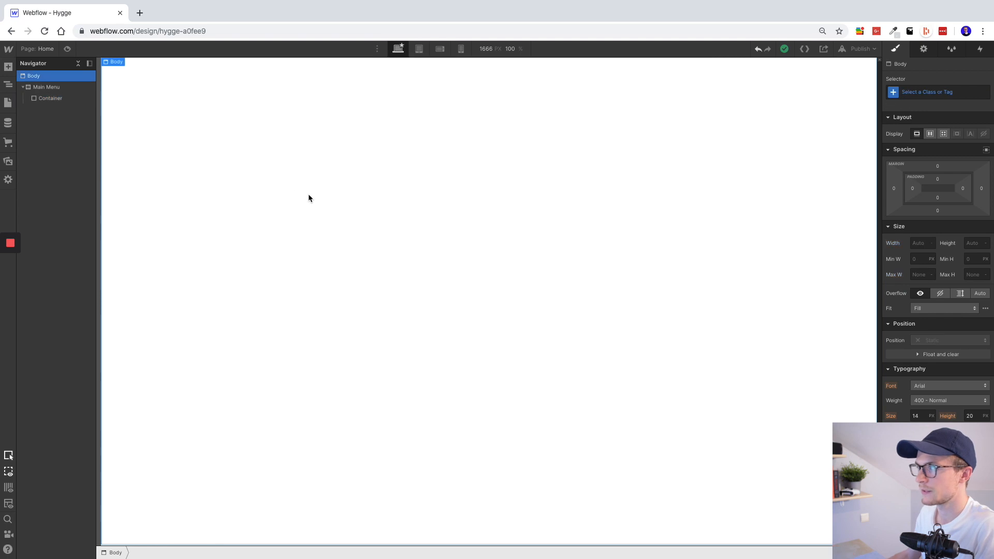
- Nest a div block inside the Container and centre the Container horizontally with automatic side margins
click(54, 99)
click(8, 67)
drag(38, 228, 44, 105)
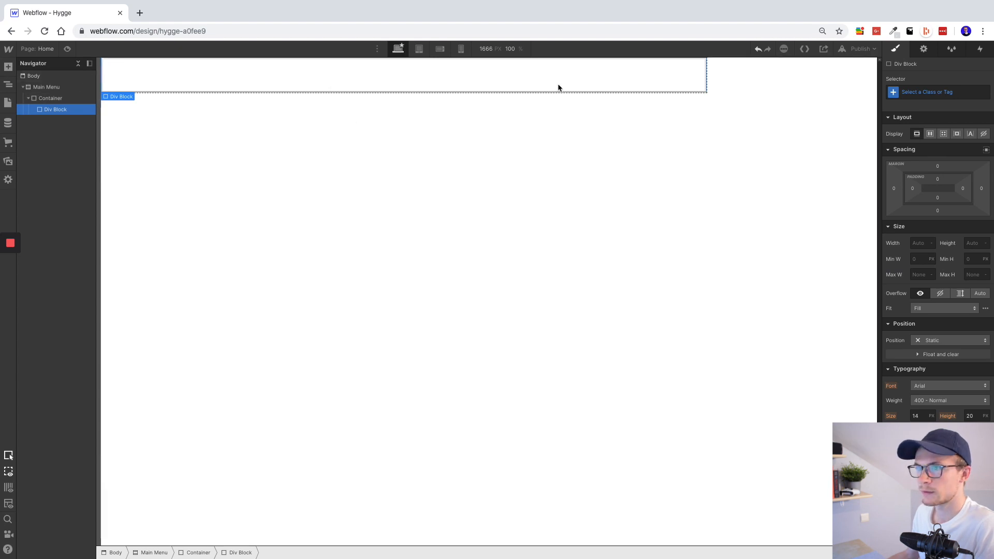
click(82, 98)
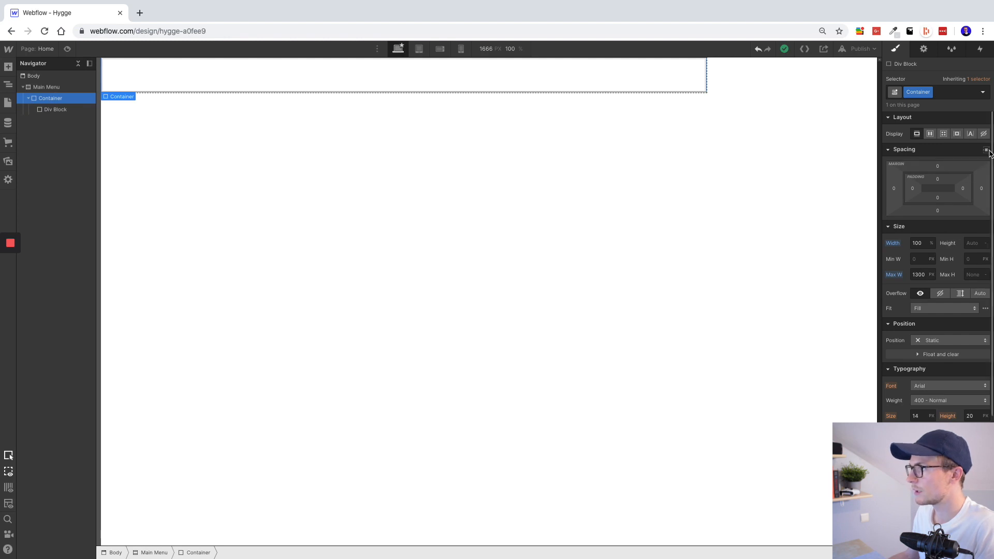
click(986, 150)
- Place three div blocks inside the Container's inner div block to serve as header columns
click(63, 110)
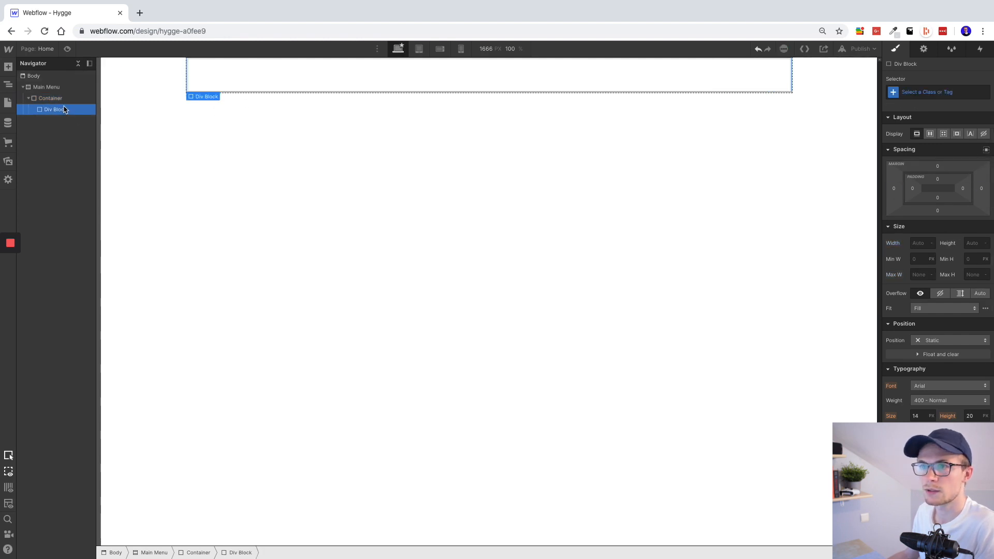
click(8, 67)
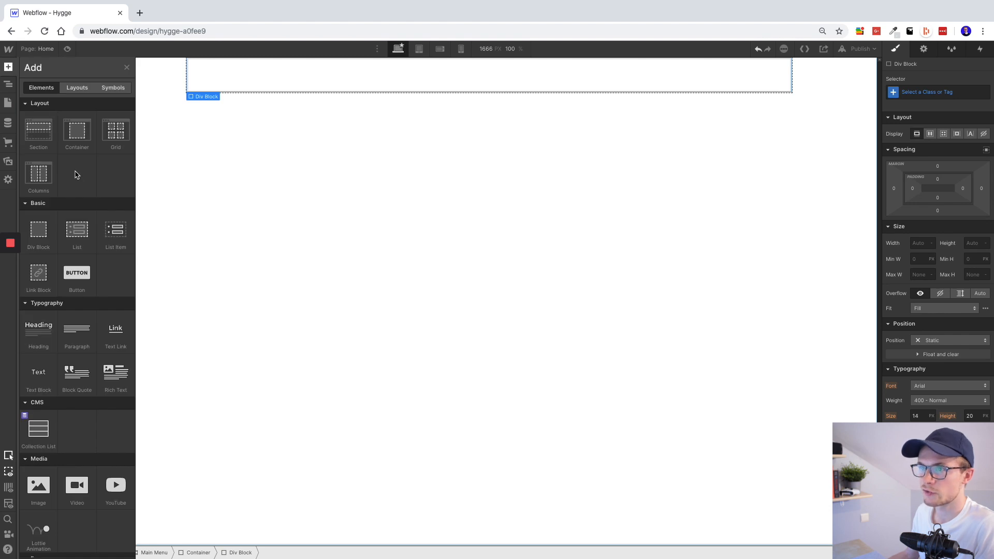
drag(38, 230, 230, 75)
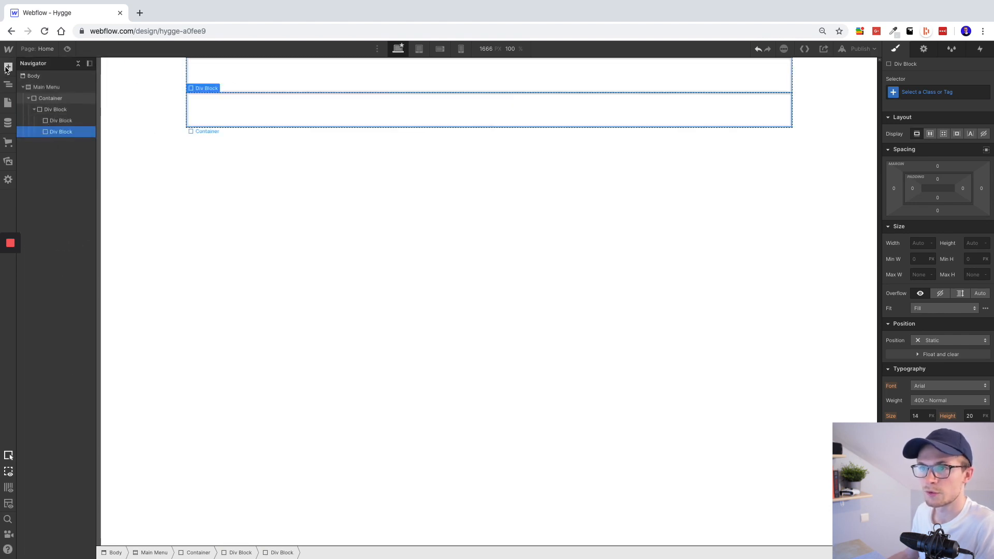
click(9, 67)
drag(38, 230, 60, 153)
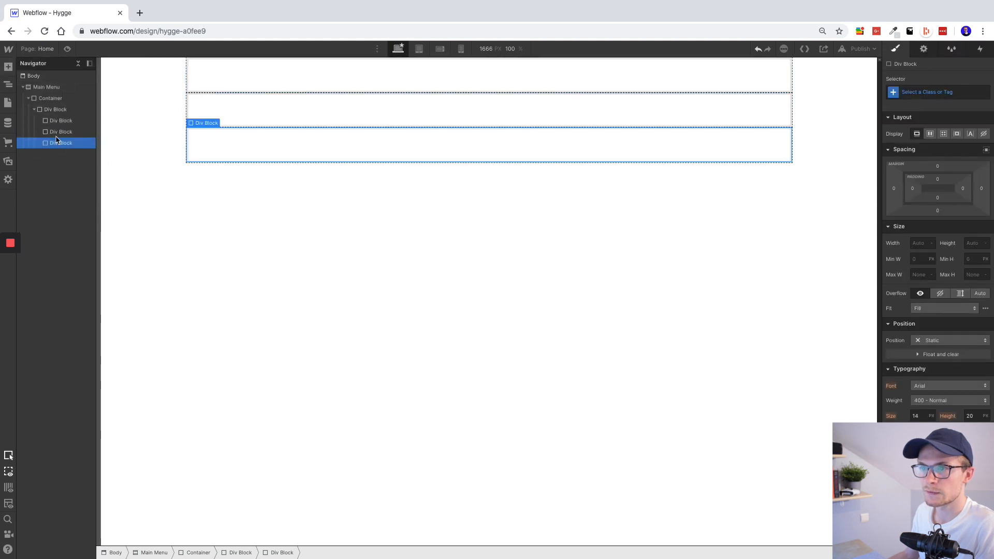
- Make the parent of the three div blocks a horizontal flexbox, aligned to start and justified with space between
click(60, 110)
click(930, 134)
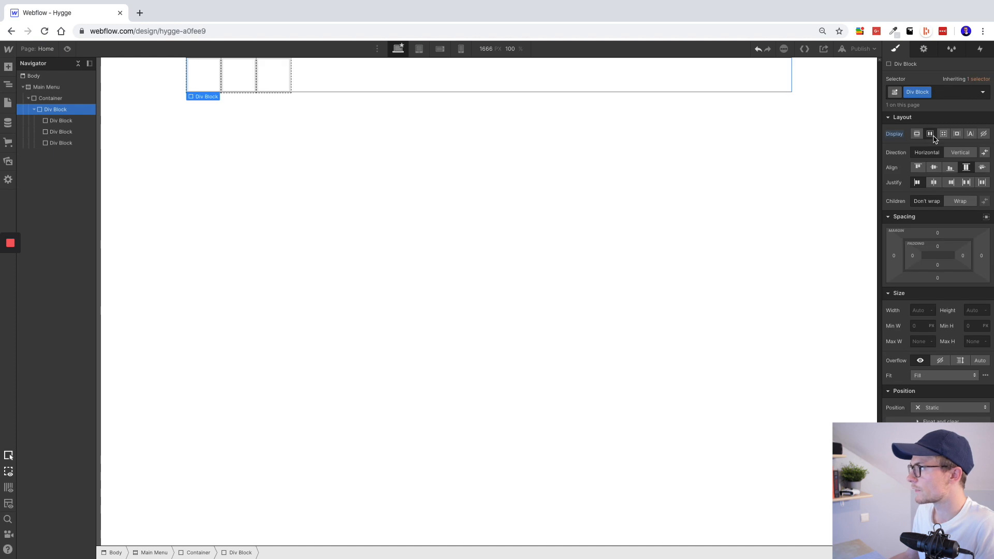
click(918, 167)
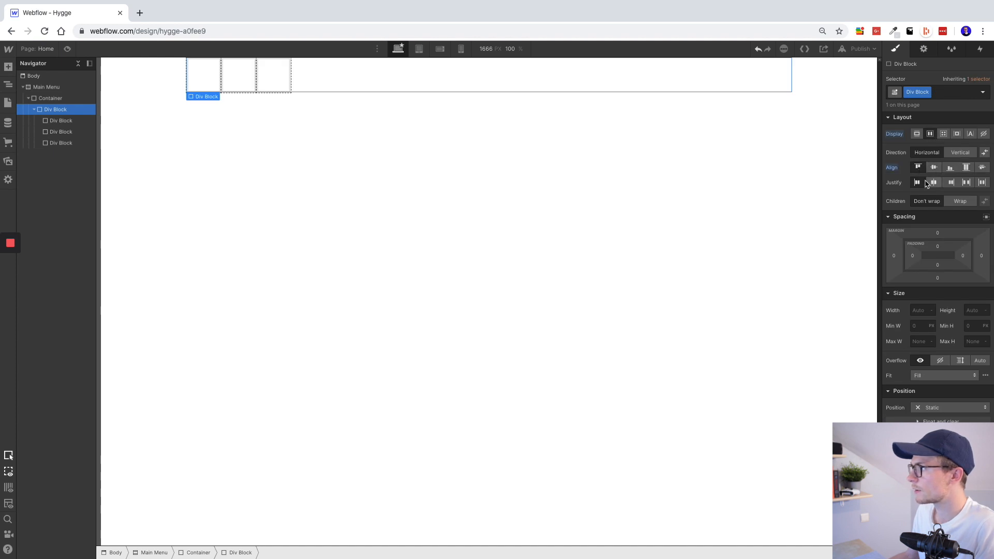
click(967, 183)
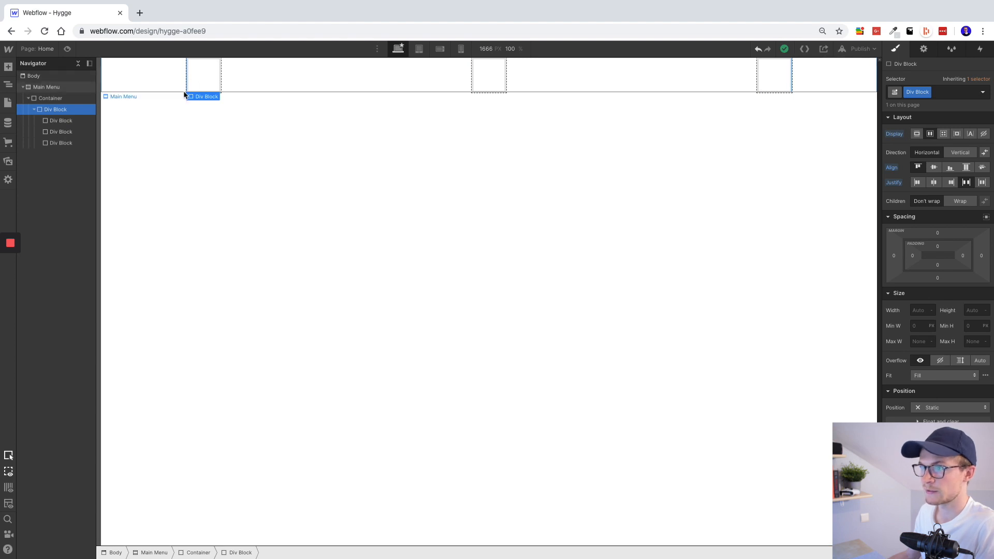
- Insert an image in the first header div block and use logo.svg as its source
click(61, 120)
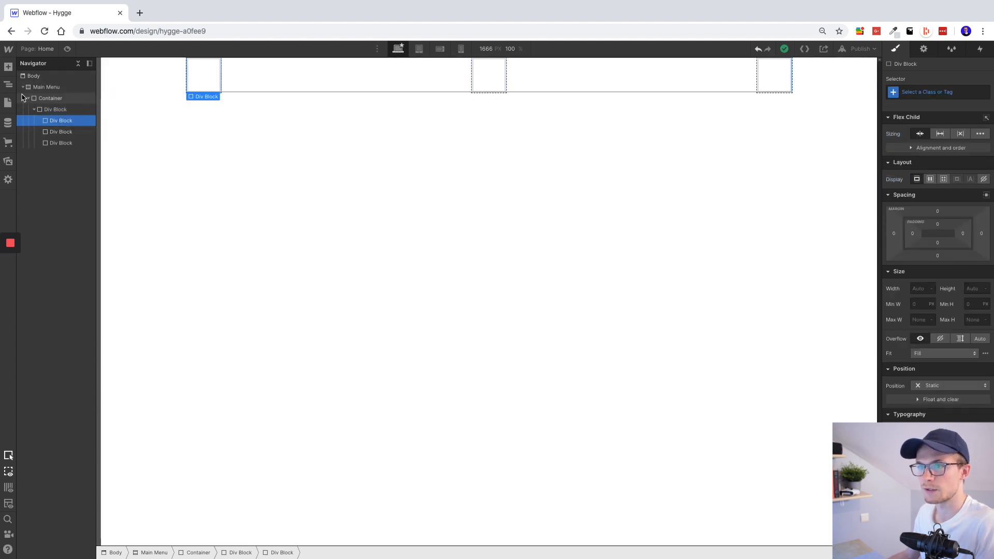
click(9, 67)
drag(38, 483, 203, 82)
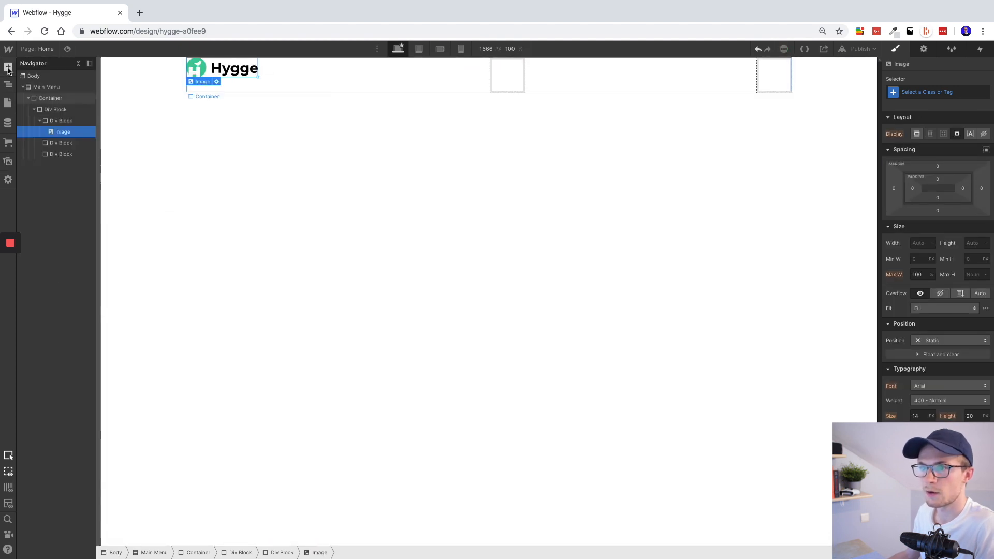
- Switch to the Hygge reference page and examine how its header menu opens and closes
key(a)
scroll(52, 393, down, 2)
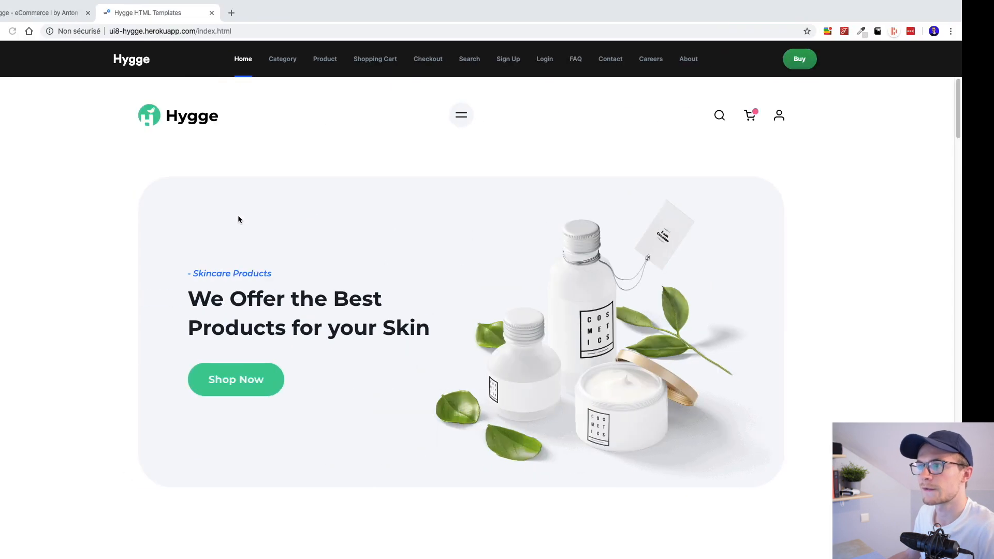
click(494, 116)
click(497, 116)
click(496, 116)
click(497, 117)
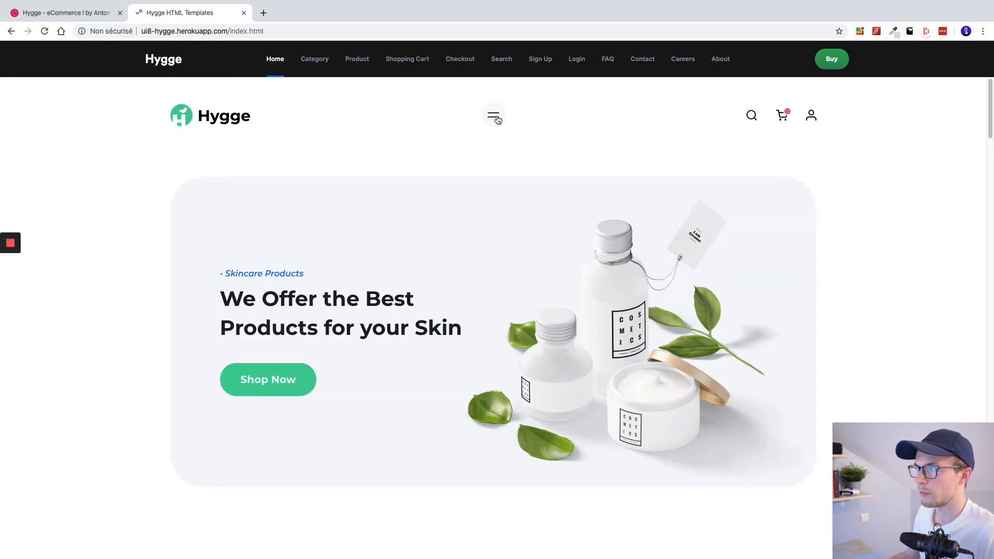
click(493, 117)
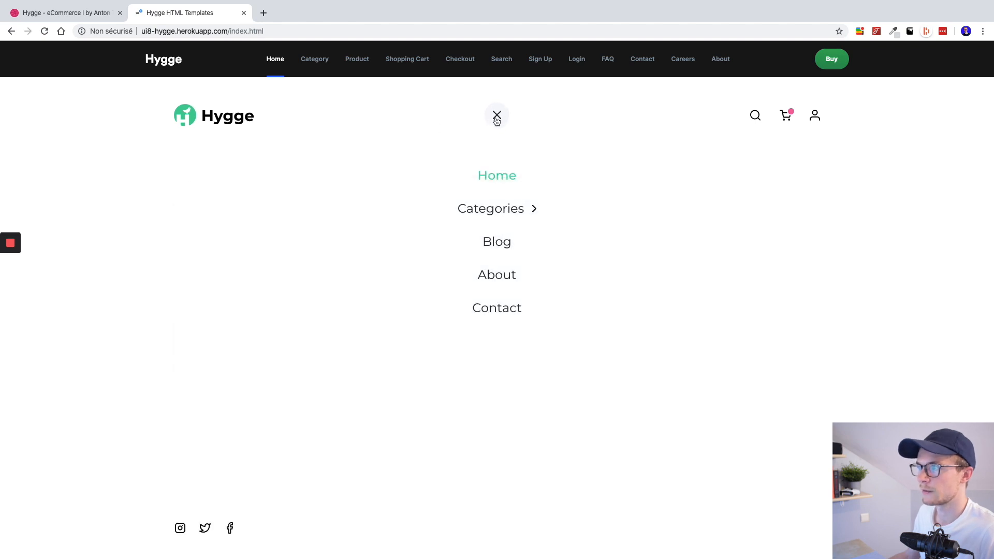
click(497, 119)
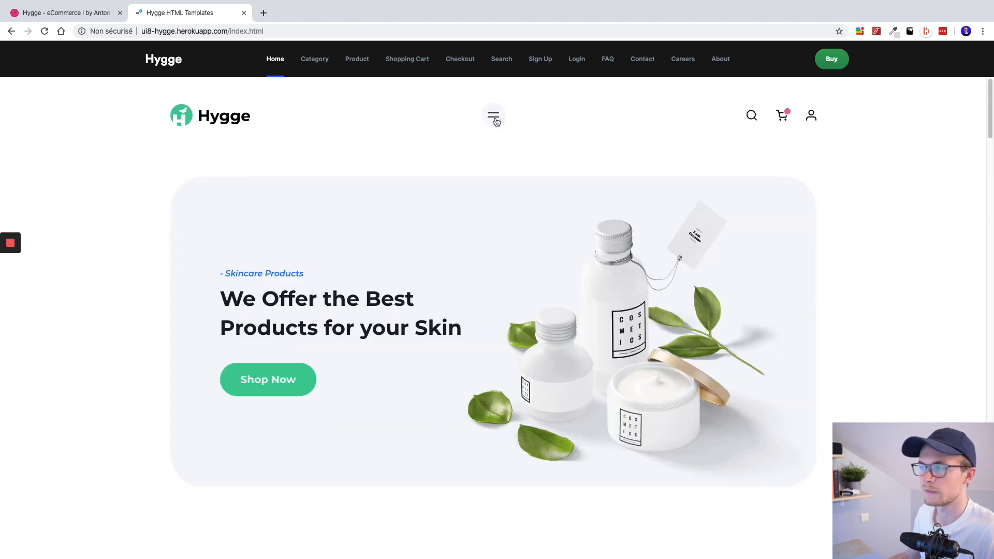
- Back in Webflow, insert an image in the middle header div block and use menu.png as its source
key(ctrl+Right)
drag(28, 429, 506, 80)
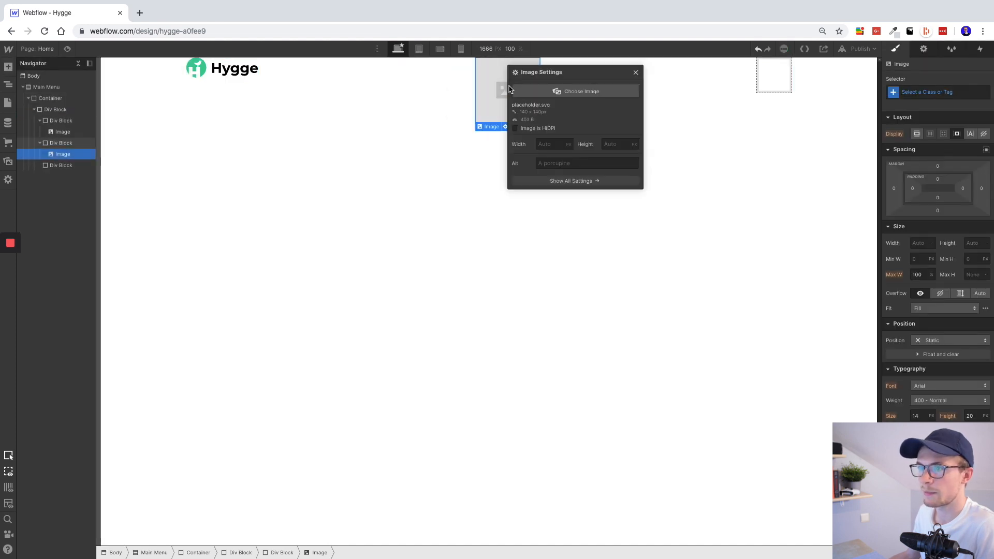
click(563, 97)
click(72, 144)
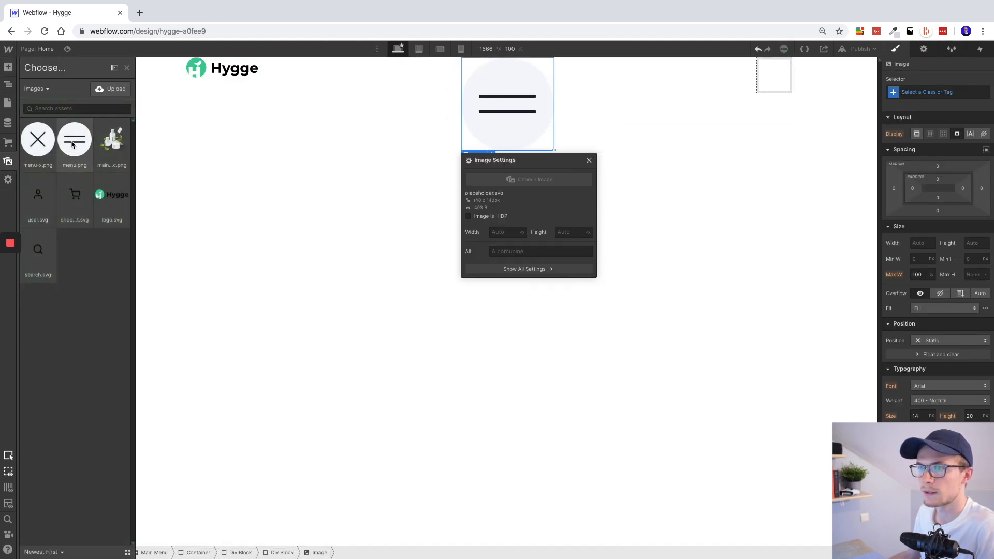
- Select the last header div block and check the reference page for the icons that belong there
click(771, 78)
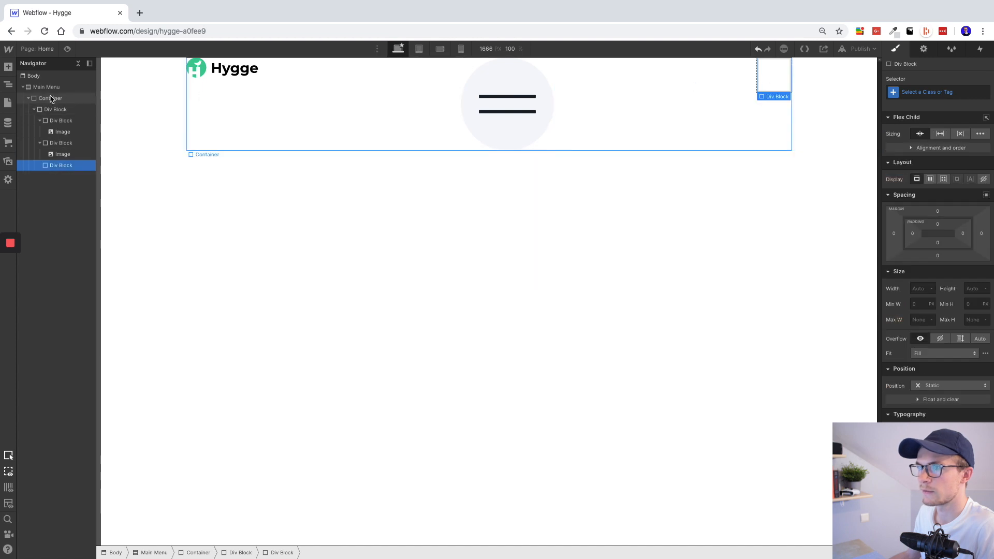
key(ctrl+Left)
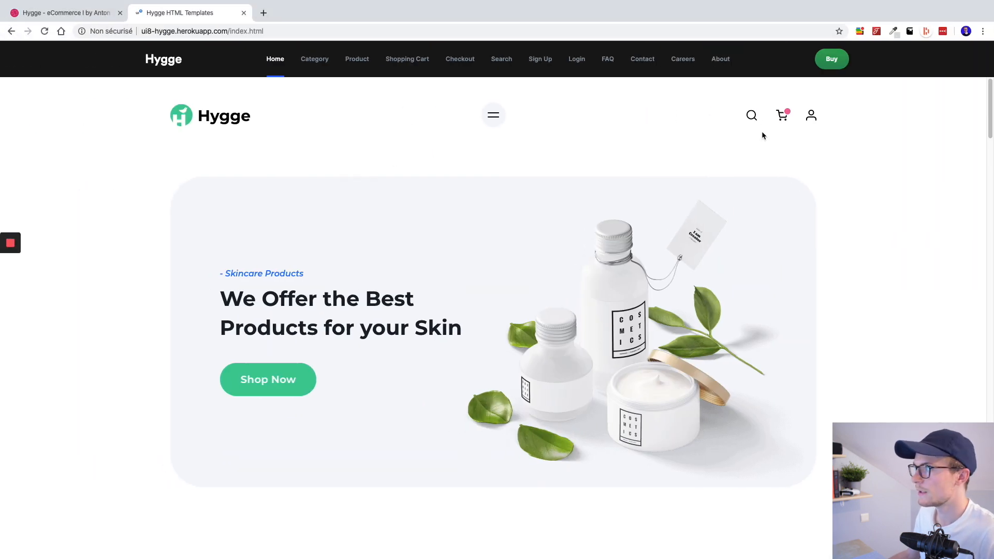
key(ctrl+Right)
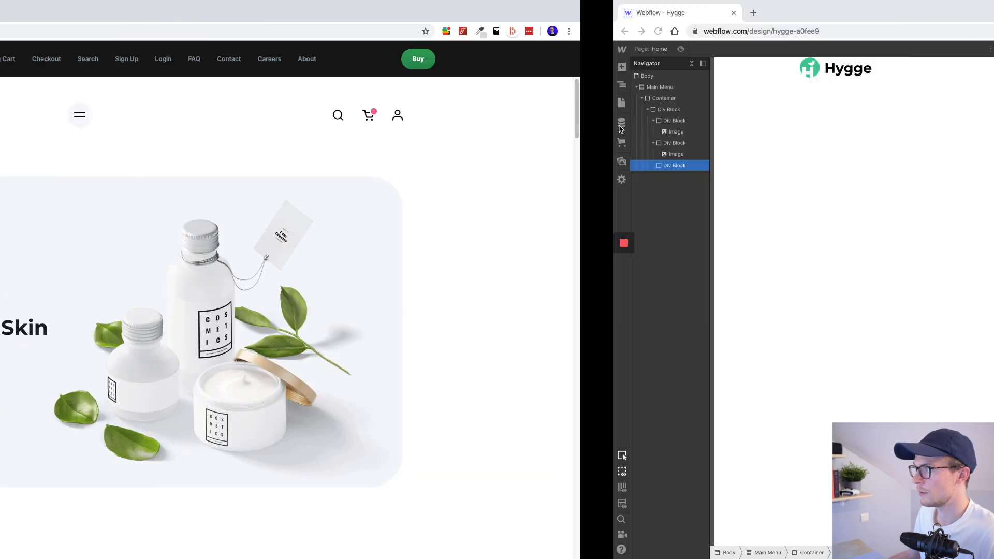
- Add an image element to the last header div block and duplicate it twice for three icon placeholders
click(7, 66)
scroll(41, 378, down, 3)
scroll(40, 362, up, 1)
click(39, 370)
key(super+c)
key(super+v)
click(70, 179)
key(super+v)
- Assign search.svg, the shopping cart icon and user.svg to the three header icon images, in that order
click(667, 152)
click(33, 248)
click(729, 151)
click(73, 195)
click(794, 151)
click(33, 195)
key(ctrl+Left)
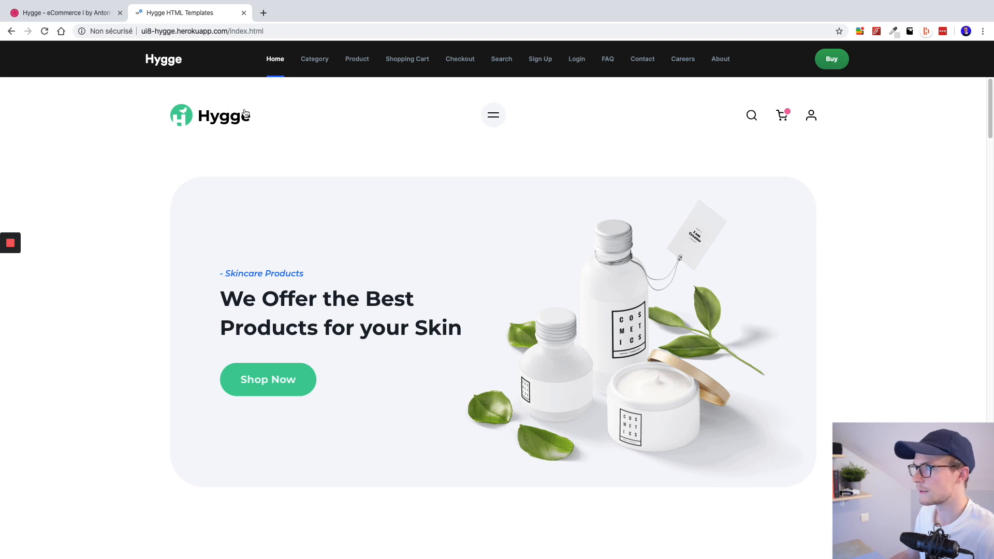
- Back in Webflow, set the Main Menu section's top padding to 60 px, using the reference page's header spacing as a guide
key(ctrl+Right)
click(63, 88)
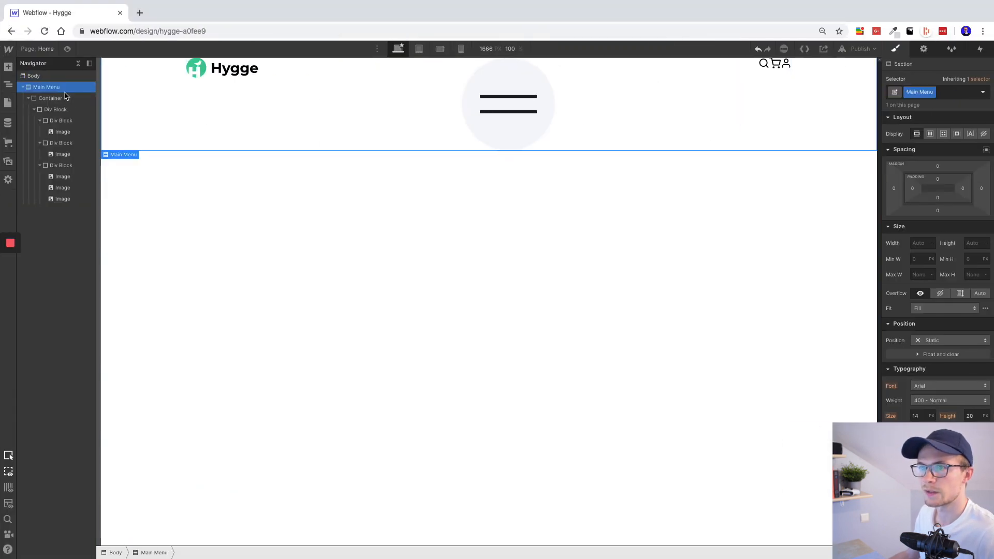
drag(946, 180, 947, 197)
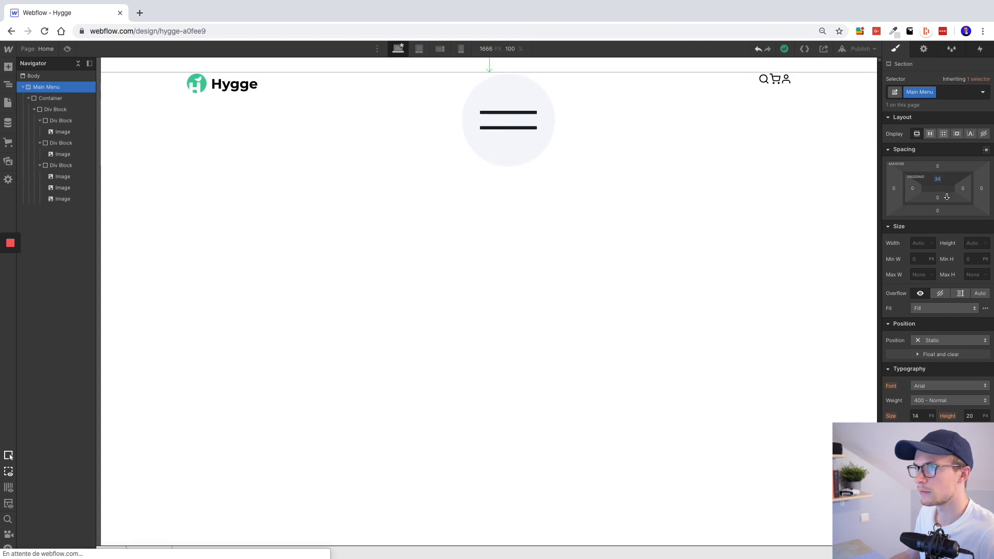
click(938, 181)
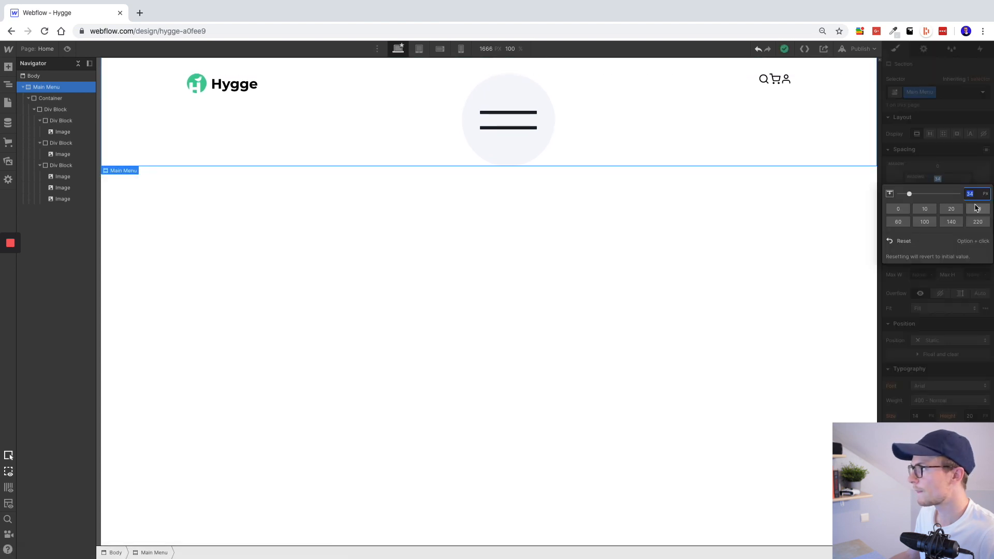
click(977, 209)
key(ctrl+Left)
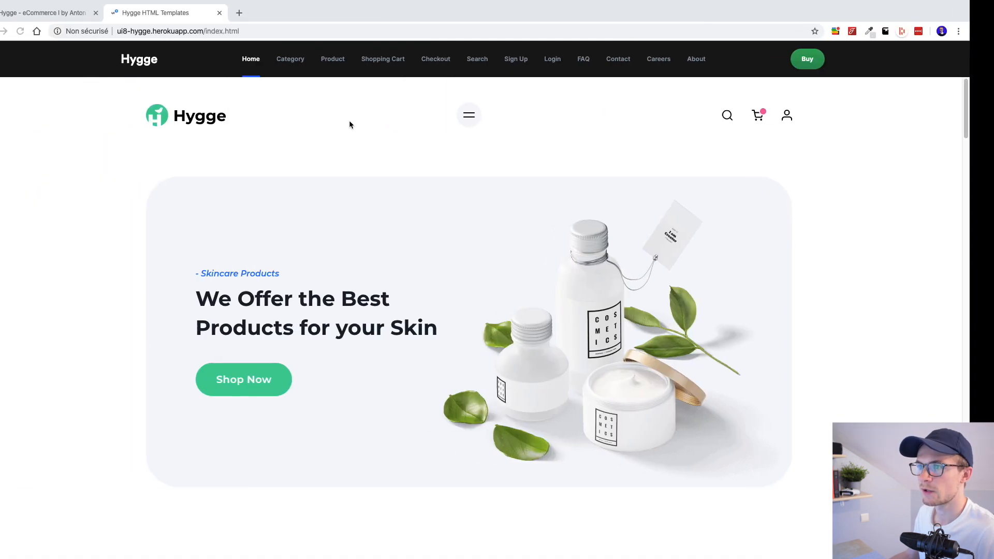
key(ctrl+Right)
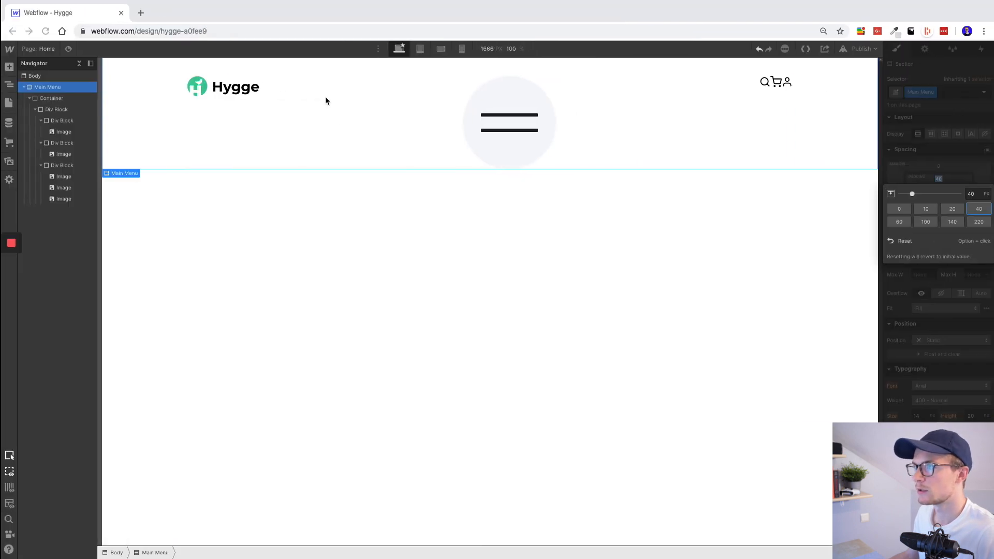
click(898, 222)
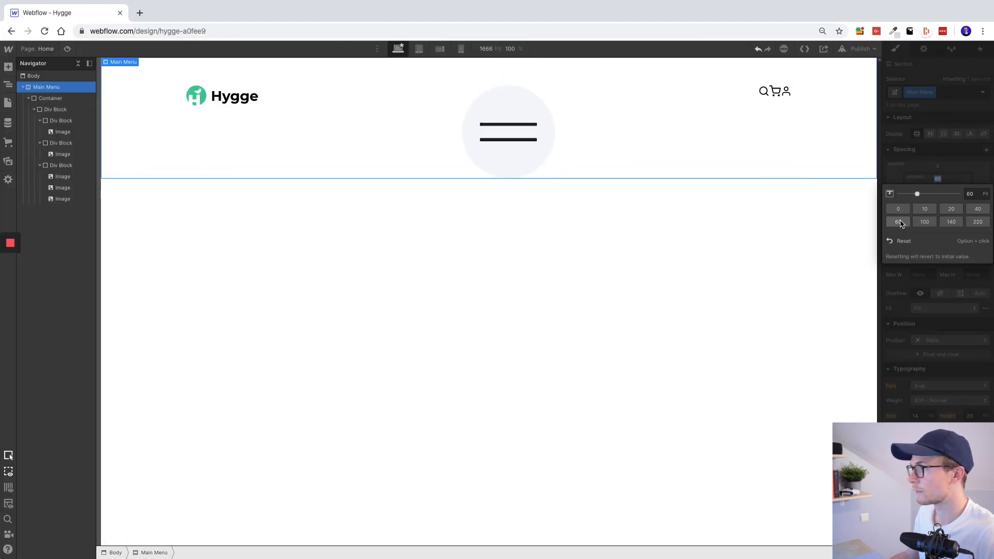
- Compare the header with the reference page and set the logo image's width to 180 px in Webflow
key(ctrl+Left)
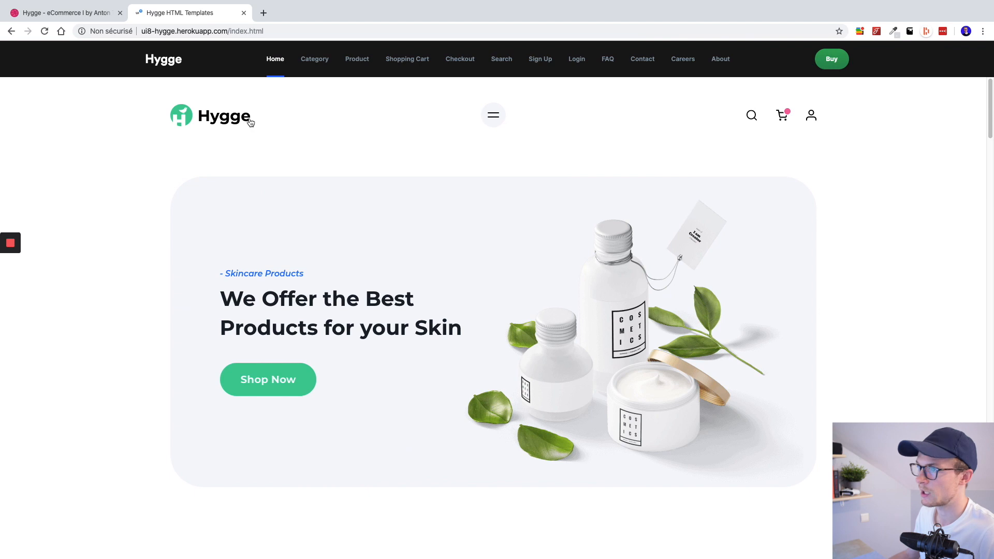
key(ctrl+Right)
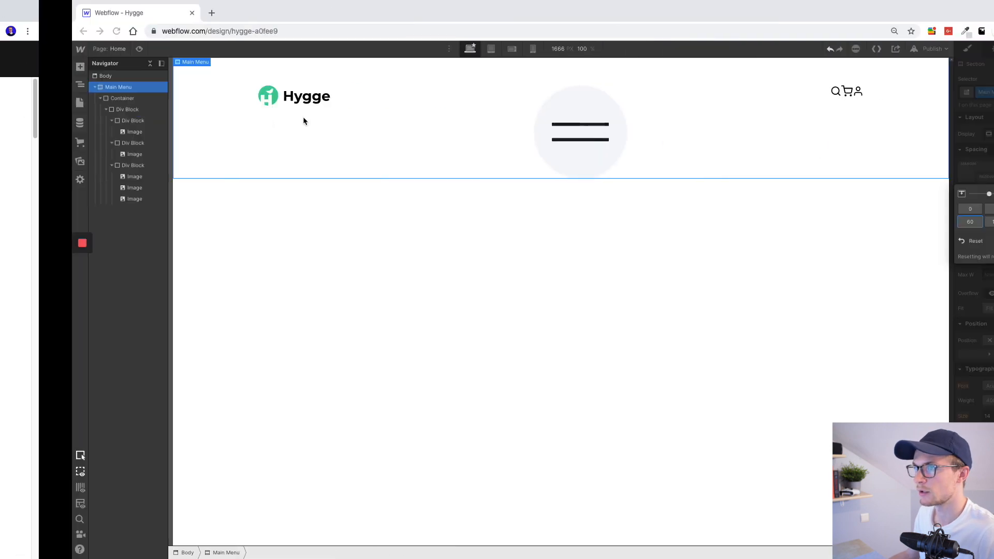
key(ctrl+Left)
key(ctrl+Right)
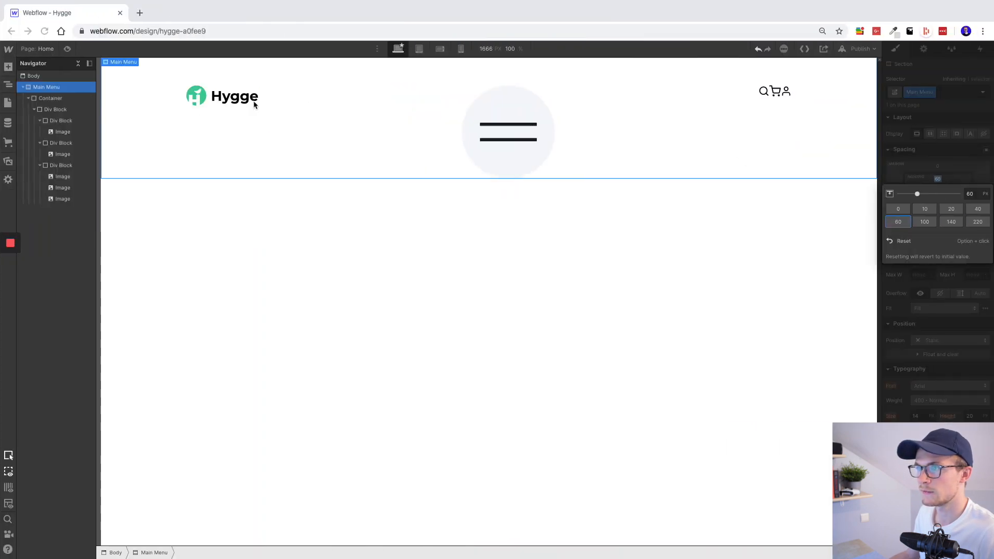
key(ctrl+Left)
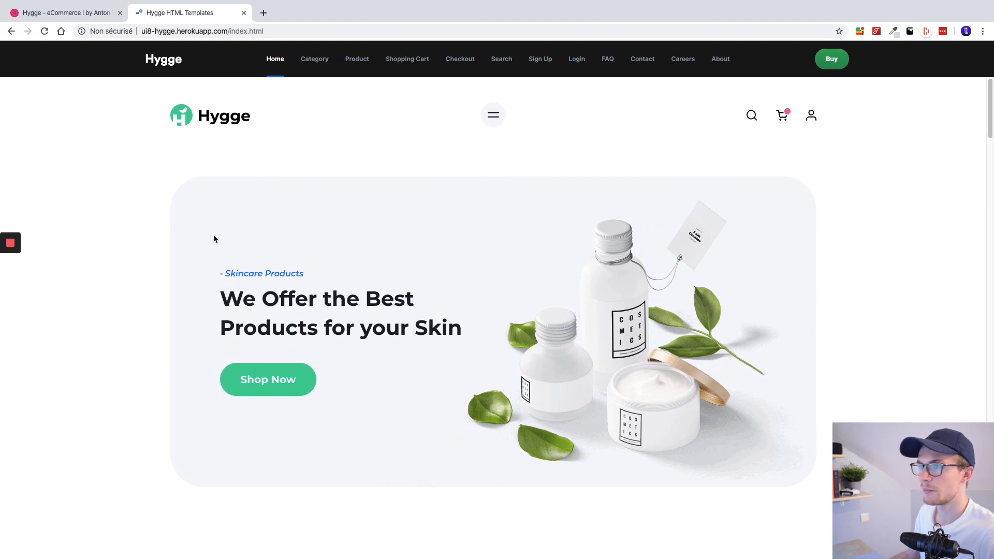
key(ctrl+Right)
click(212, 98)
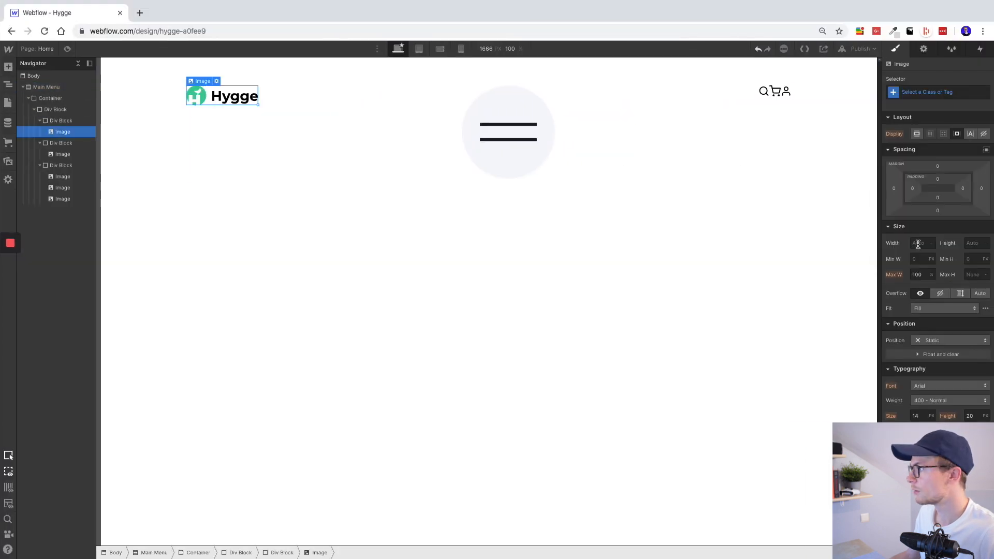
click(919, 244)
click(921, 247)
text(3)
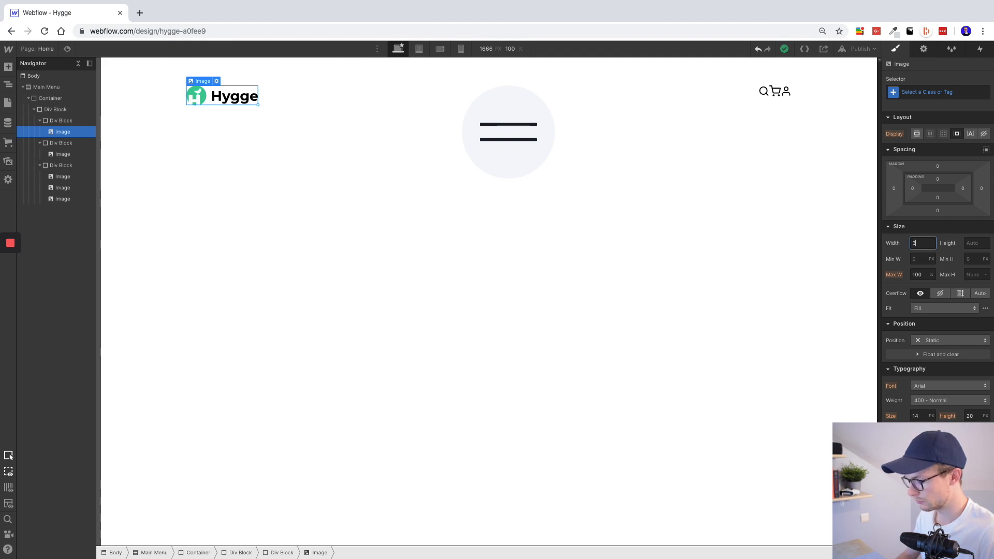
key(BackSpace)
text(200)
key(Return)
key(shift+Down)
key(shift+Down)
- Inspect the burger menu button's dimensions on the reference page and set the header menu image's width to 48 px in Webflow
click(509, 134)
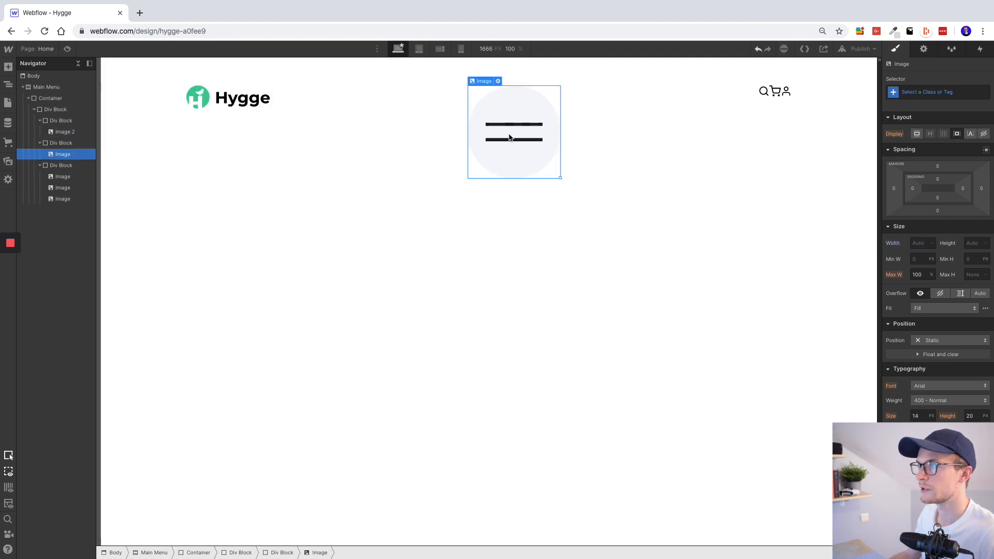
key(ctrl+Left)
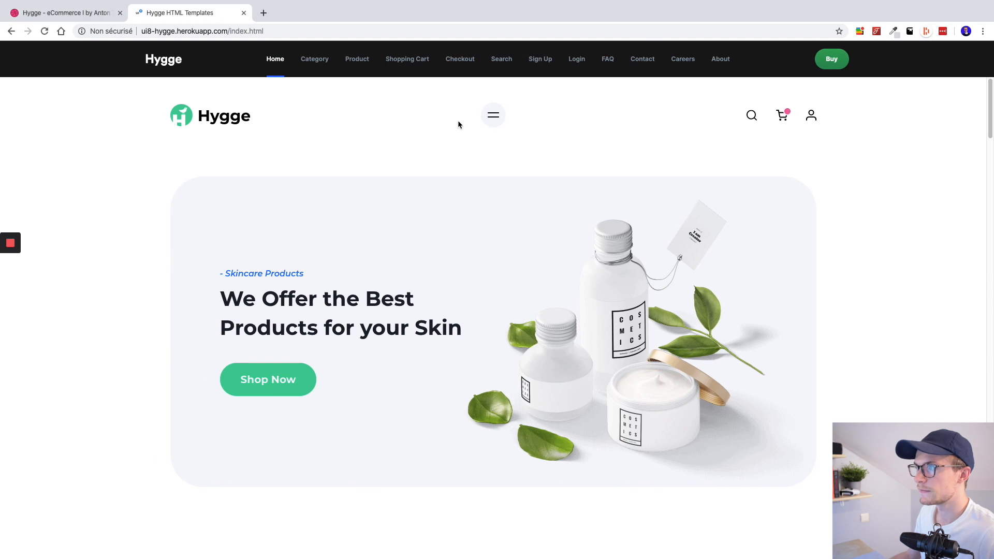
right_click(381, 145)
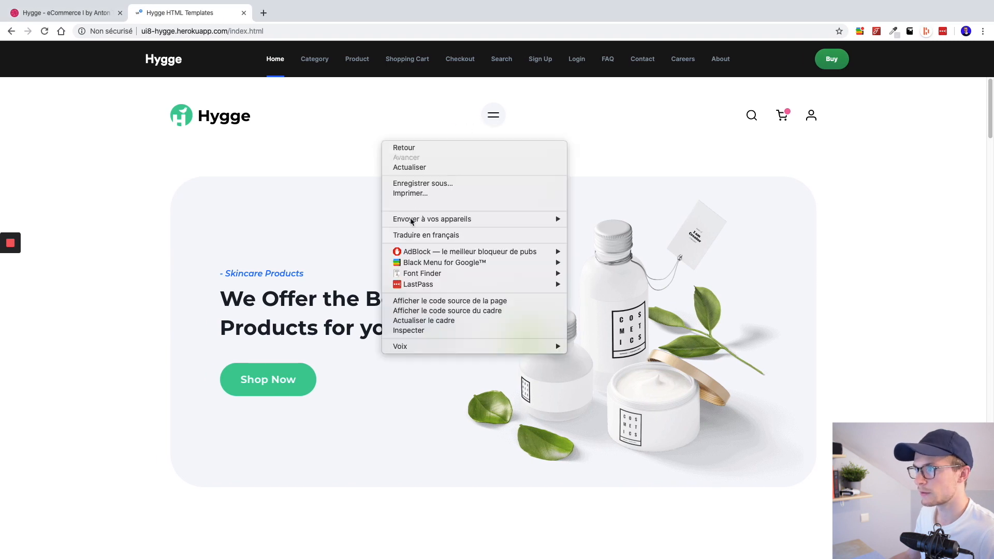
click(421, 328)
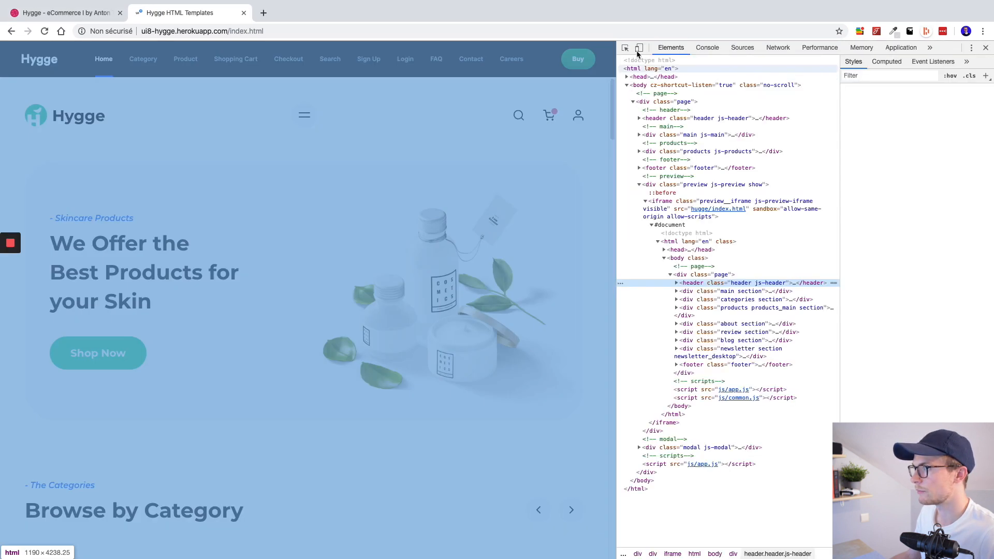
click(625, 47)
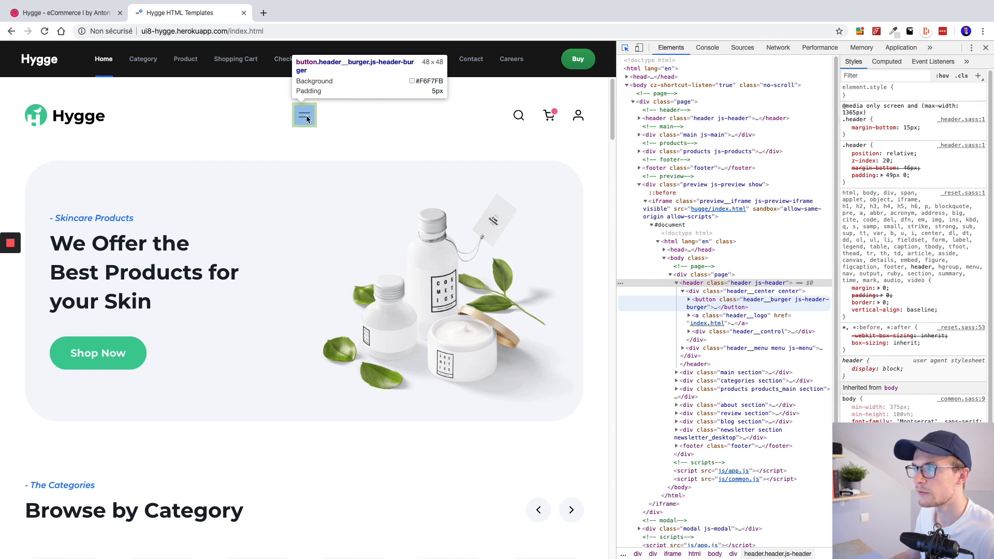
key(ctrl+Left)
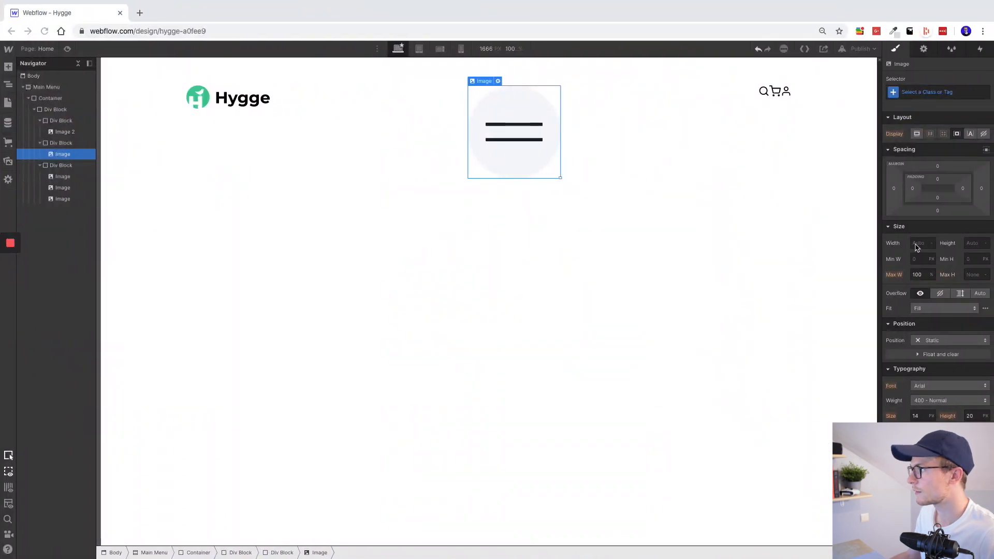
click(916, 243)
text(48)
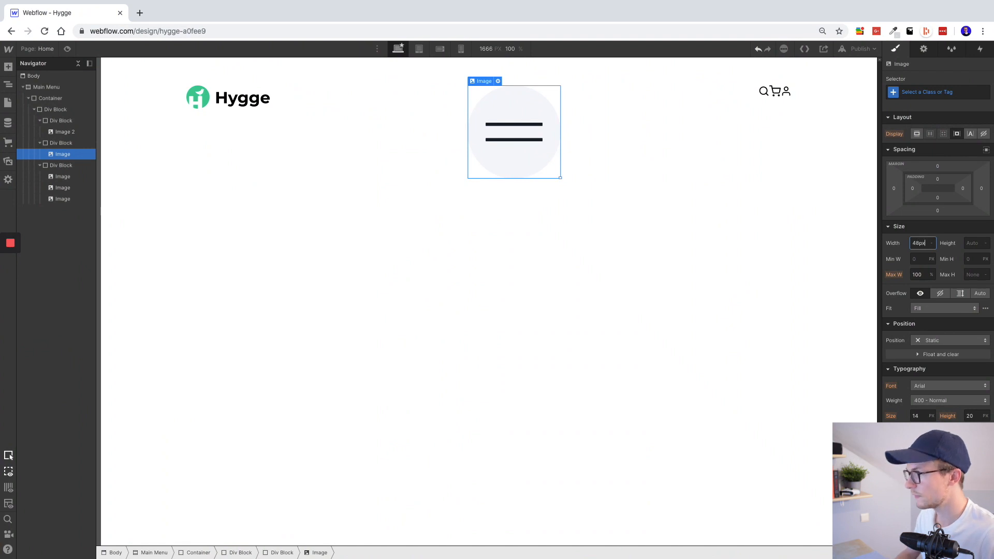
key(Return)
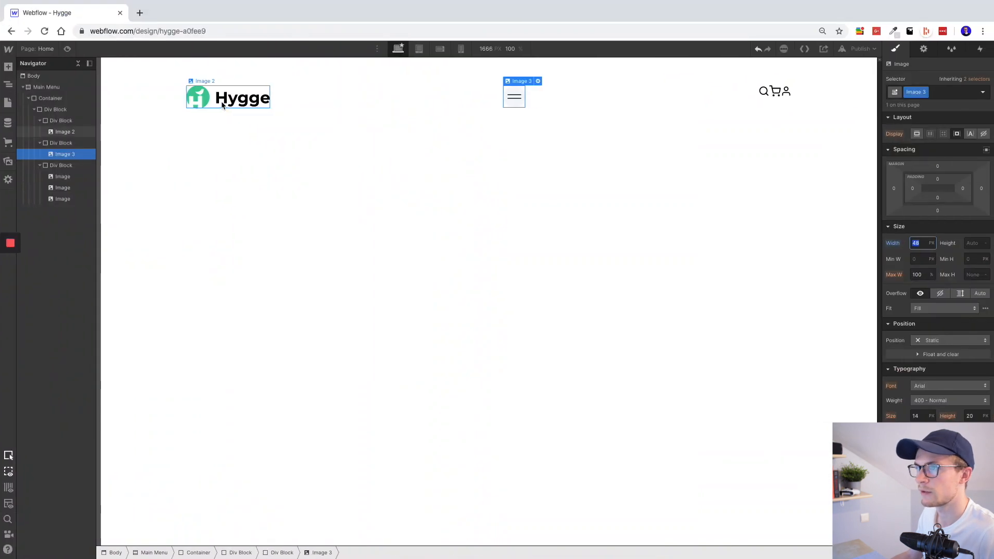
- Inspect the logo's size on the reference page and set the logo image's width to 155 px in Webflow
click(227, 97)
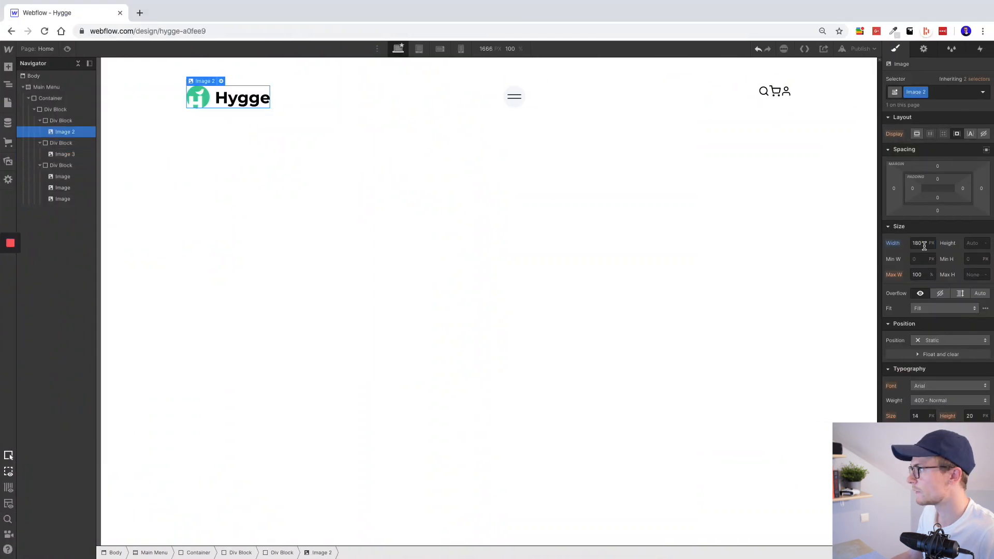
text(1)
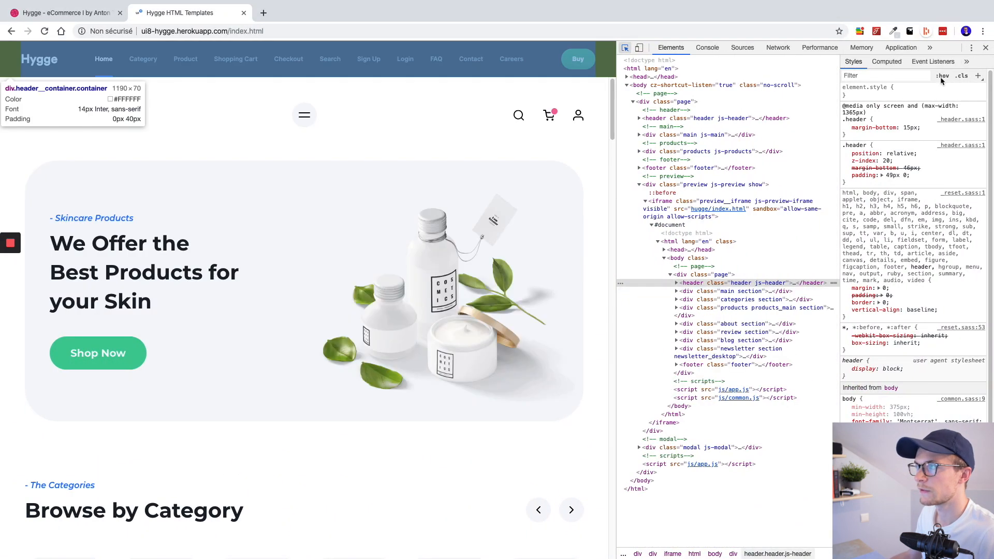
click(986, 48)
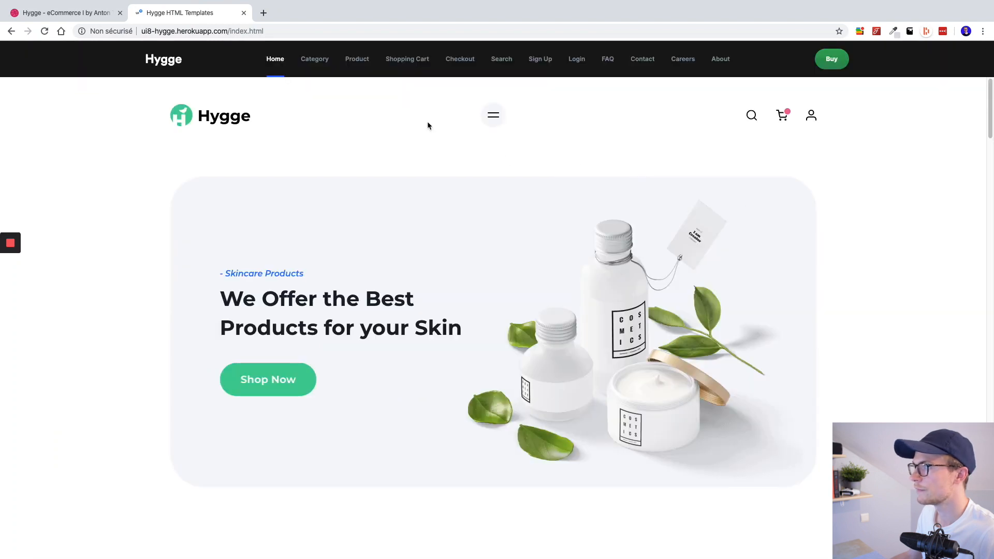
right_click(349, 149)
click(363, 332)
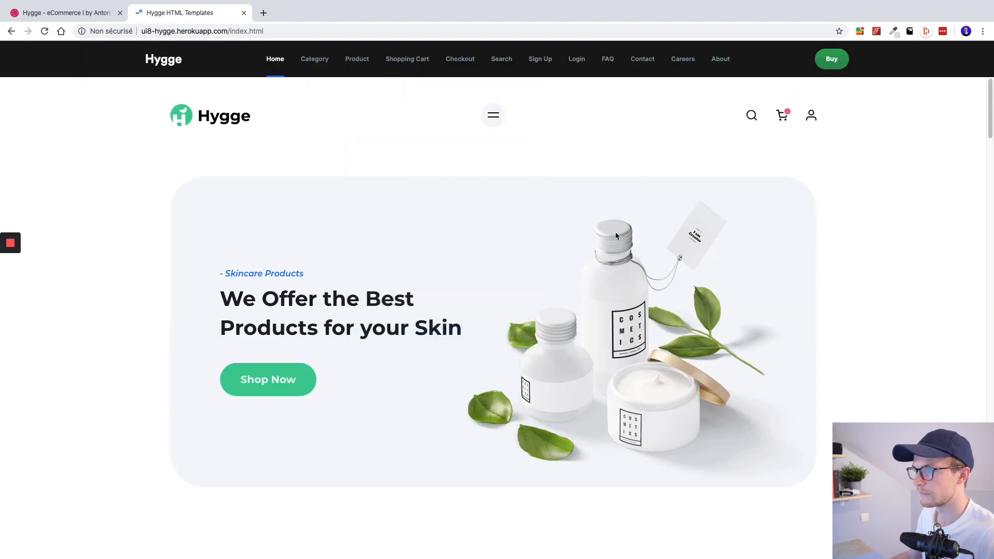
click(625, 47)
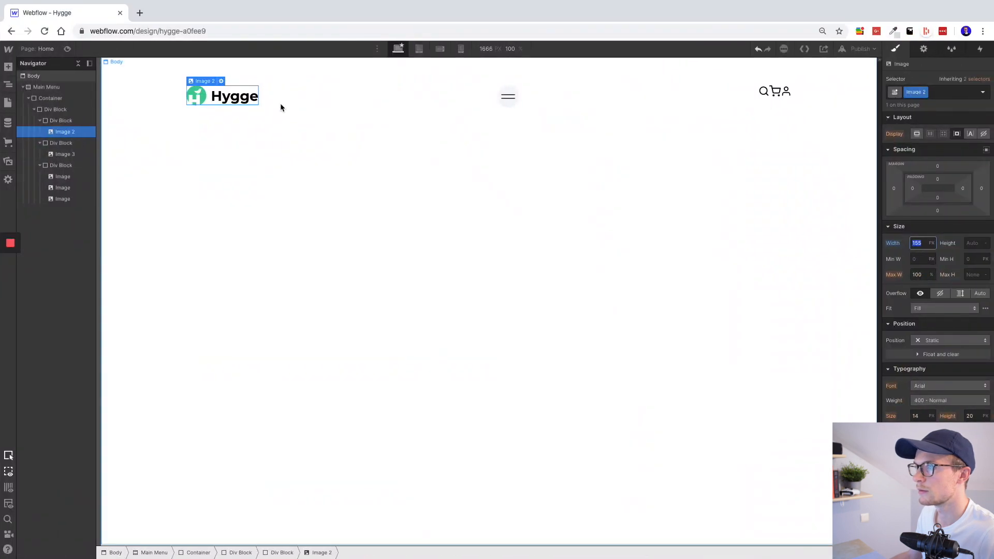
- Set the height of the search icon image in the header to 25 px
click(760, 95)
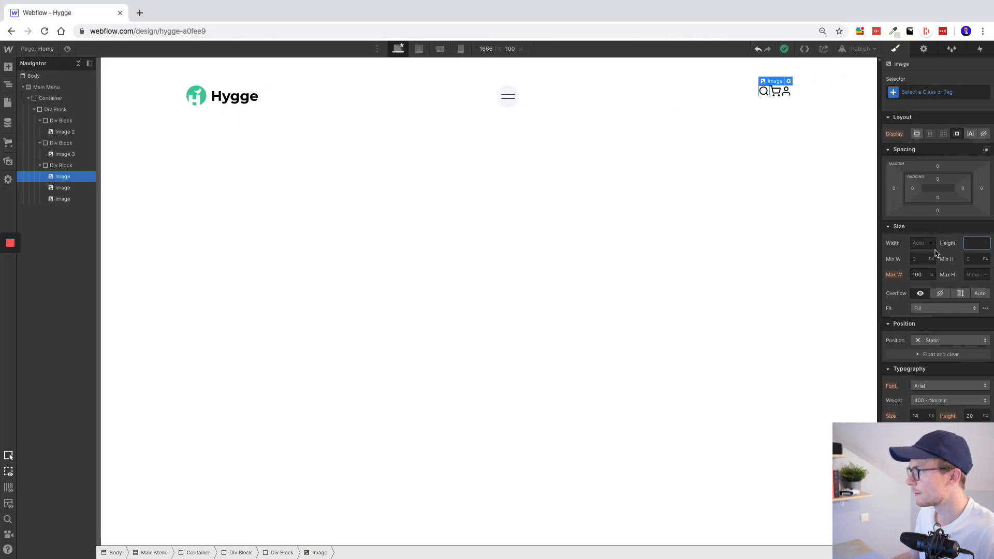
text(20)
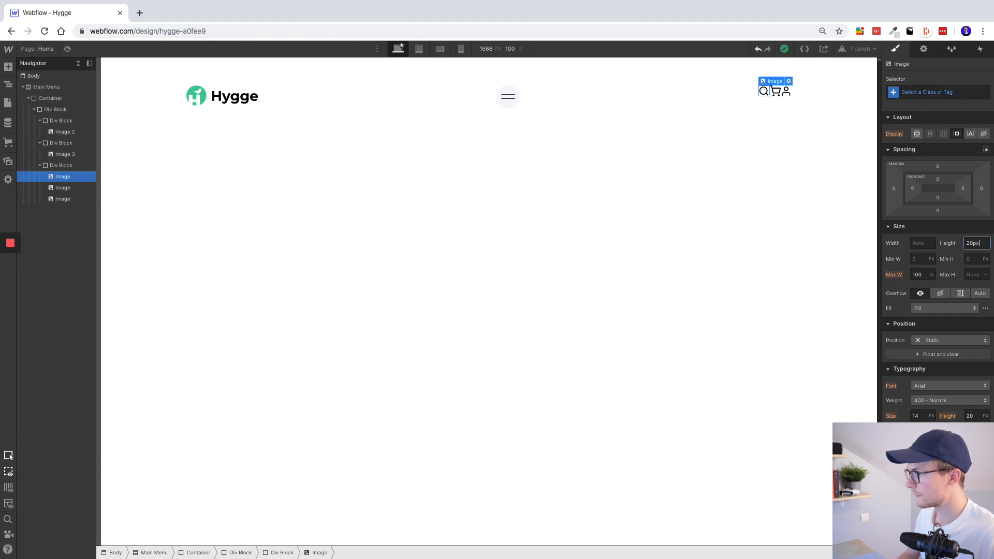
key(Return)
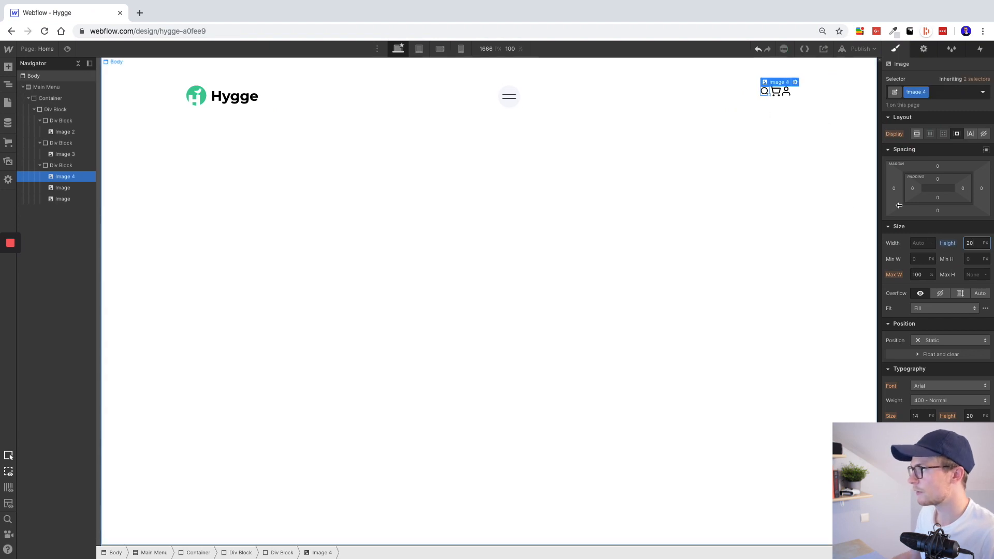
key(BackSpace)
key(BackSpace)
text(25)
key(Return)
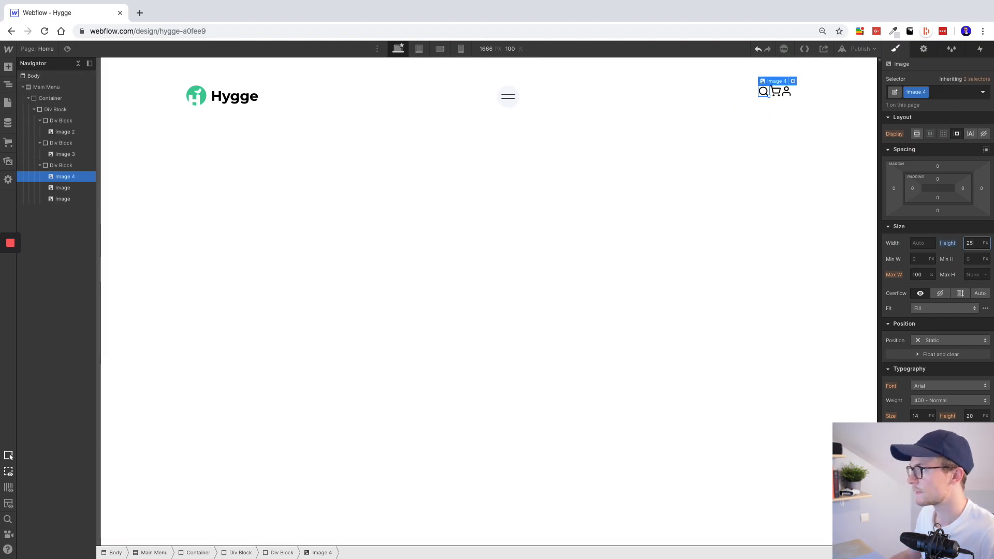
- Set the height of the shopping cart and user icon images to 25 px each
click(775, 92)
text(25)
key(Return)
click(785, 95)
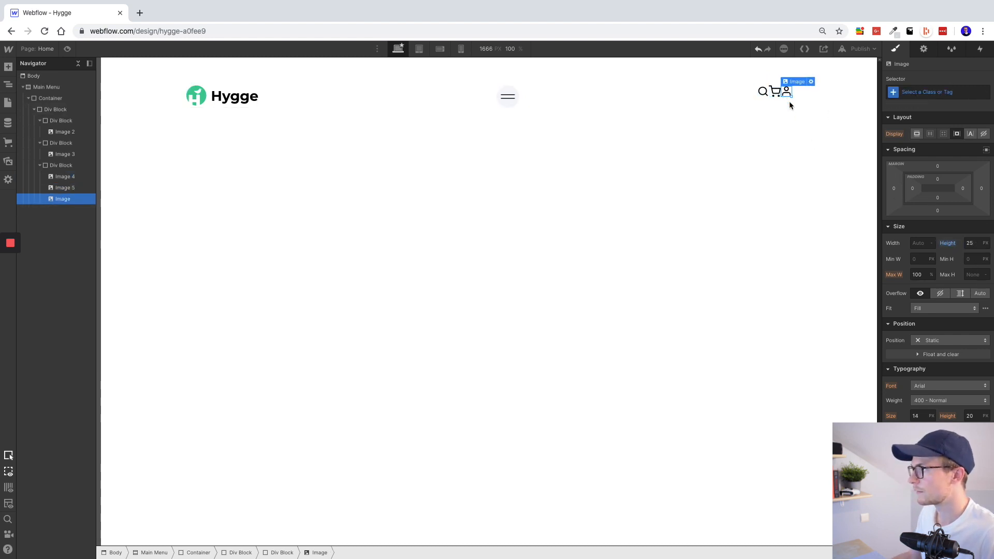
text(25)
key(Return)
click(792, 125)
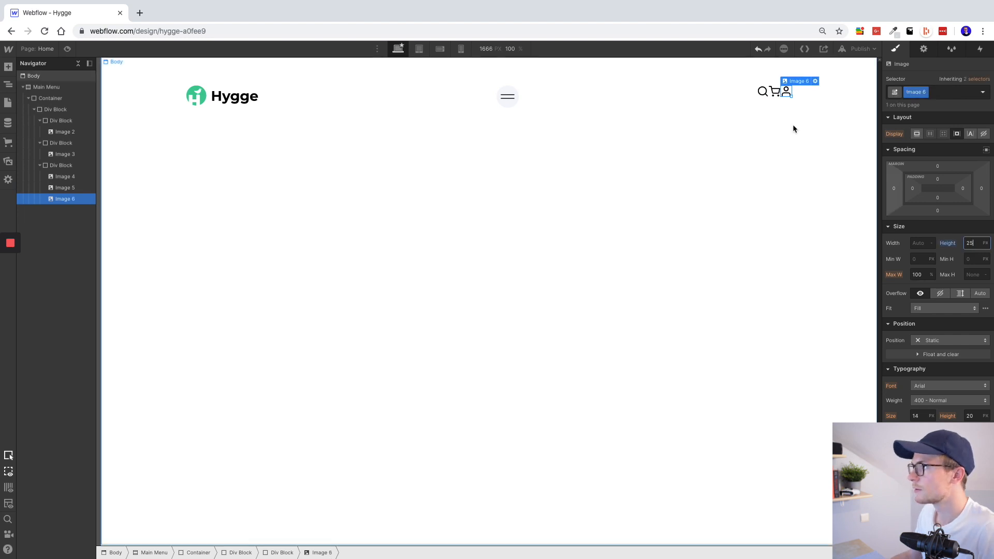
- Rename the class of the header's search icon image to icon-menu
click(762, 92)
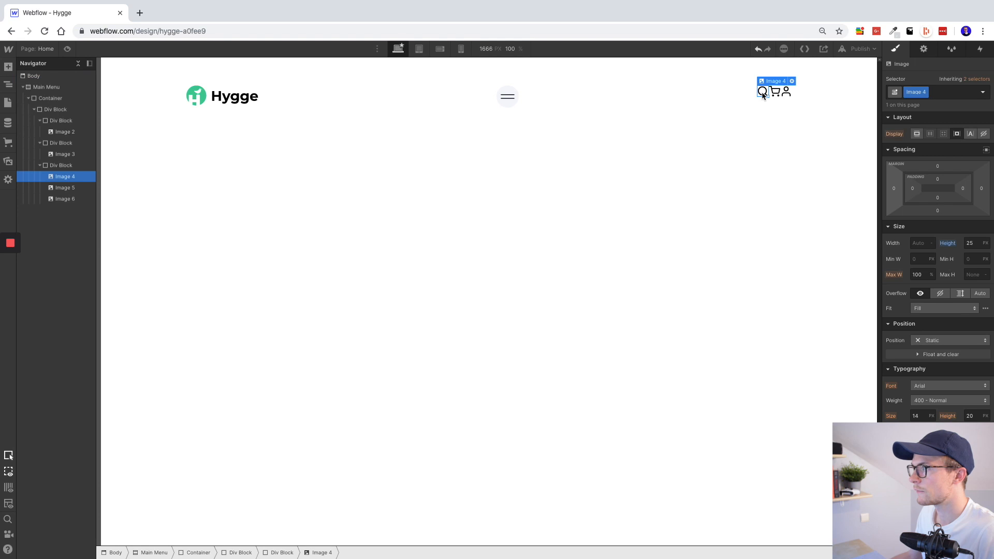
key(ctrl+Left)
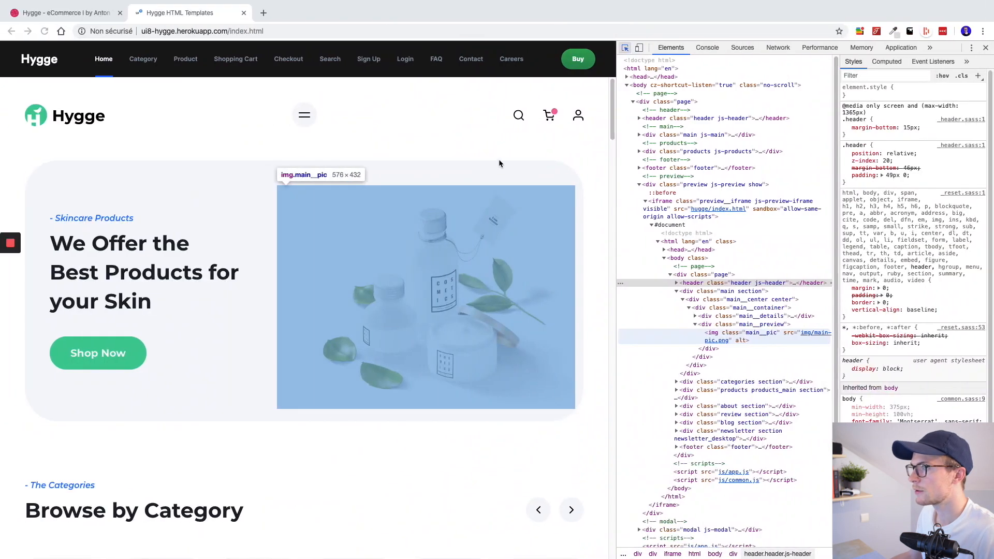
key(ctrl+Right)
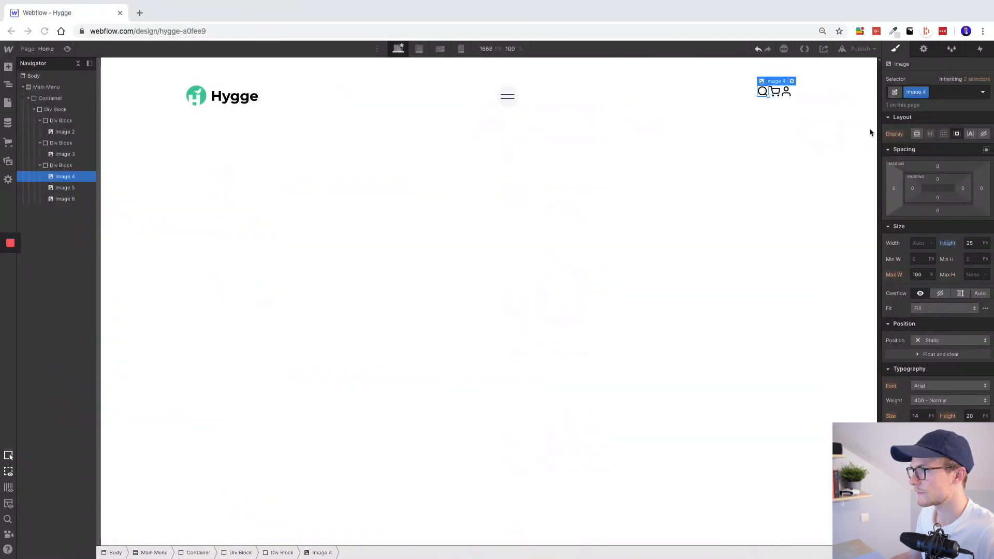
click(920, 93)
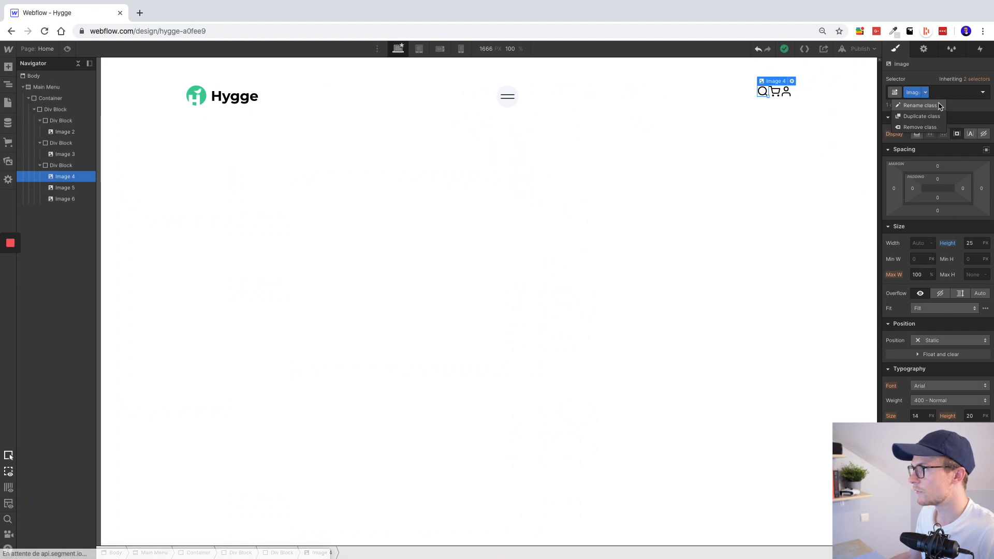
click(939, 109)
text(icon-menu)
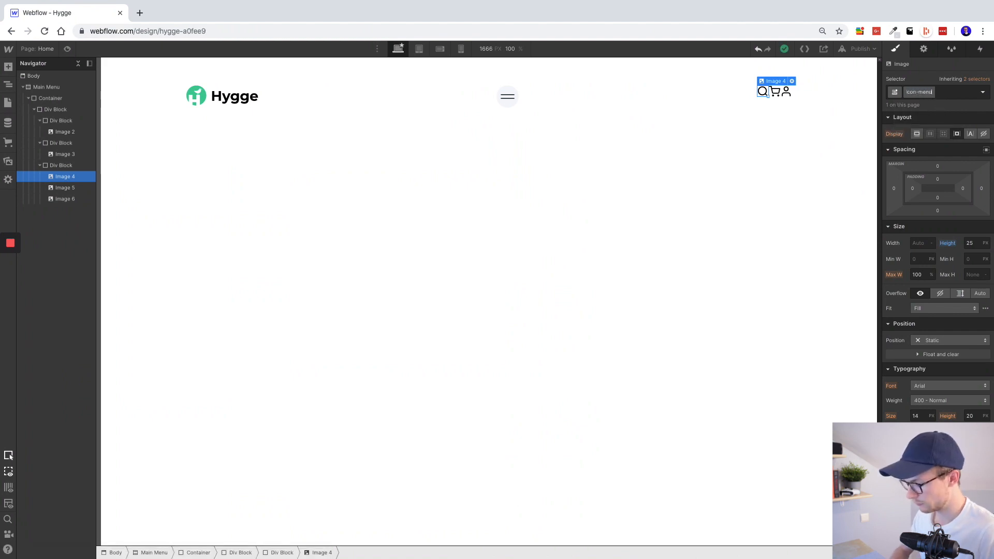
key(Return)
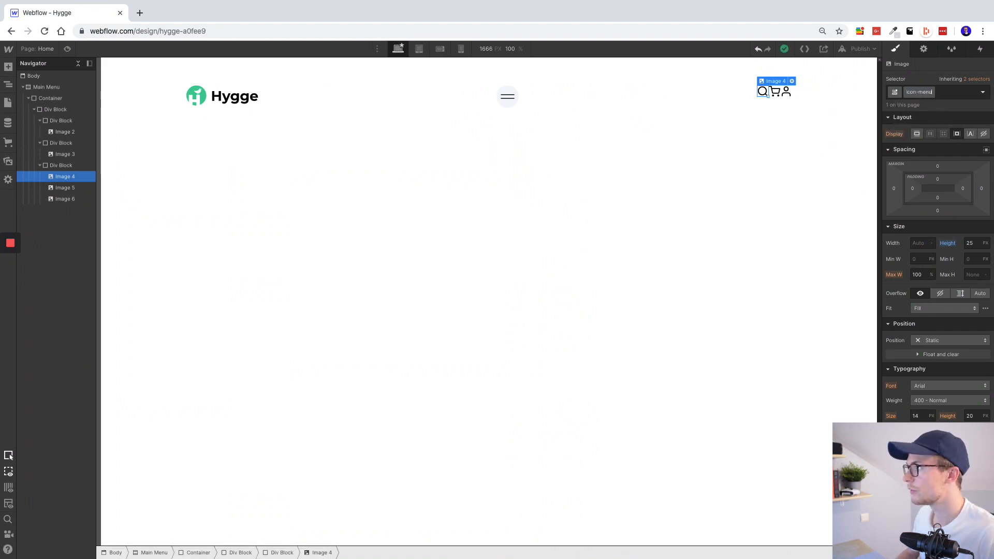
- Apply the icon-menu class to the shopping cart and user icon images
click(73, 187)
key(super+Return)
key(Return)
click(73, 199)
key(super+Return)
key(Return)
- Set the left margin of the icon-menu class to 40 px
click(981, 188)
click(943, 173)
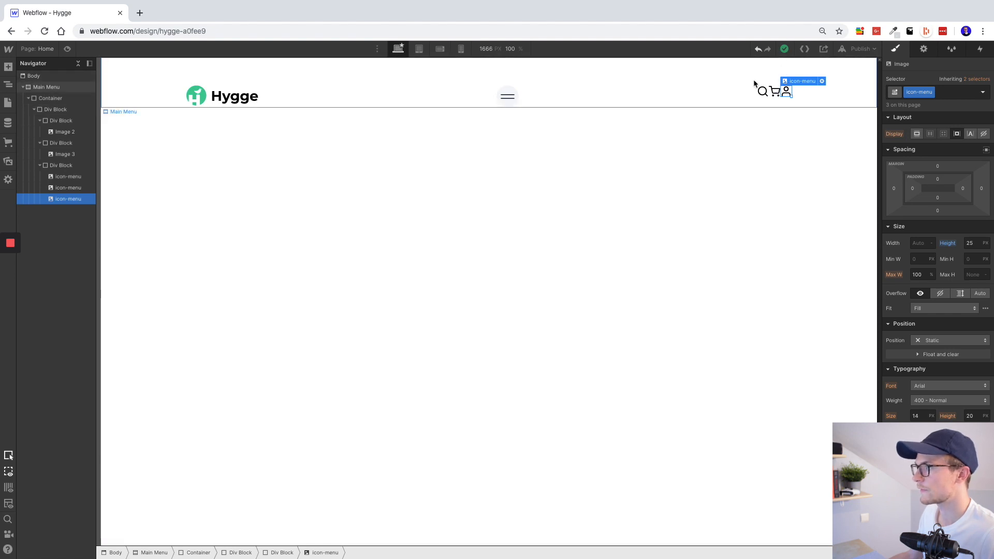
click(894, 188)
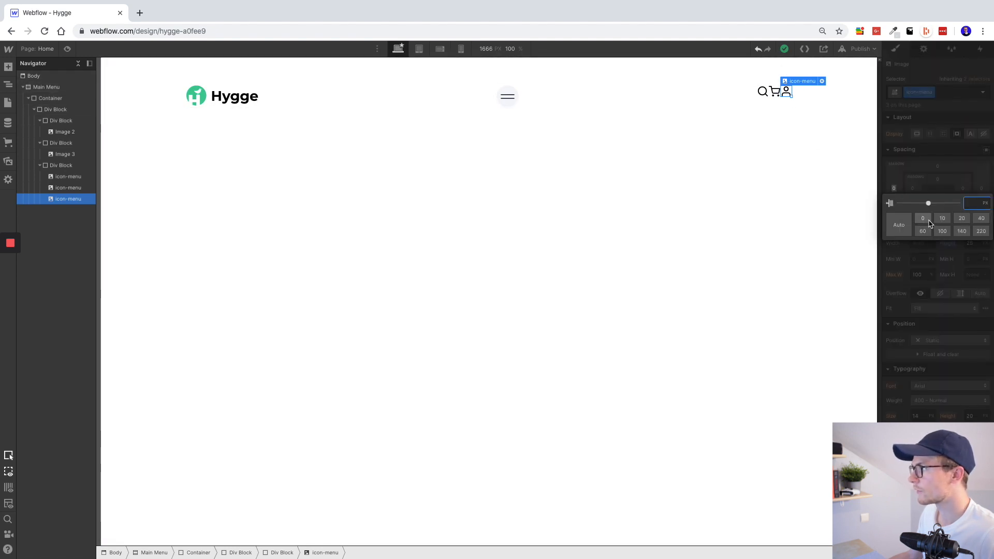
click(961, 217)
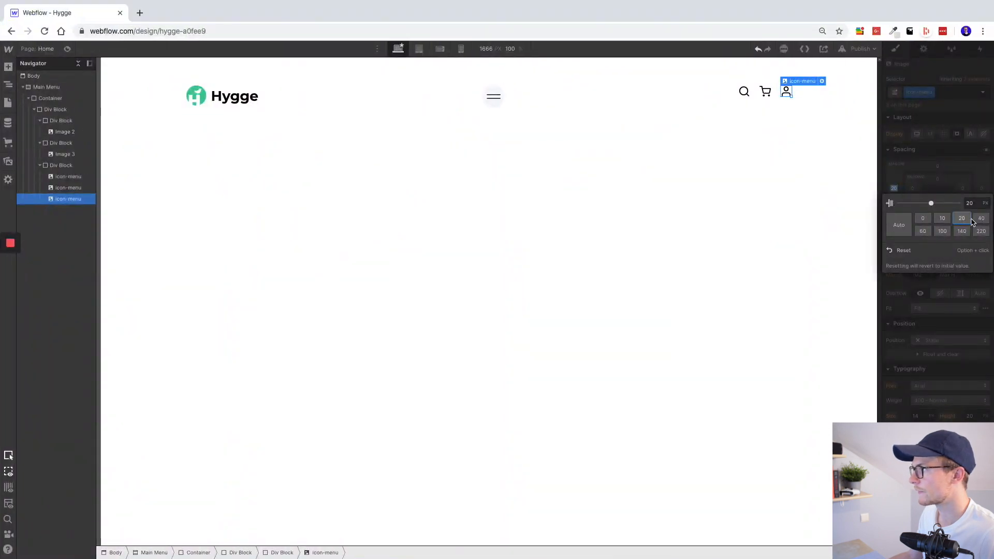
click(981, 219)
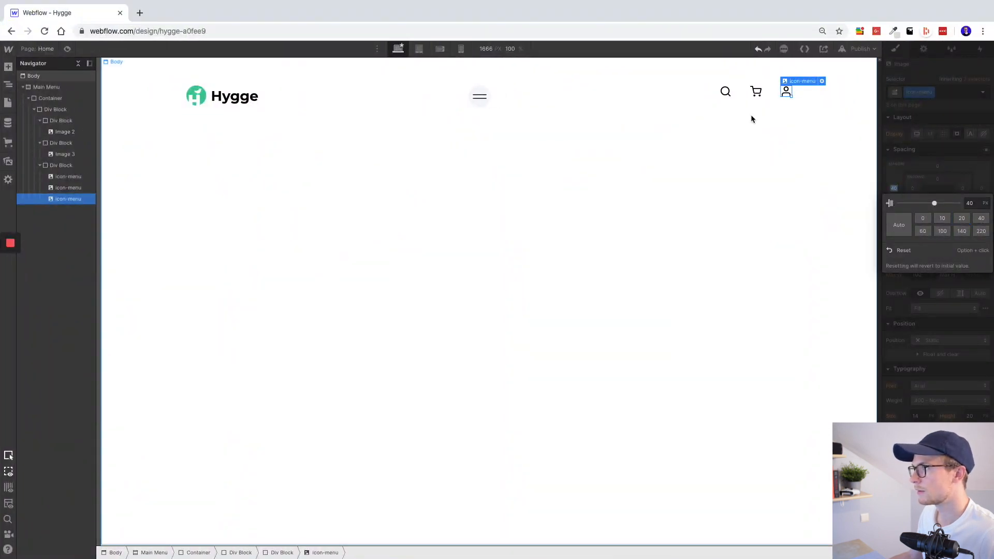
- Examine the flex layout, sizing and width settings of the header's wrapper and its logo, menu and icon div blocks
click(704, 92)
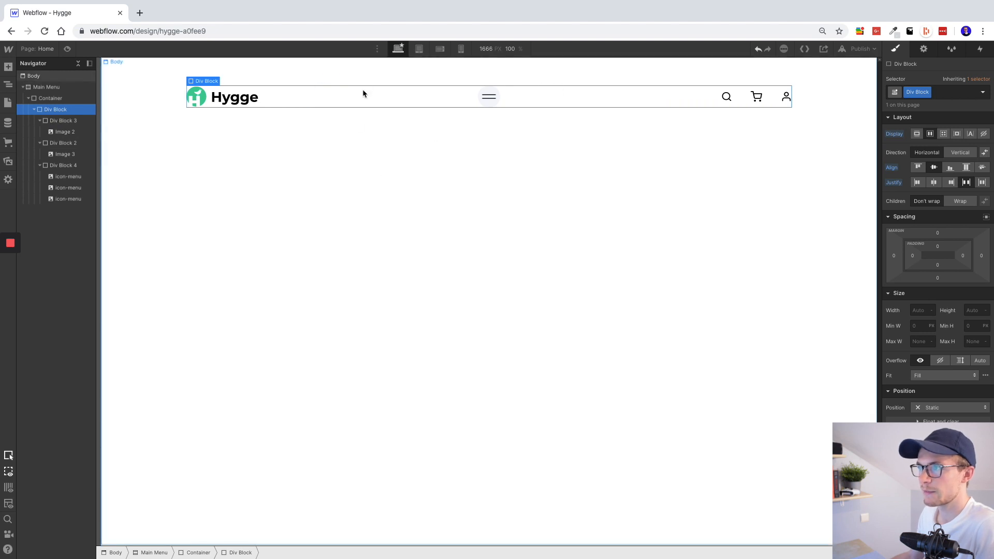
click(404, 103)
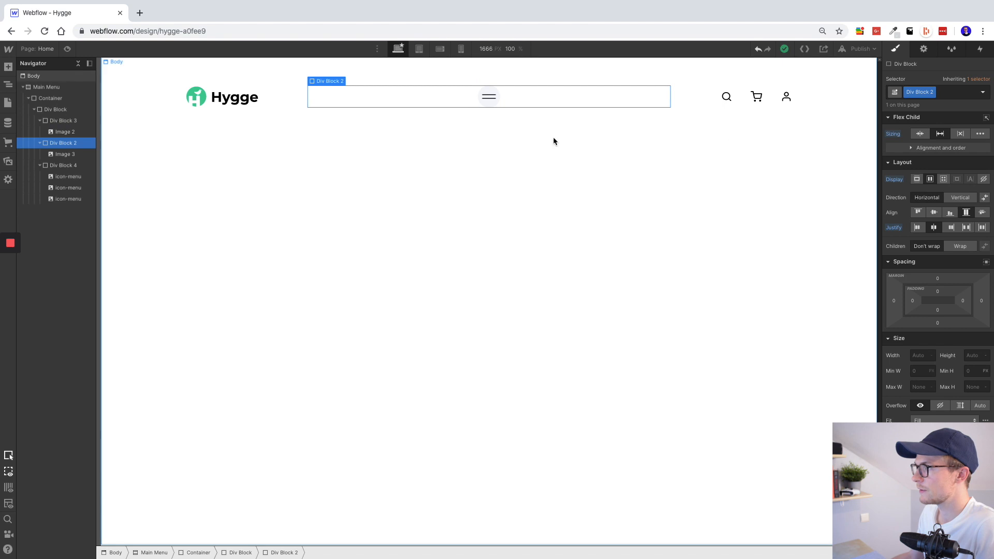
click(68, 110)
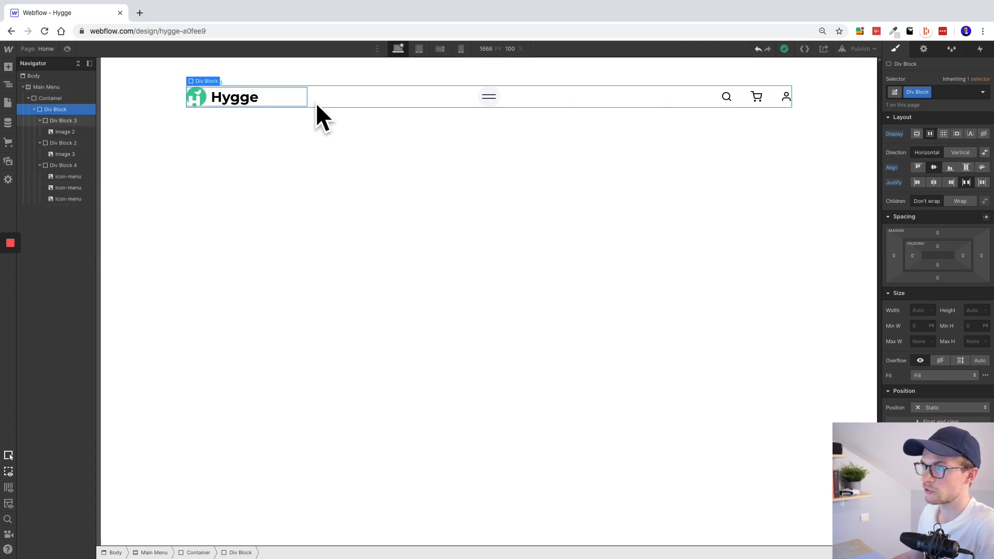
click(458, 101)
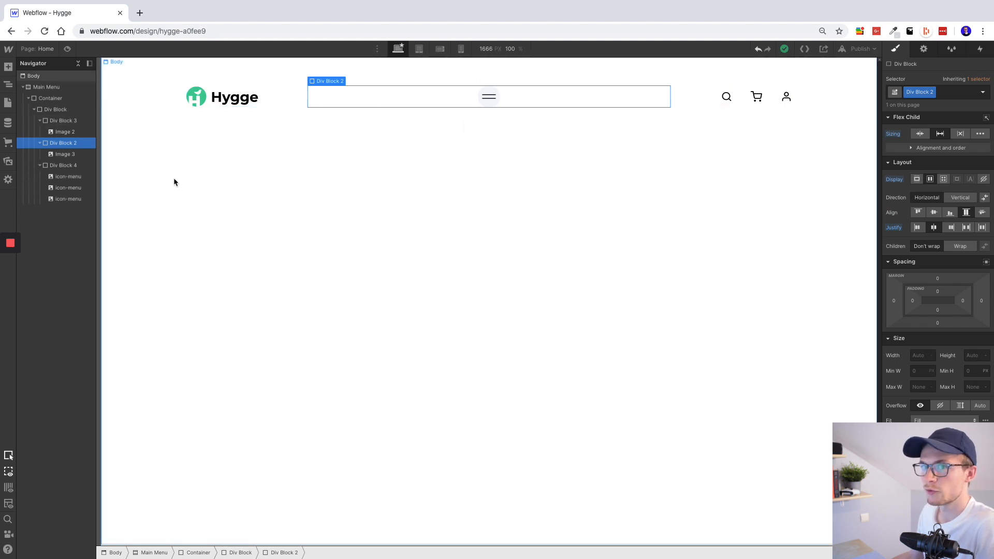
click(281, 103)
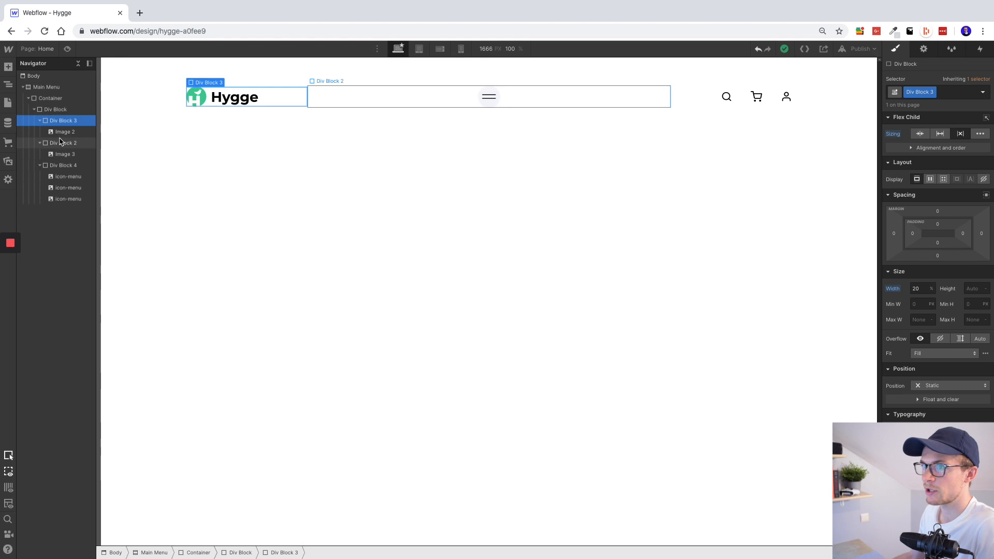
click(58, 166)
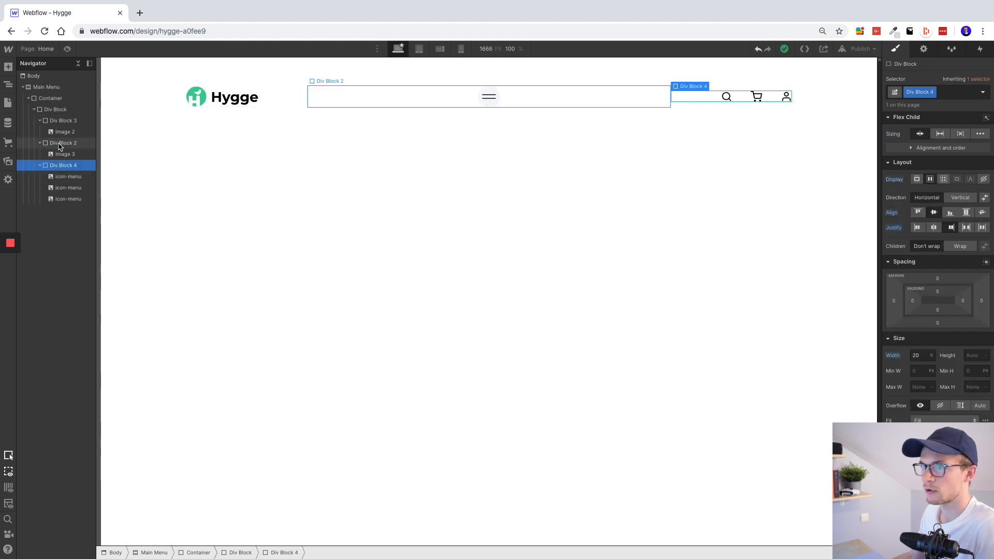
click(59, 142)
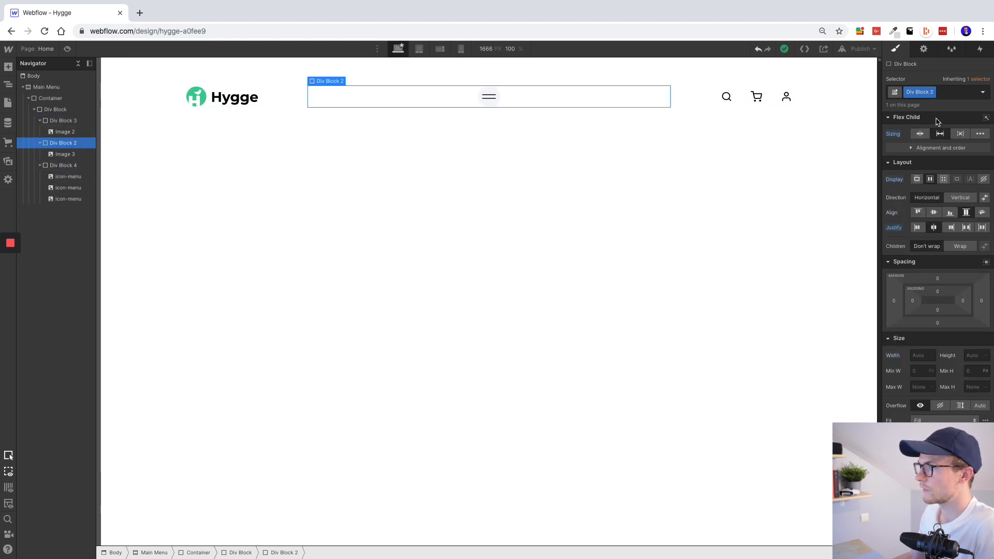
click(939, 135)
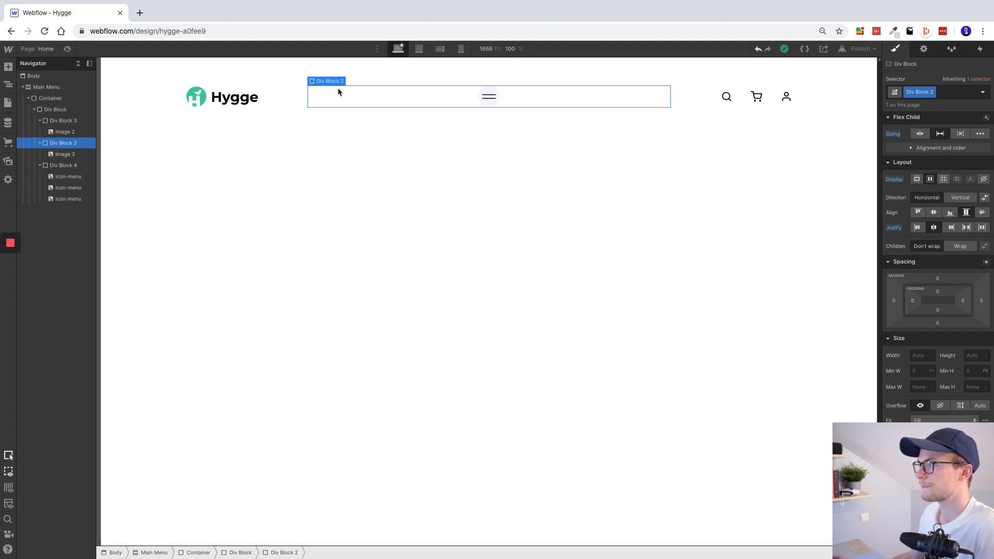
- Close the developer tools on the reference page and return to the Webflow designer
key(ctrl+Left)
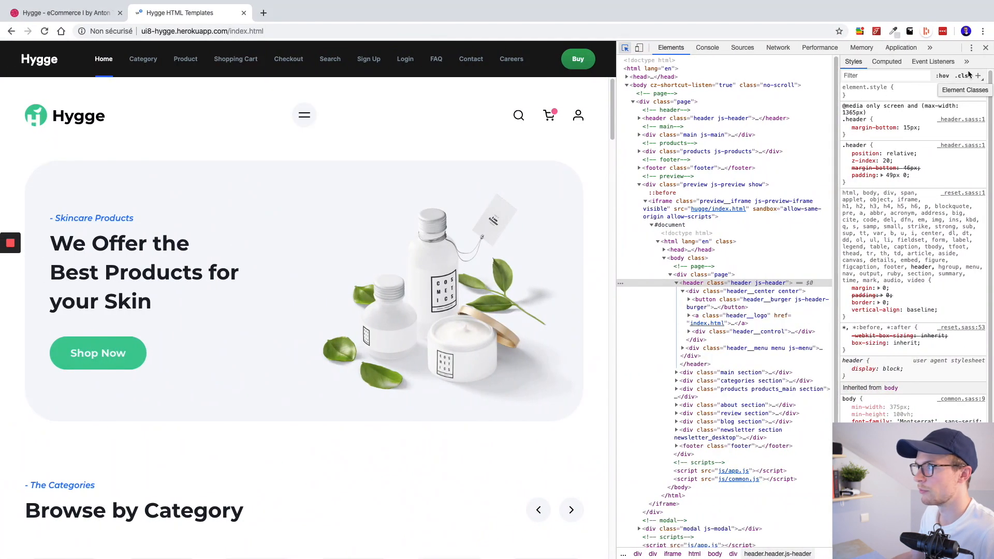
click(986, 47)
key(ctrl+Right)
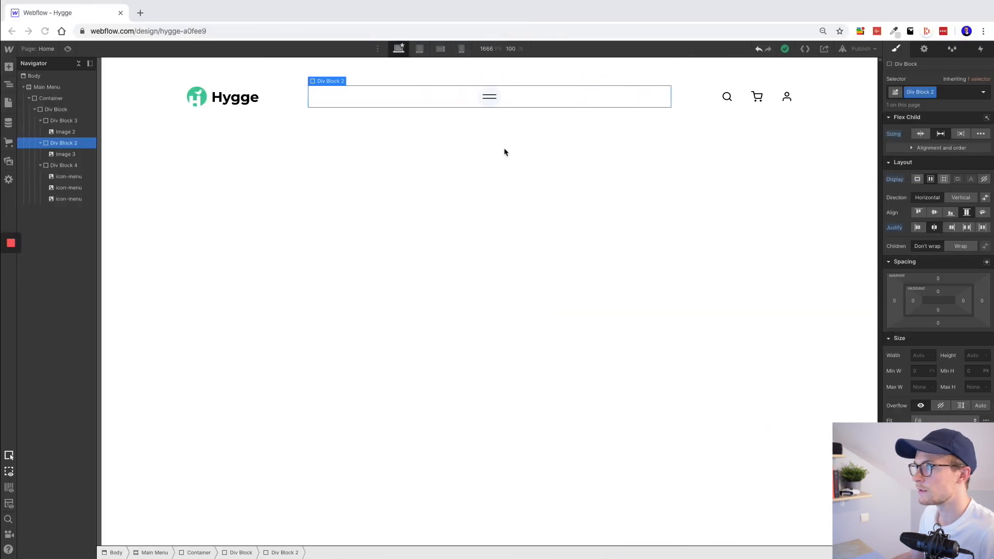
- Collapse the navigator tree and add a new section below the Main Menu section
click(78, 63)
click(8, 67)
drag(33, 126, 41, 93)
click(8, 66)
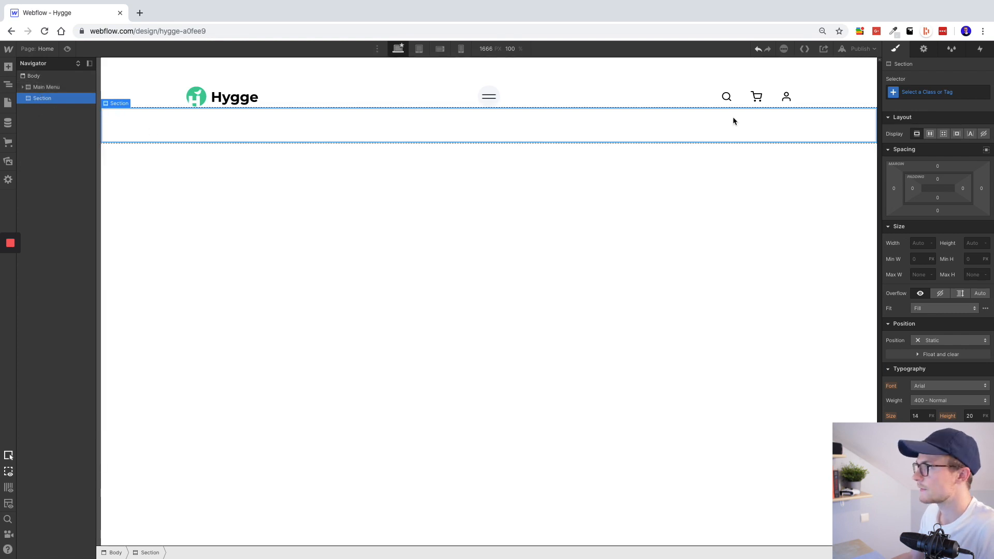
- Add a div block inside the new section and give it the existing Container class
click(8, 66)
drag(40, 228, 52, 102)
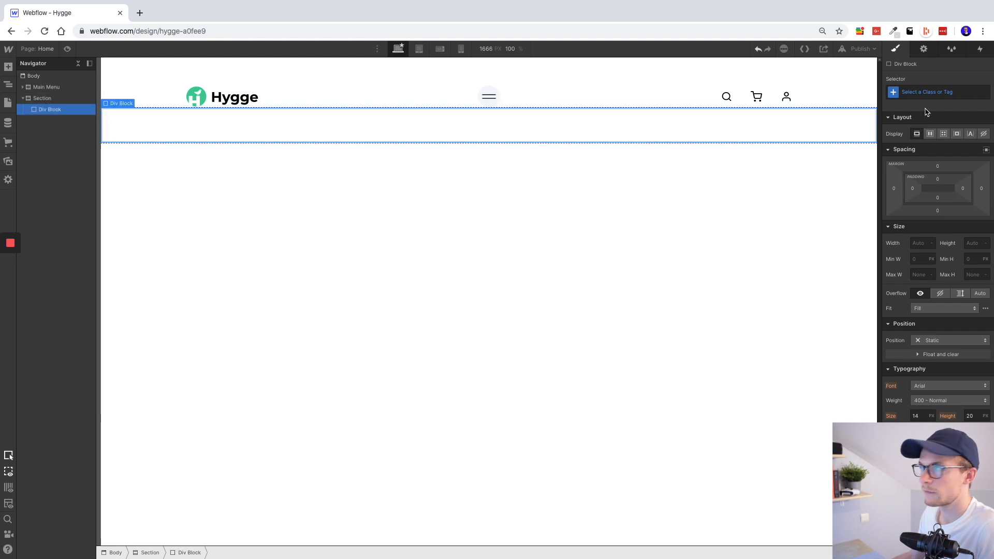
click(935, 91)
text(Containe)
key(Return)
- Give the new section below Main Menu the class Hero
click(138, 108)
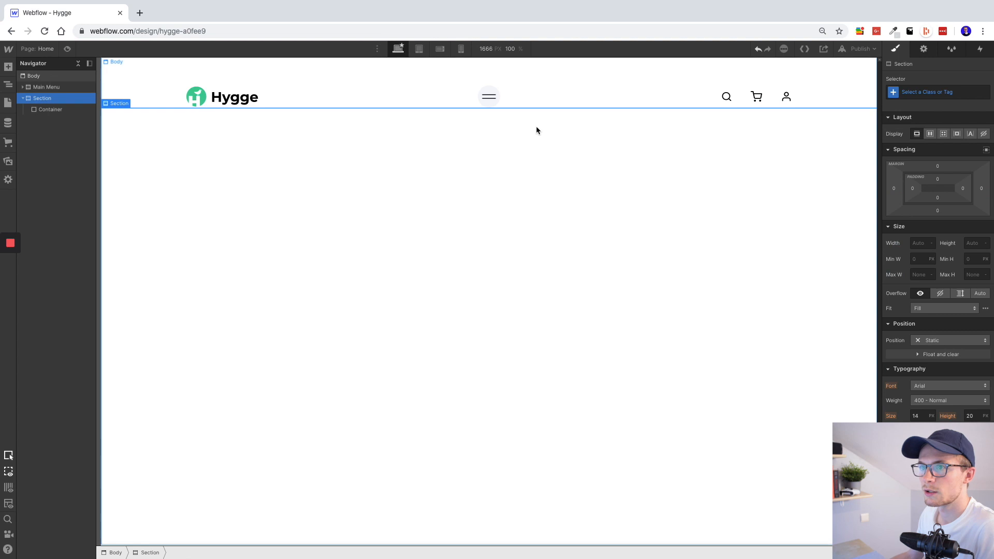
click(922, 94)
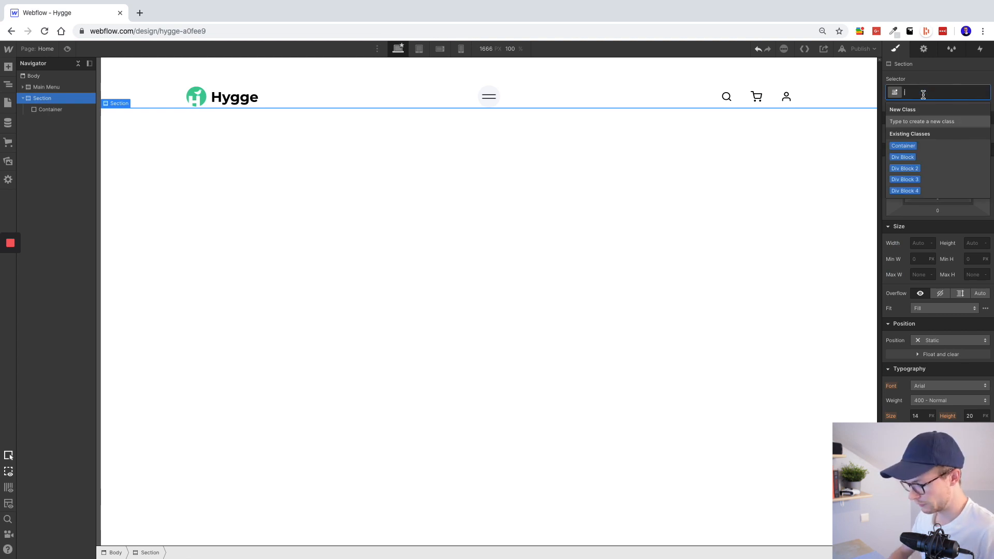
text(Hero)
key(Return)
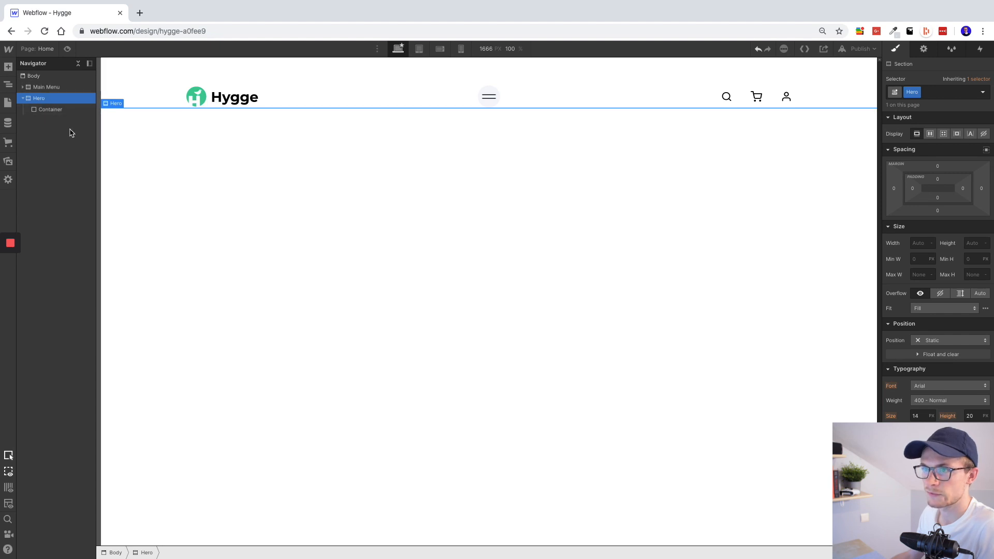
- Set the Hero section's top and bottom padding to 140 px, comparing the spacing with the reference page
click(937, 179)
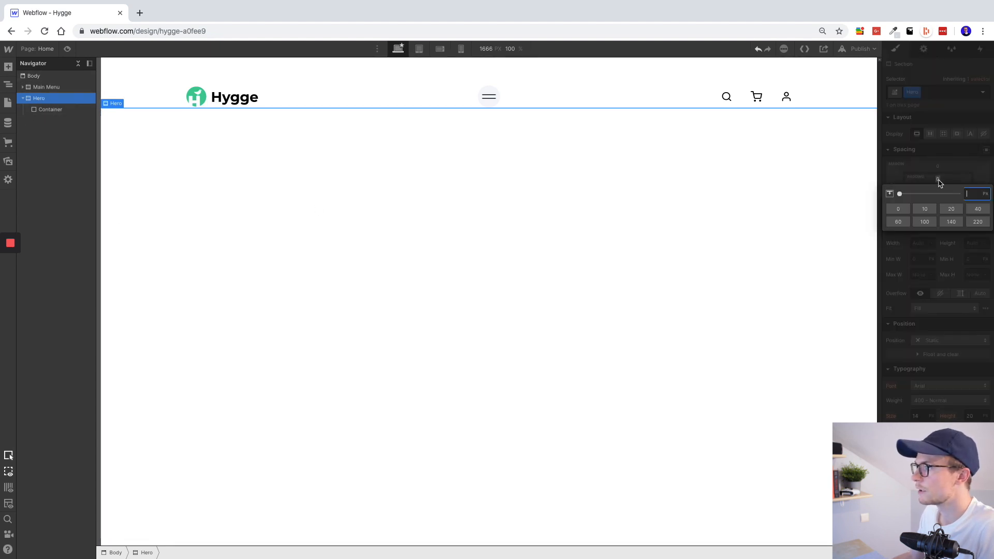
click(928, 224)
key(ctrl+Left)
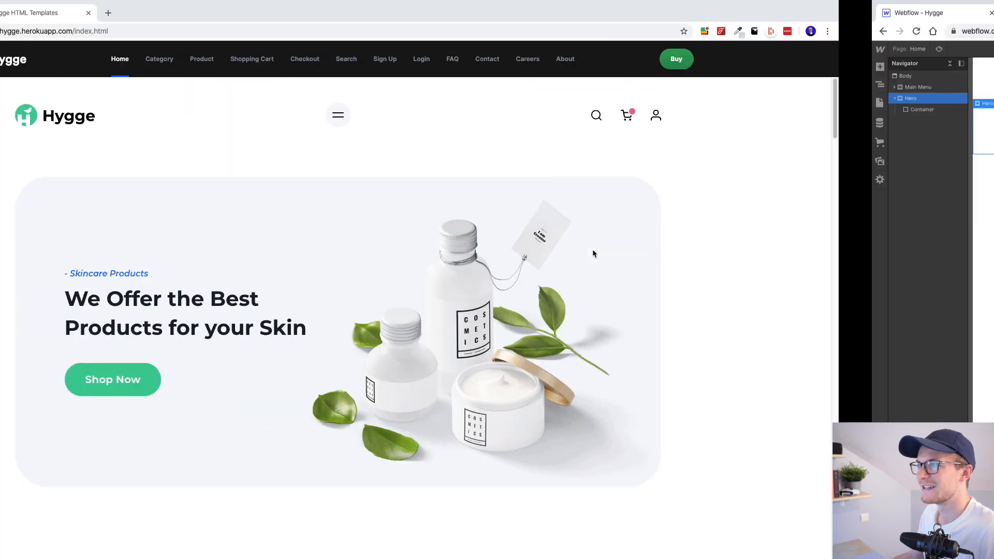
key(ctrl+Right)
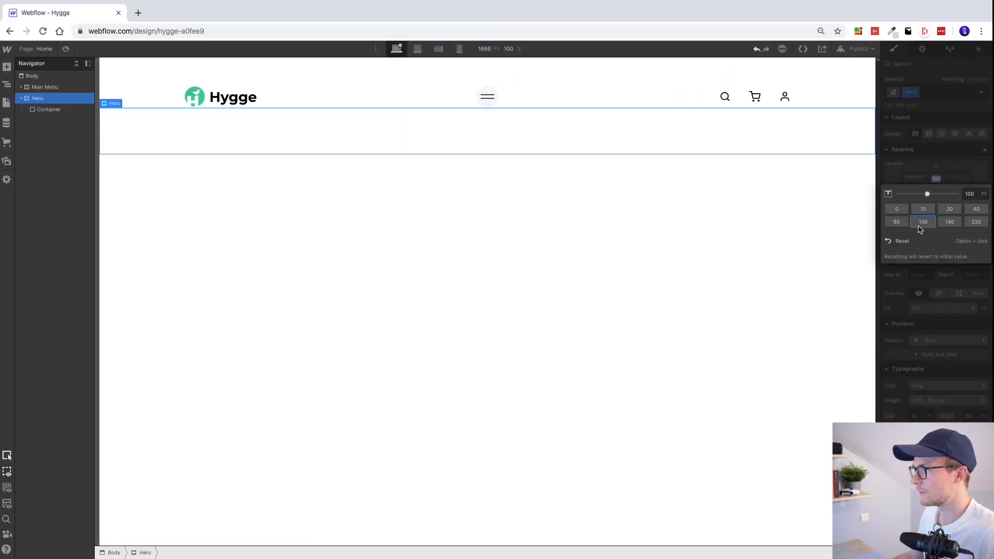
click(951, 221)
key(ctrl+Left)
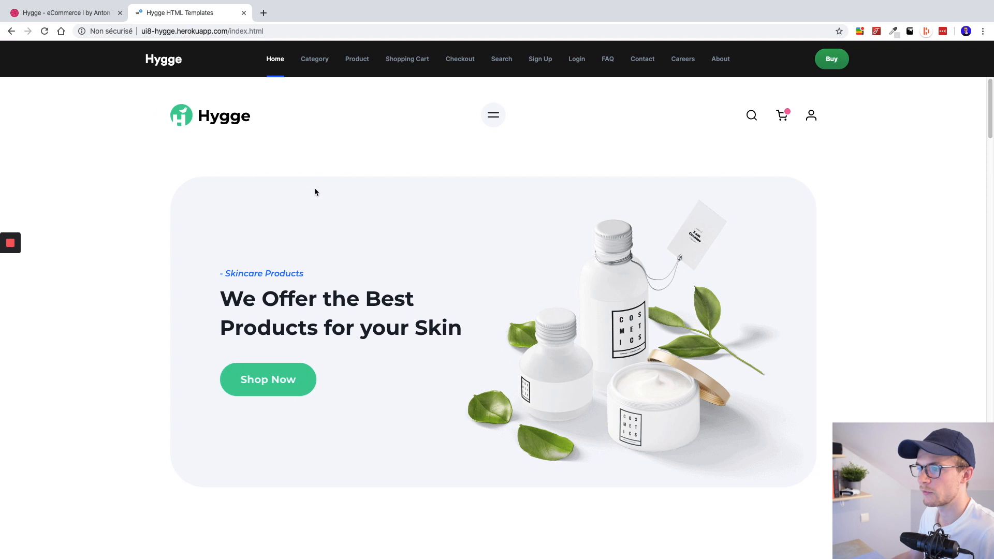
key(ctrl+Right)
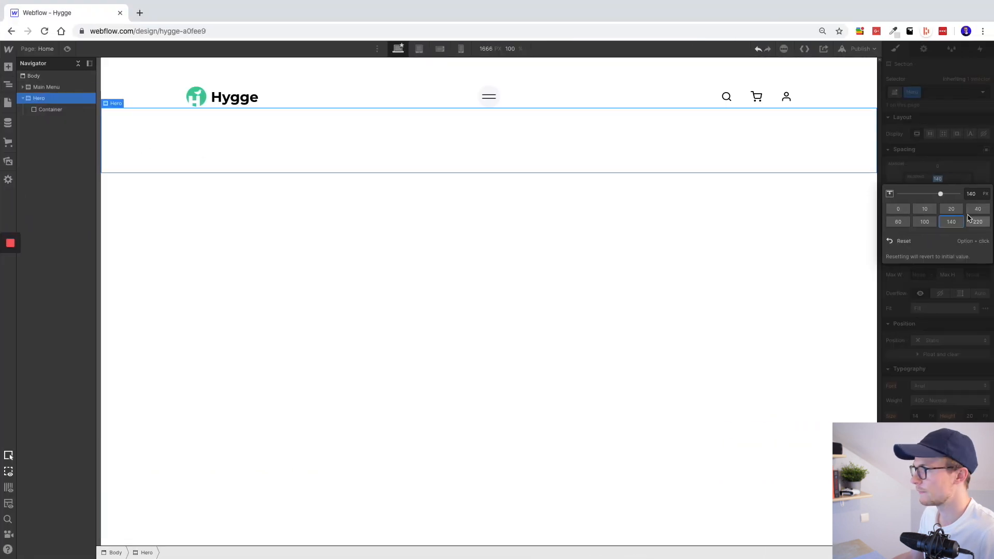
click(938, 198)
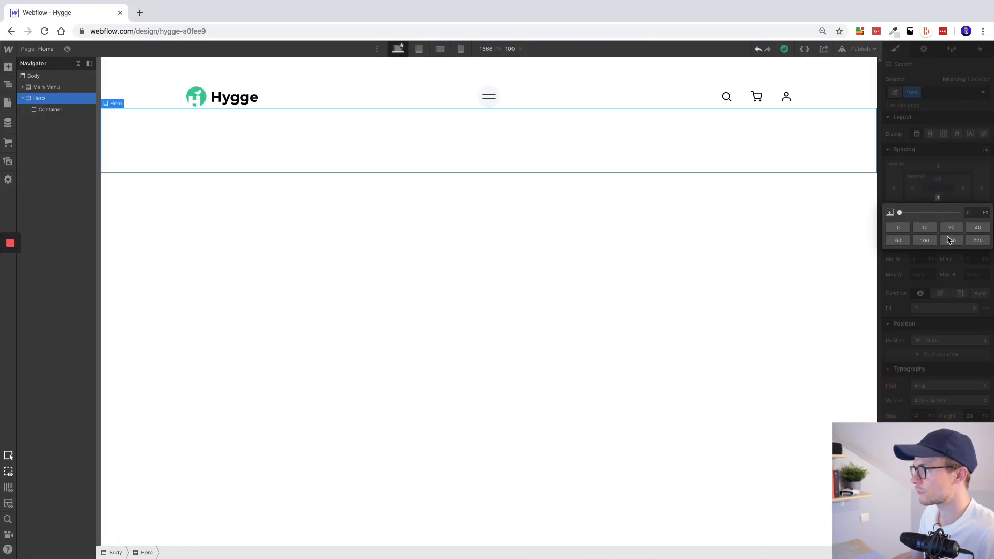
click(950, 240)
- Add a div block inside the Hero section's container and compare it with the hero banner on the reference page
click(72, 110)
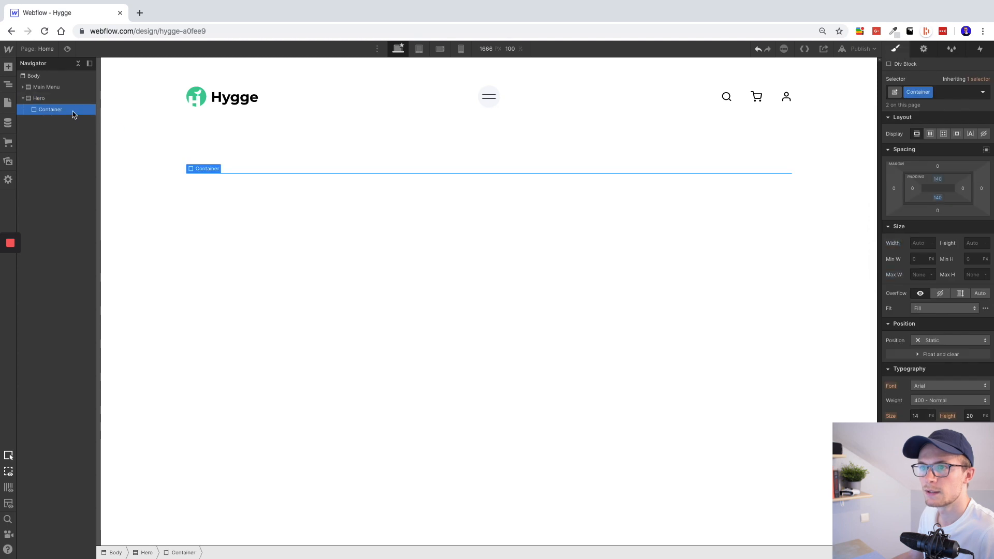
click(7, 67)
drag(38, 230, 48, 120)
key(ctrl+Left)
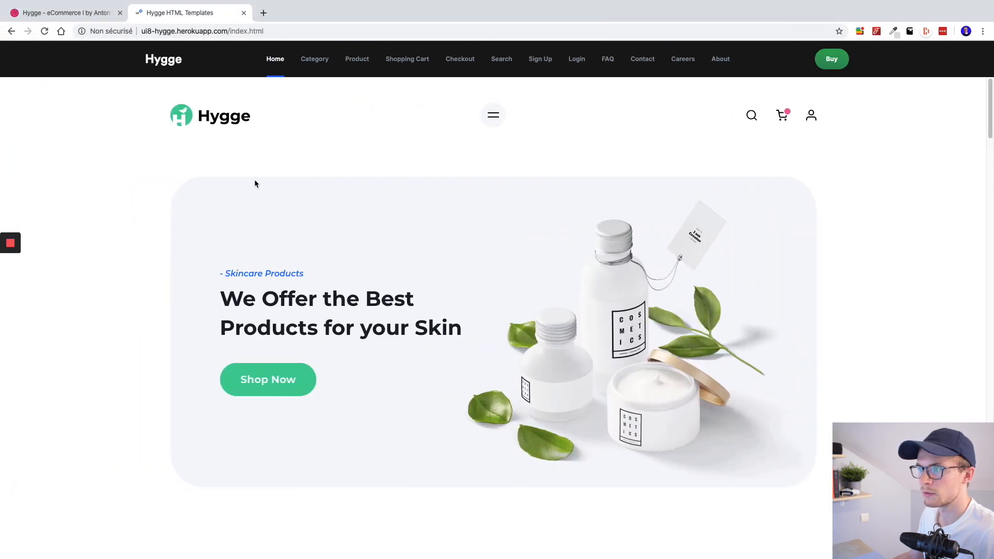
key(ctrl+Right)
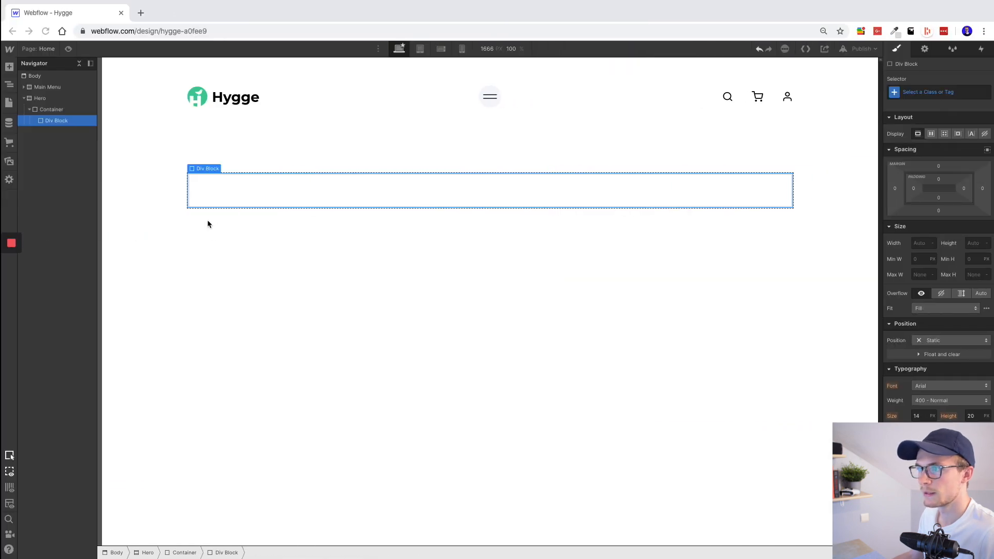
key(ctrl+Left)
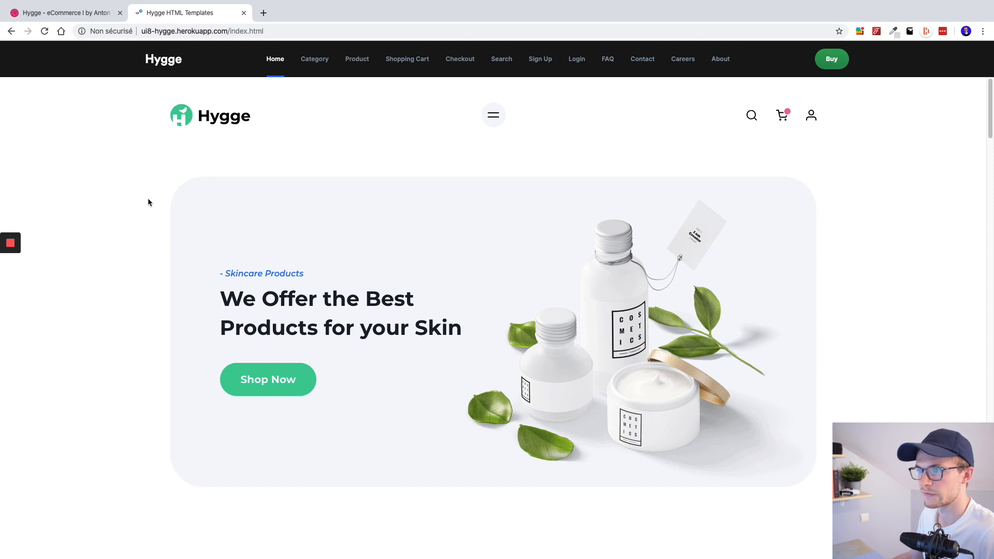
- Inspect the hero banner on the reference page and give the hero container's div block the #F6F7FB background colour as Ghost White
key(ctrl+Right)
key(ctrl+Left)
right_click(463, 124)
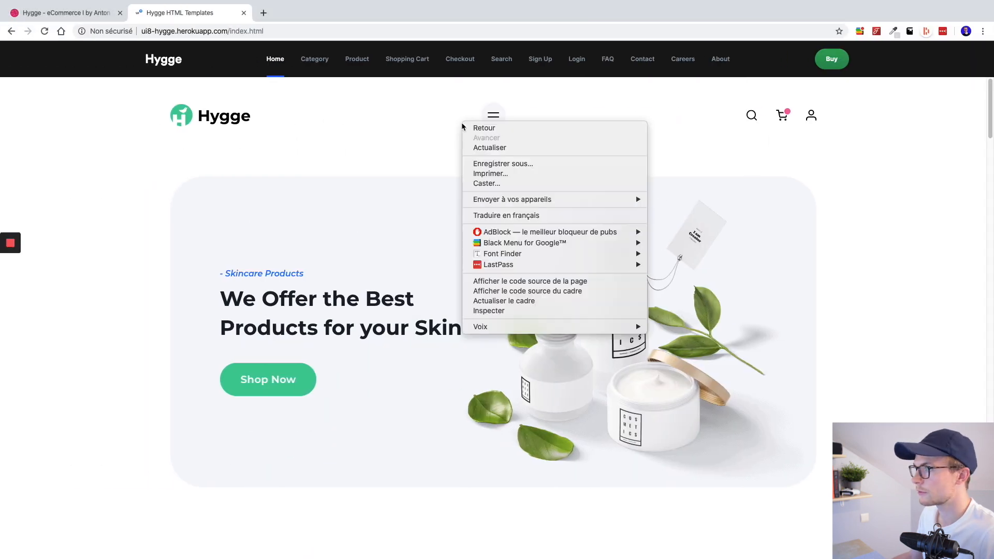
click(481, 313)
click(625, 48)
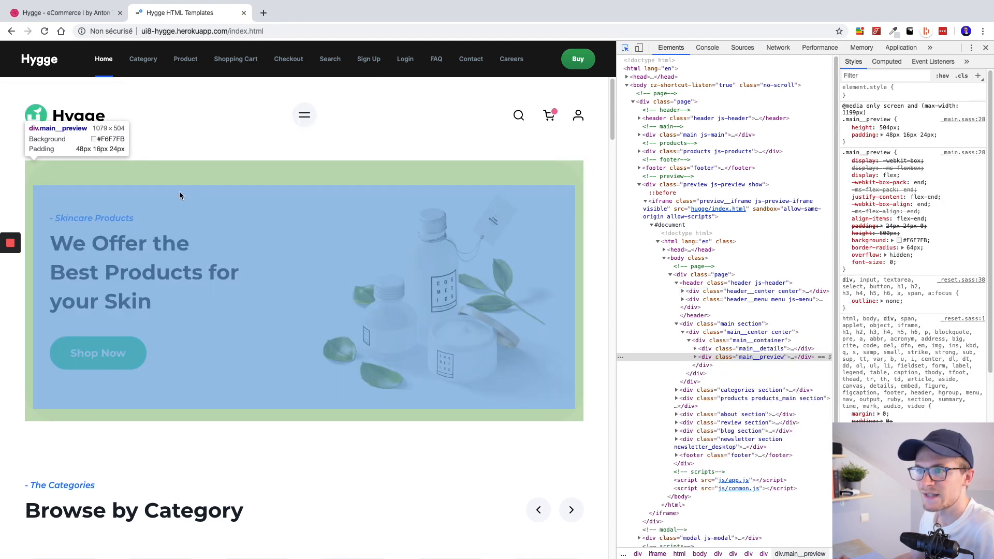
key(ctrl+Right)
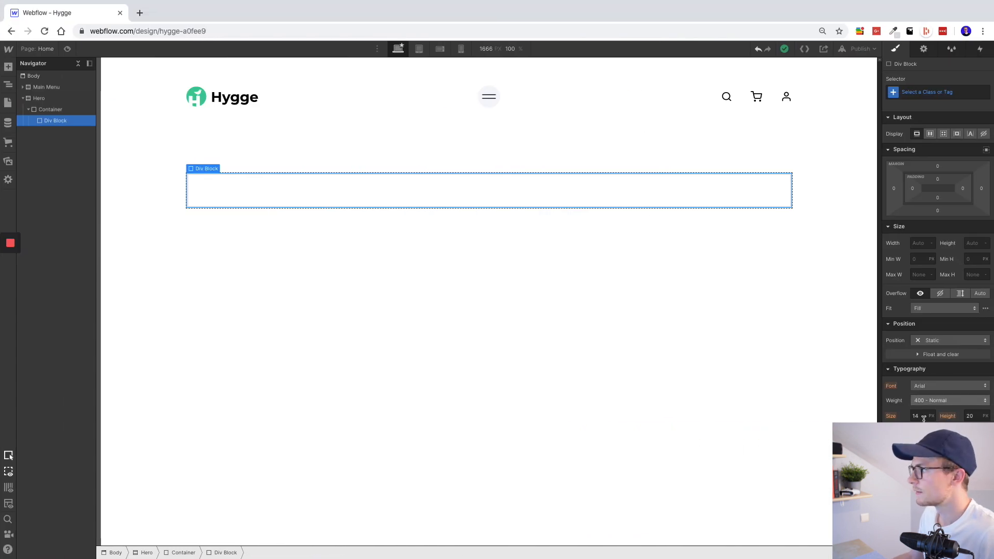
scroll(925, 410, down, 3)
click(915, 394)
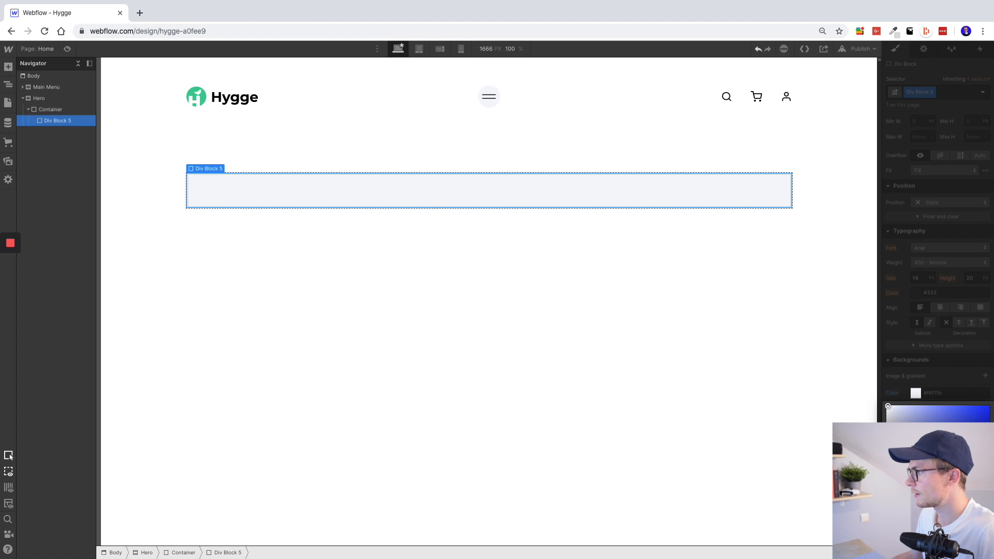
click(930, 388)
click(915, 393)
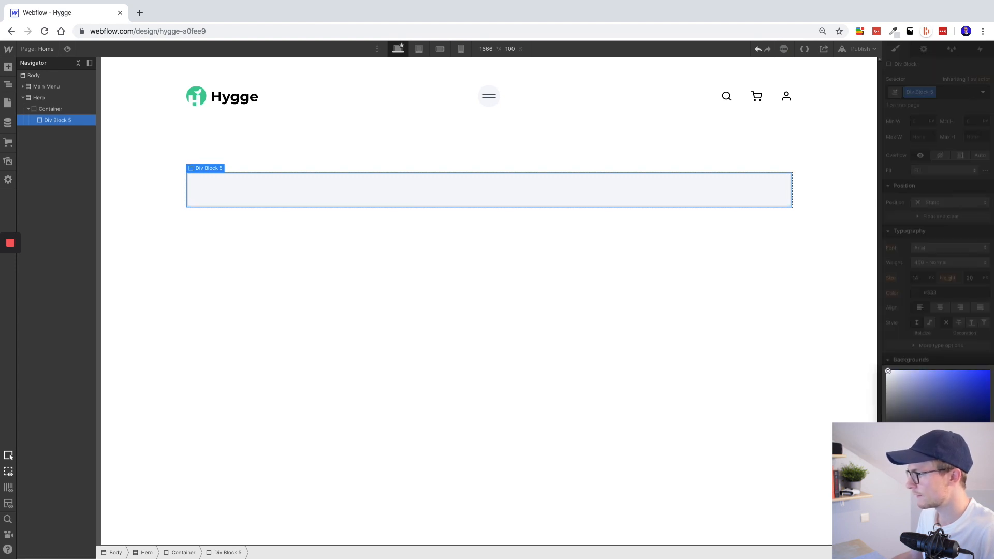
- Round the corners of the hero's div block to match the border radius of the reference banner
key(ctrl+Left)
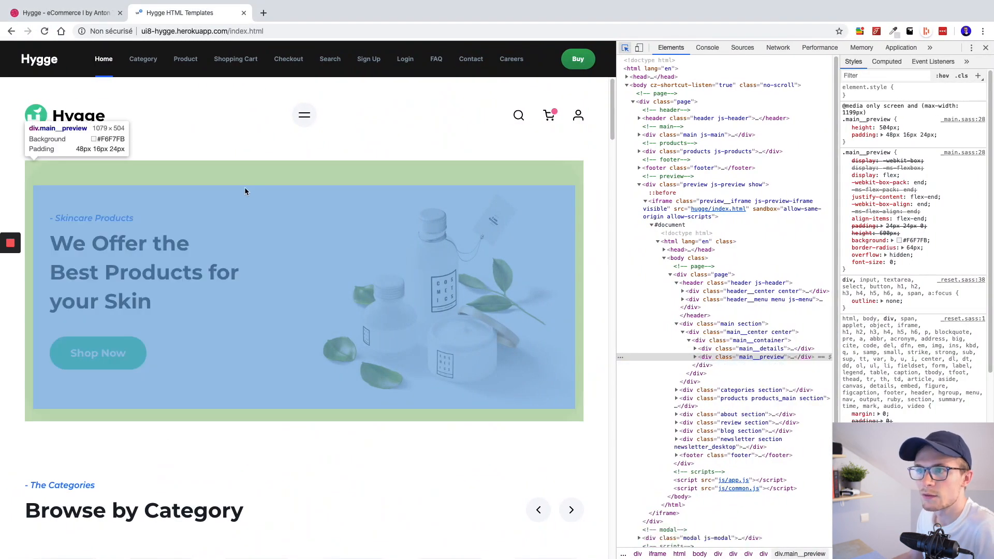
click(244, 188)
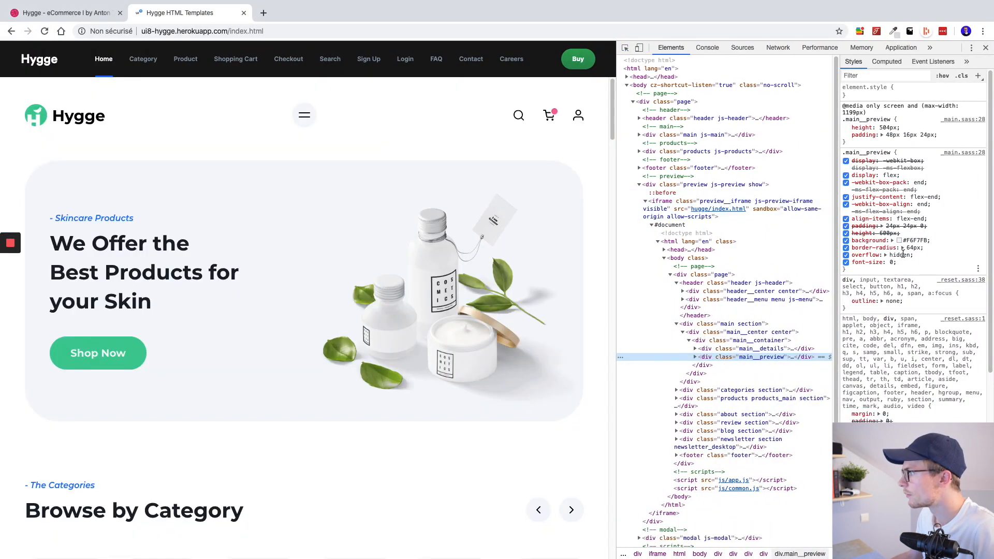
key(ctrl+Right)
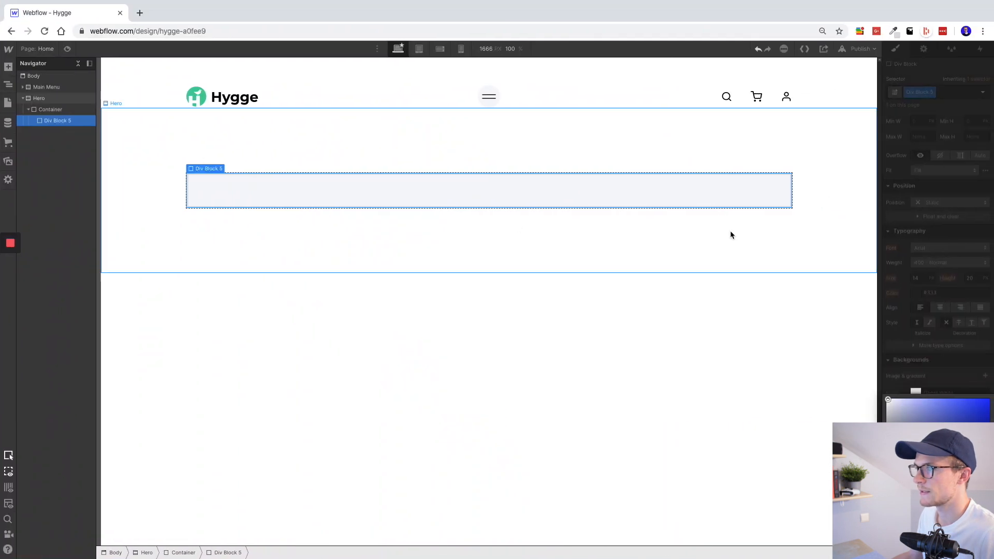
click(937, 342)
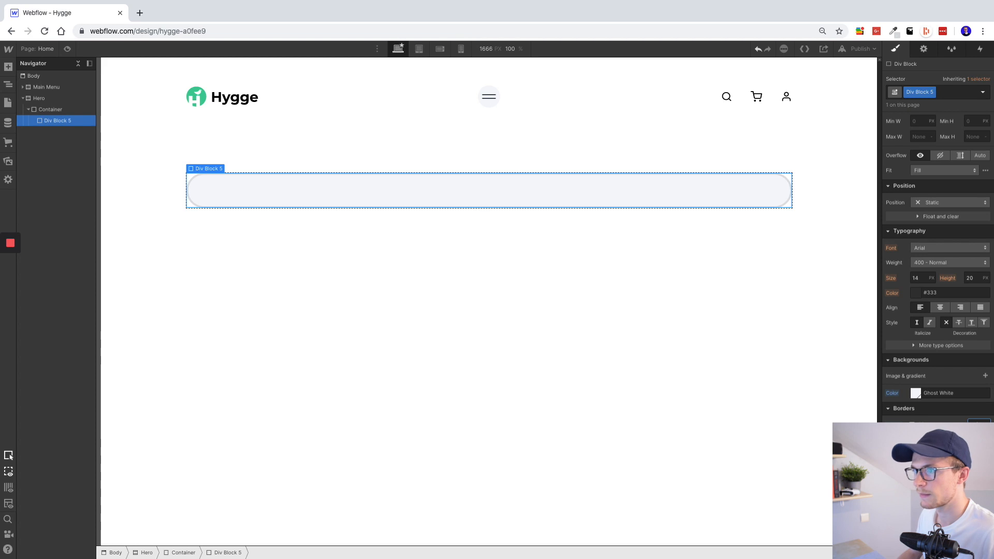
- Set the height of the hero's div block to 504 px, taken from the inspected reference banner
key(ctrl+Left)
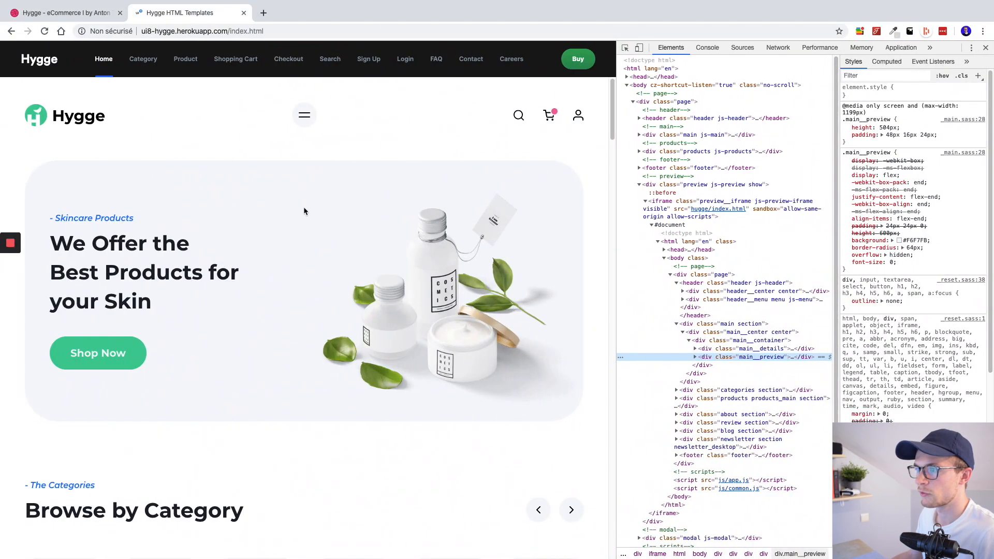
click(626, 48)
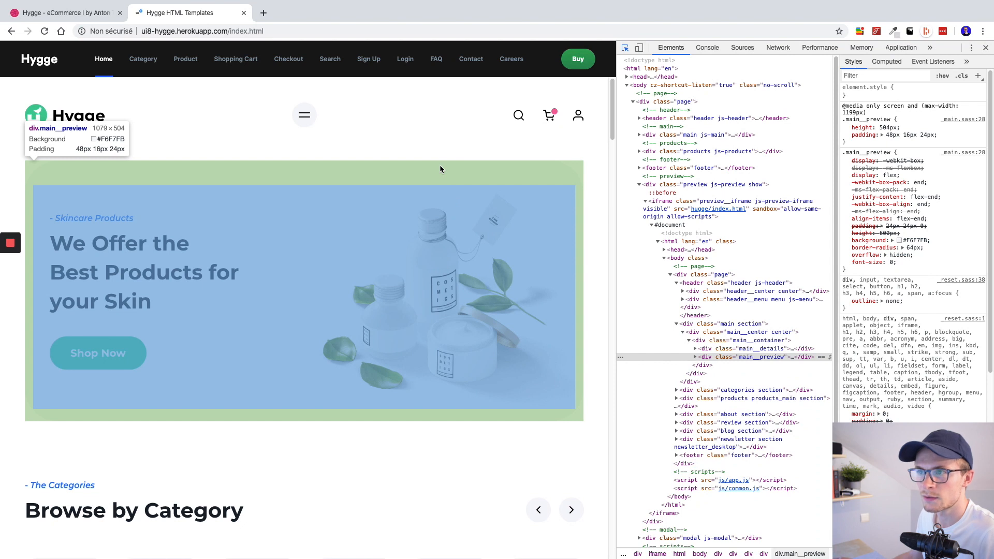
key(ctrl+Right)
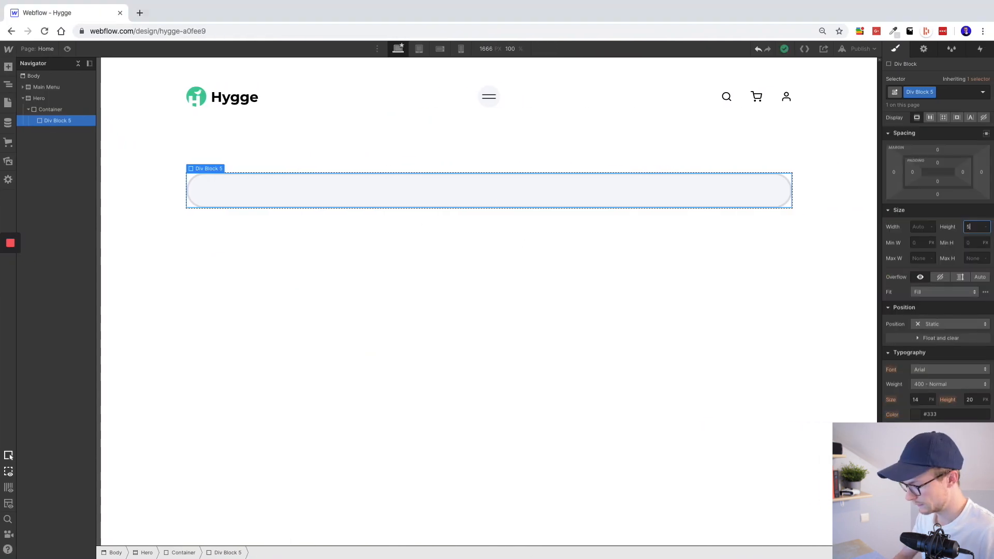
key(Return)
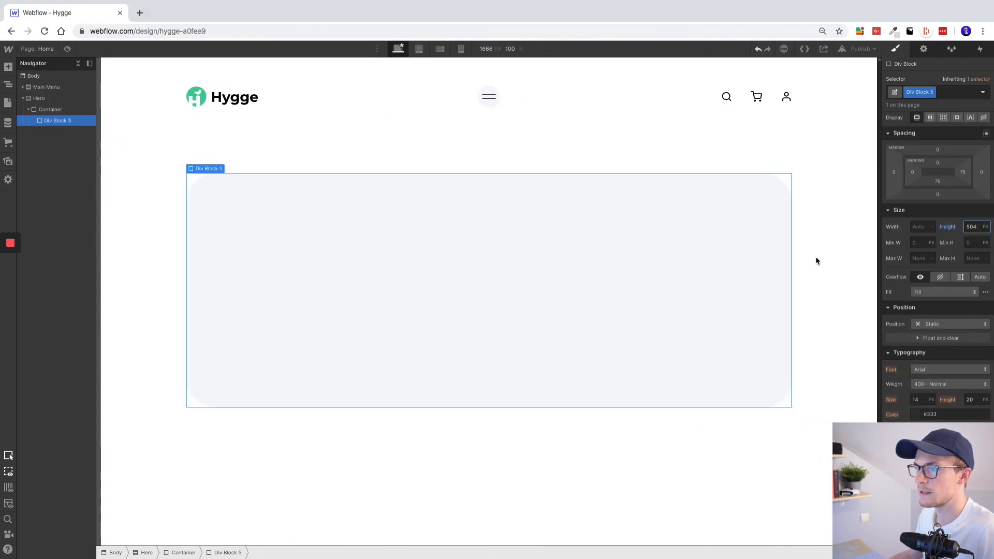
- Compare the block with the reference banner and nest two div blocks inside it, one below the other
click(567, 409)
click(527, 335)
key(ctrl+Left)
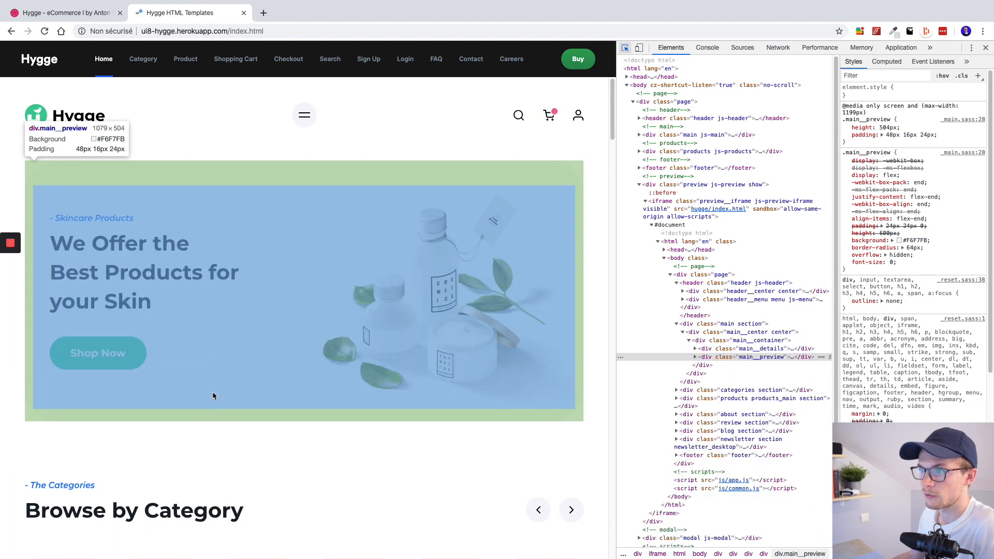
click(625, 49)
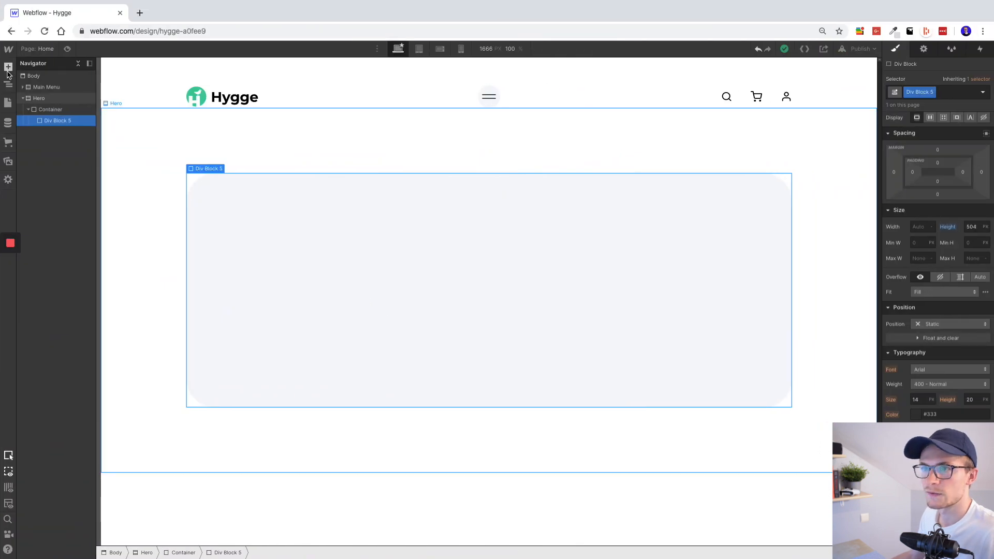
click(8, 66)
drag(42, 232, 55, 146)
drag(55, 146, 58, 130)
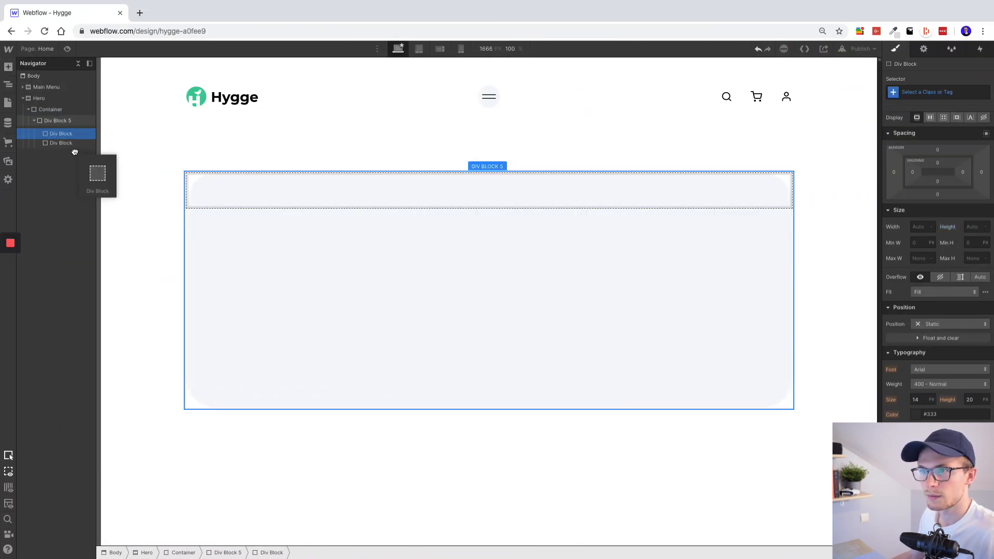
drag(71, 126, 64, 139)
- Set the display of the rounded hero div block to flex so its two inner blocks form a row
click(57, 121)
click(930, 118)
click(916, 158)
- Set the width of each of the two inner div blocks to 50%
click(61, 131)
click(919, 281)
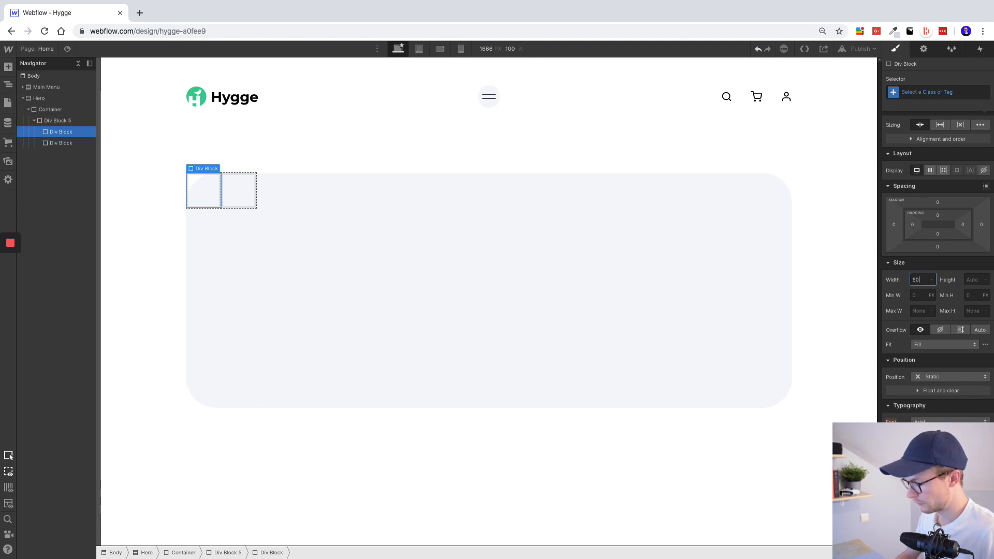
key(Return)
click(498, 177)
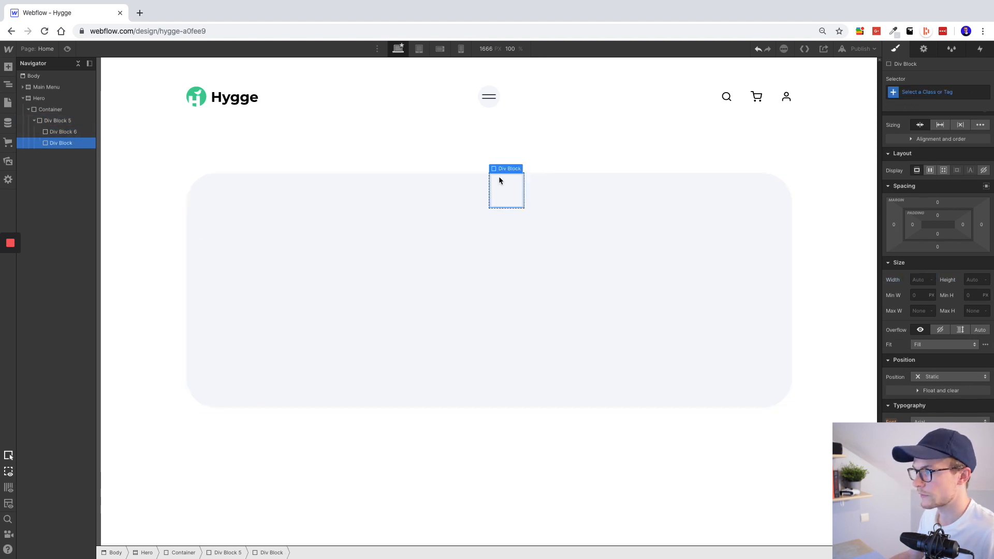
click(930, 280)
click(916, 281)
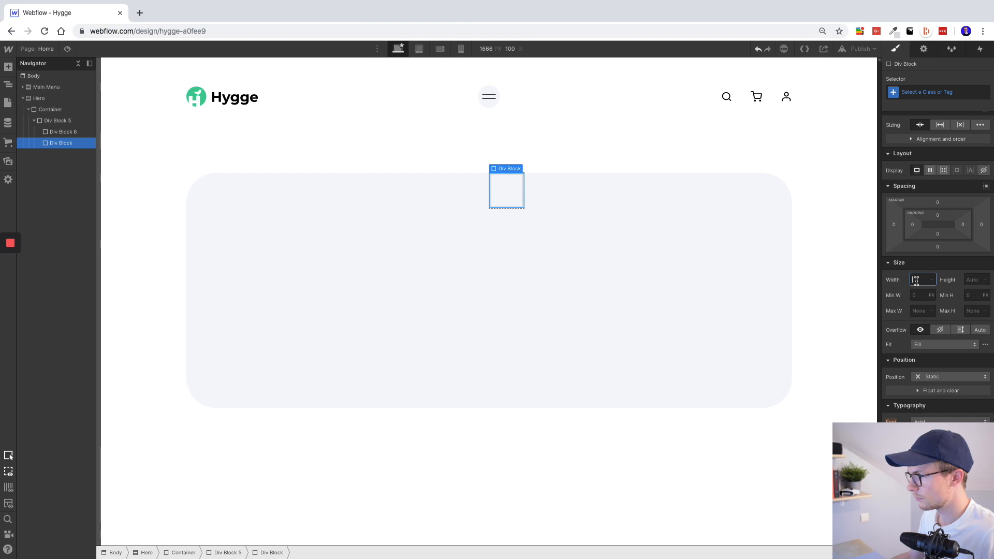
text(50%)
key(Return)
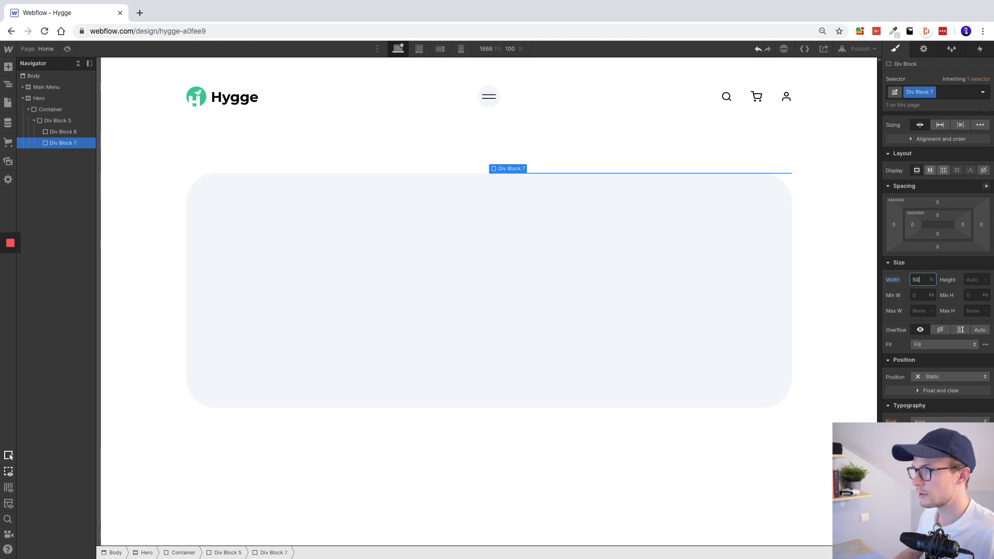
- Add a text block, an H2 heading and a button, in that order, to the first of the two half-width div blocks
click(63, 134)
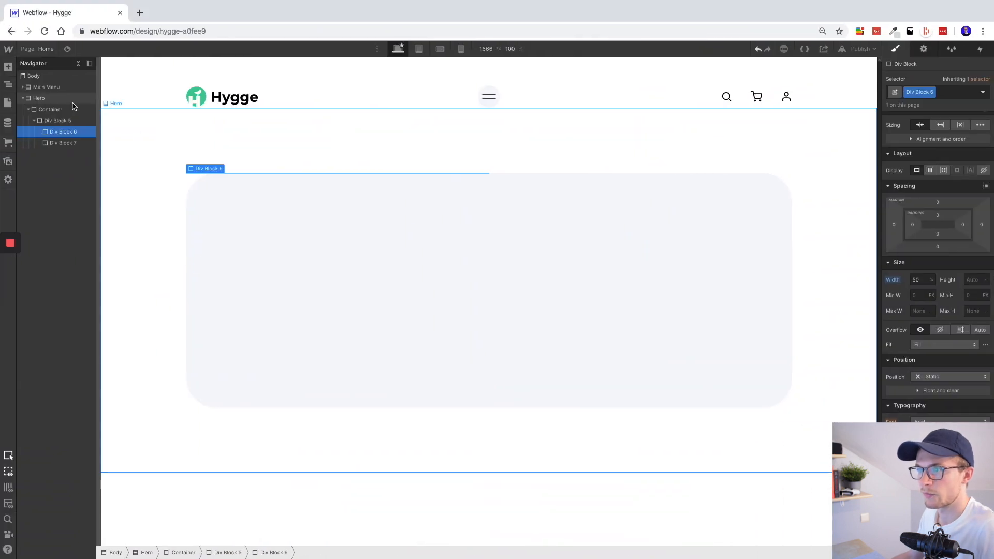
click(8, 67)
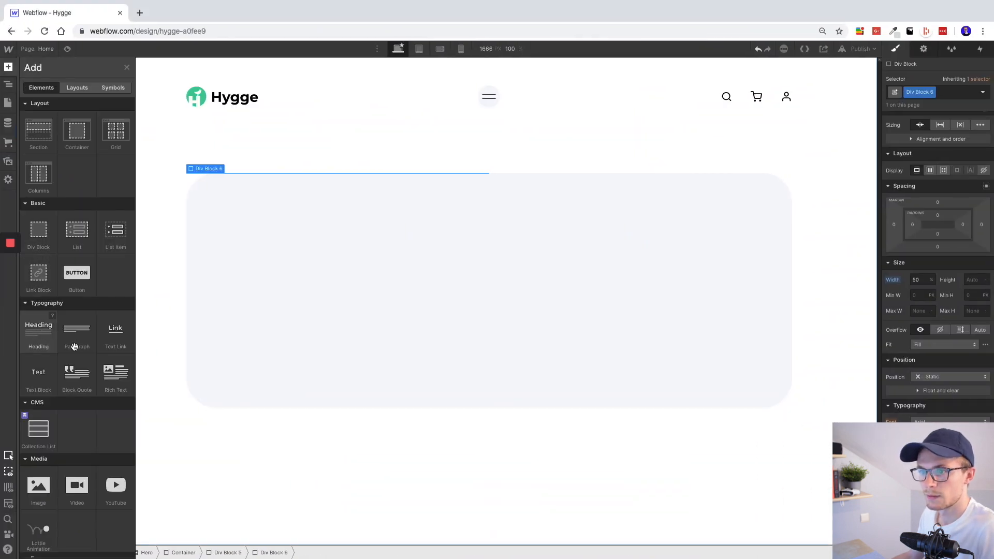
drag(38, 375, 58, 134)
click(9, 69)
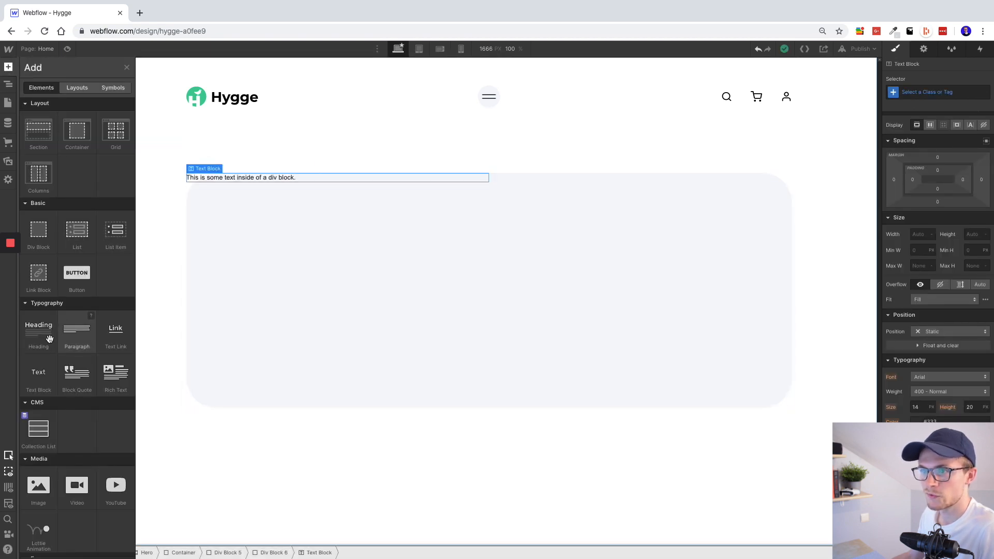
drag(40, 331, 68, 150)
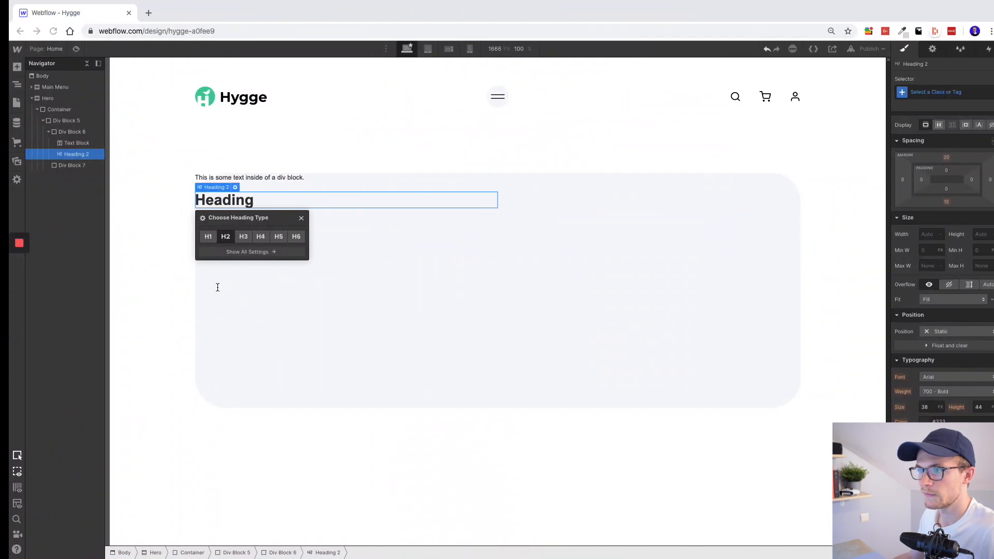
click(8, 67)
drag(76, 273, 202, 207)
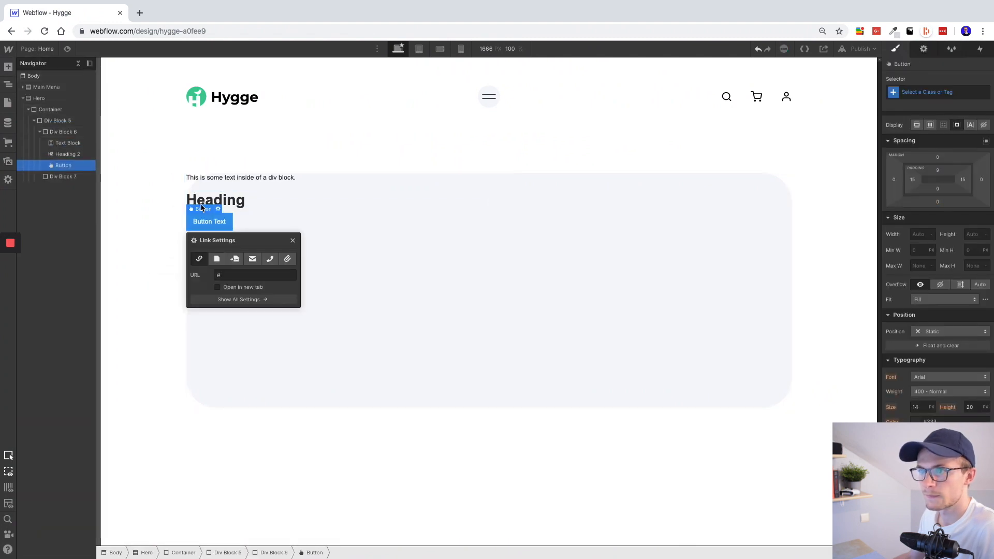
click(254, 179)
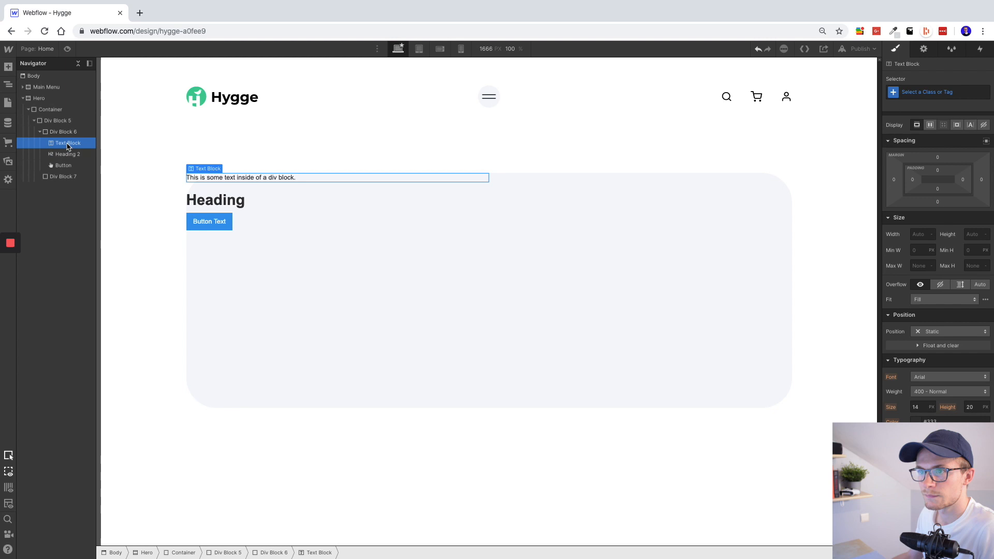
- Add an image element to the second half-width div block and assign it the main-pic.png asset
click(64, 177)
click(9, 67)
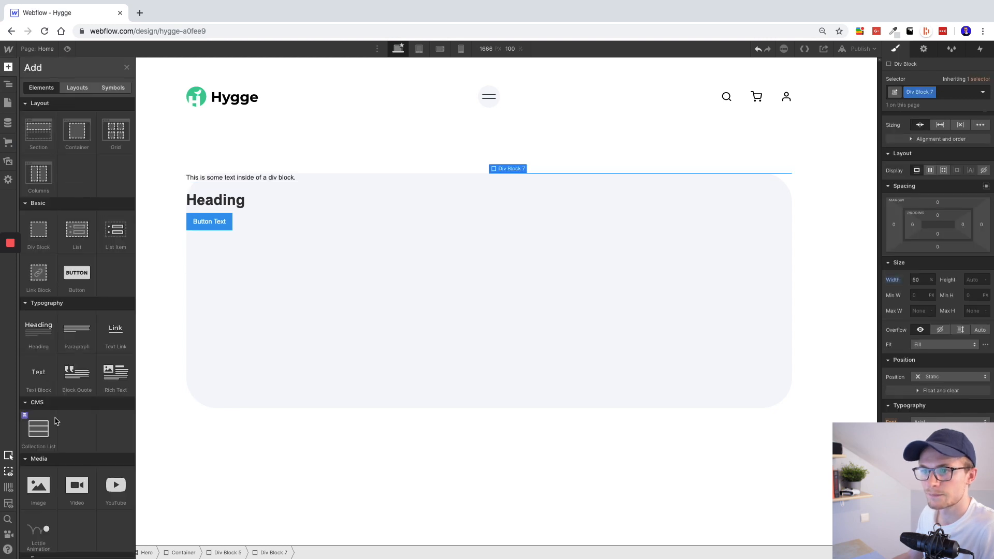
drag(39, 482, 74, 182)
click(539, 268)
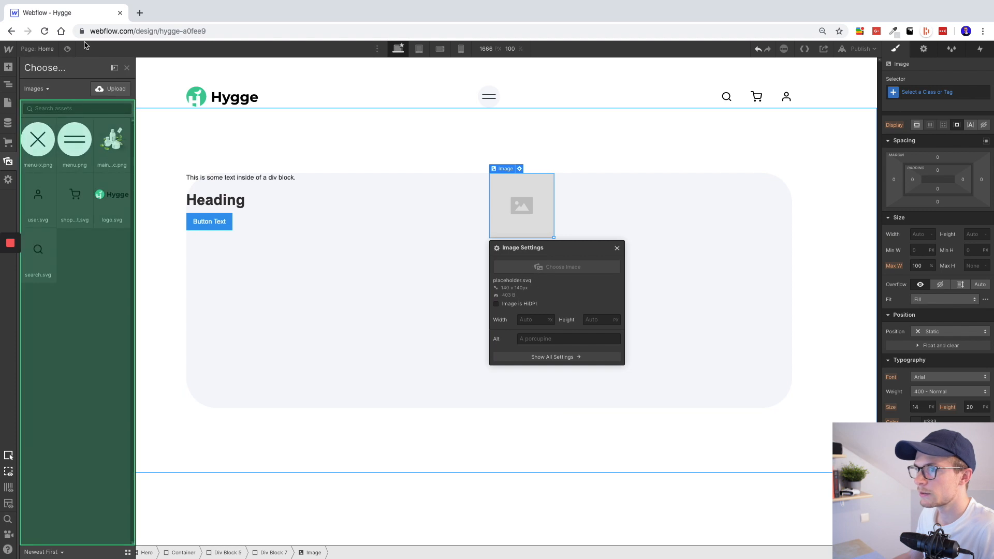
click(111, 148)
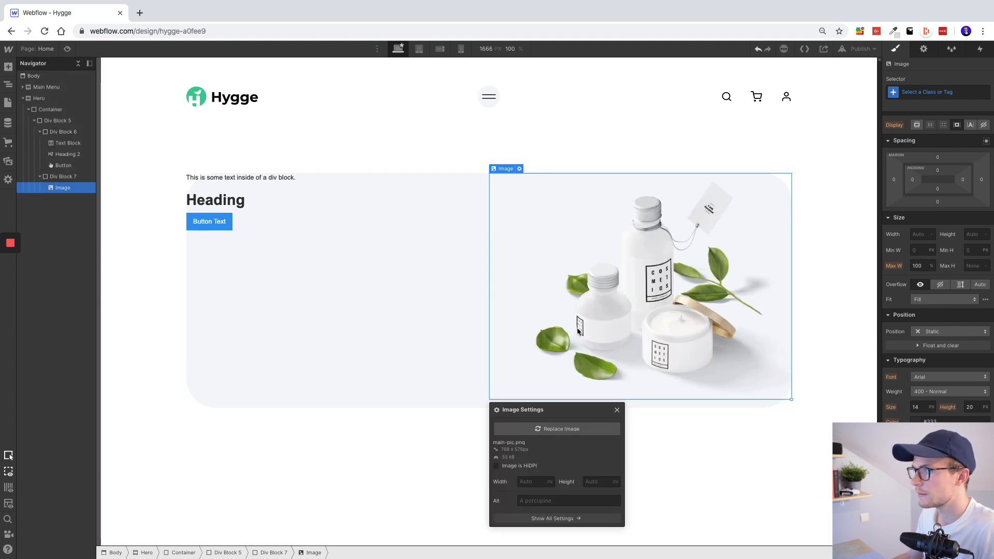
click(795, 464)
- Try a height of 100% on the product image, comparing with the reference banner, and clear the value again
click(666, 308)
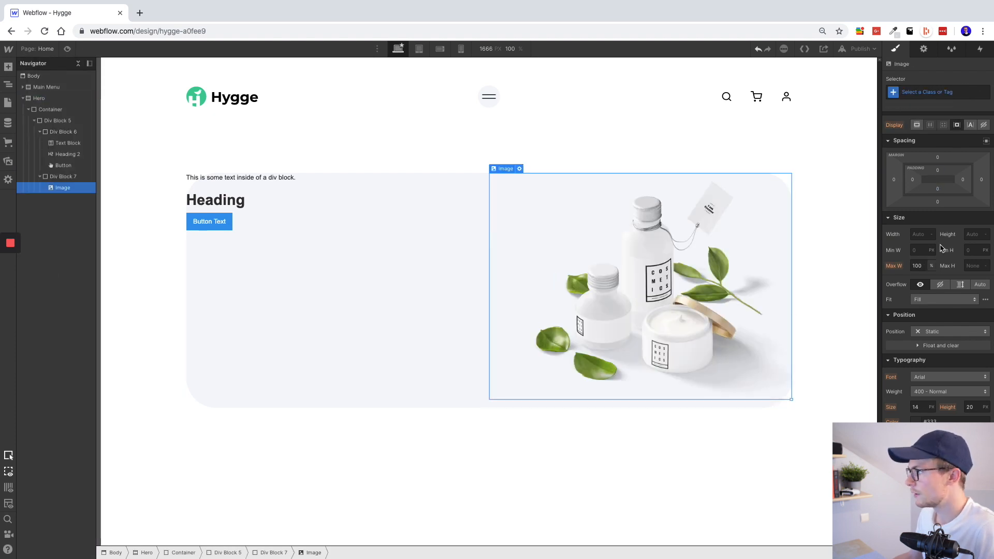
key(ctrl+Left)
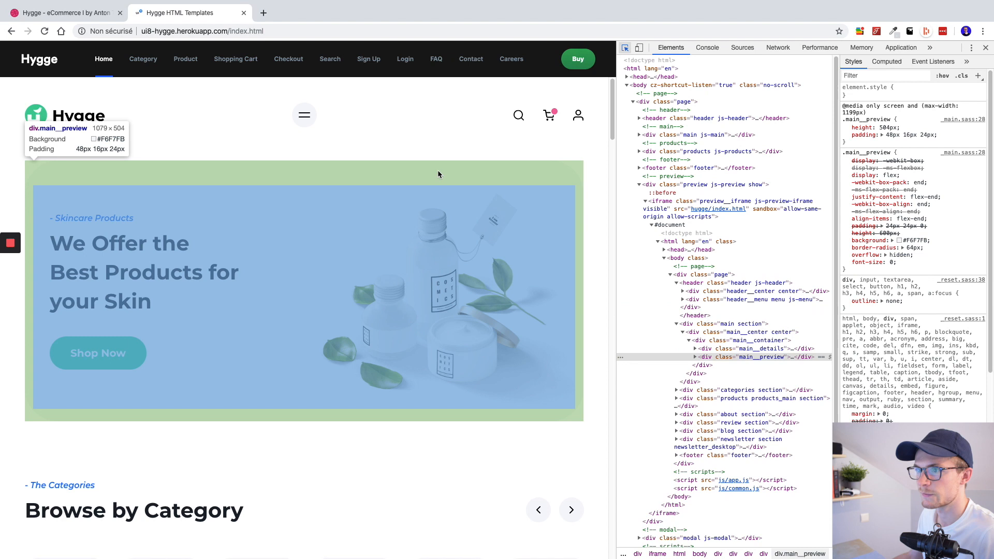
key(ctrl+Right)
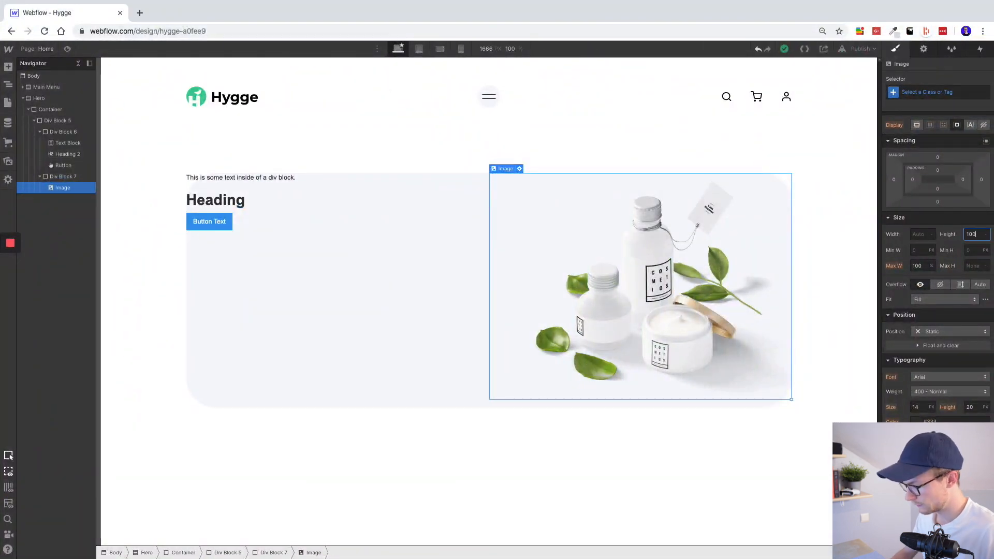
text(100%)
key(Return)
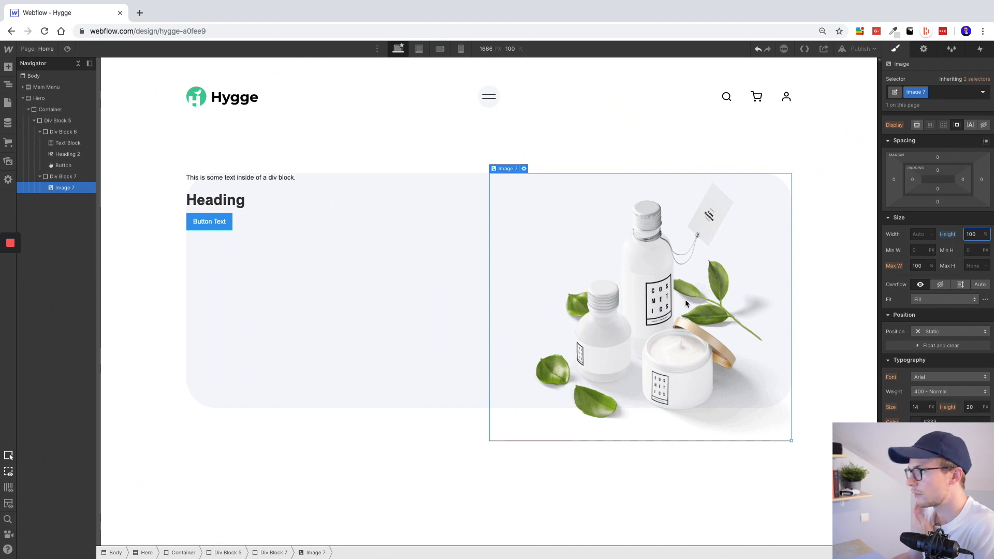
click(946, 234)
click(931, 249)
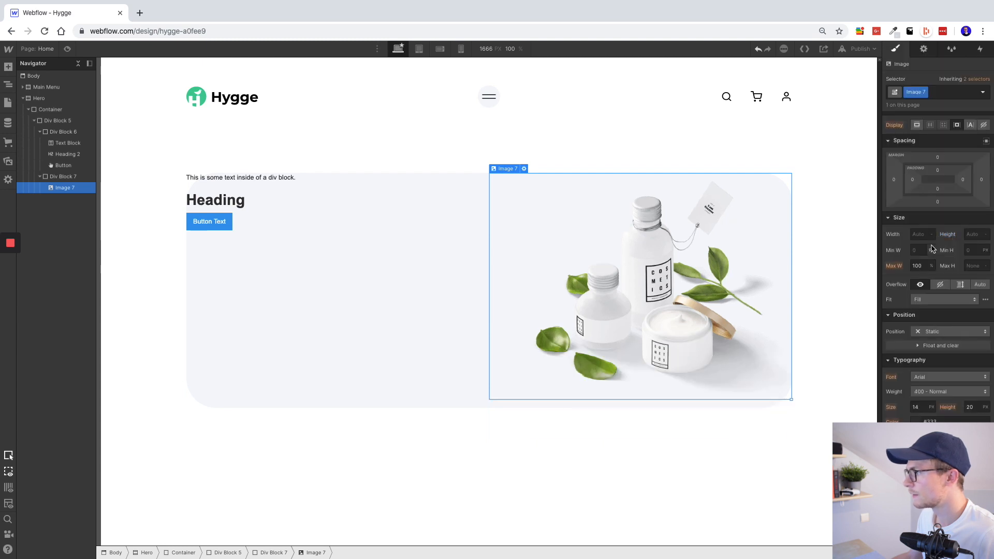
- Make the outer hero banner div block a flex container with 60 px top padding and 40 px bottom padding
click(66, 120)
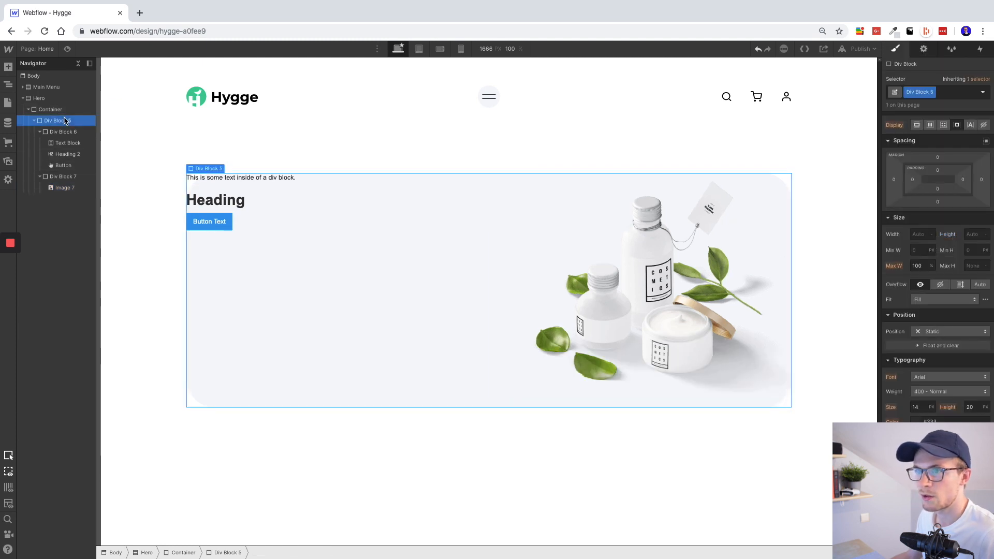
click(929, 125)
click(938, 237)
click(898, 280)
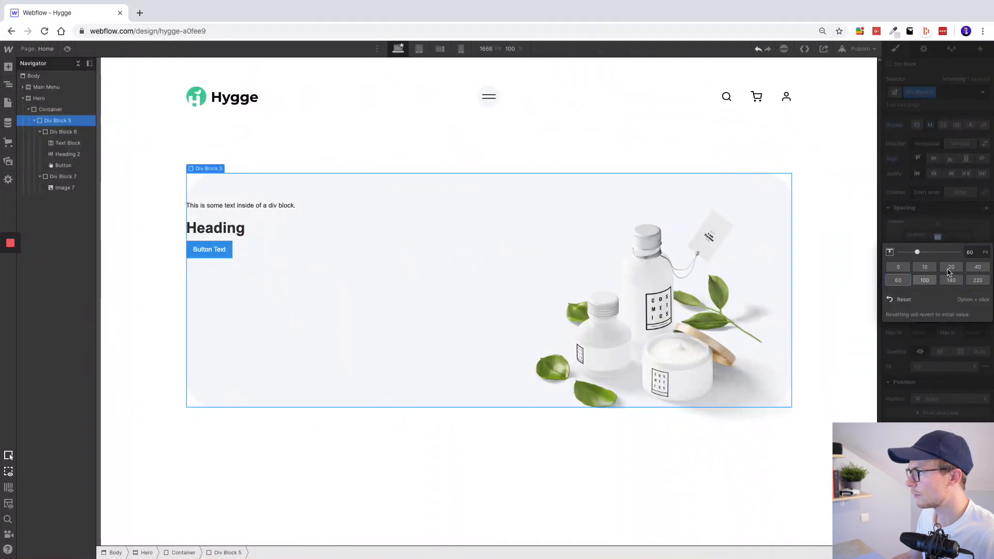
key(Return)
click(937, 258)
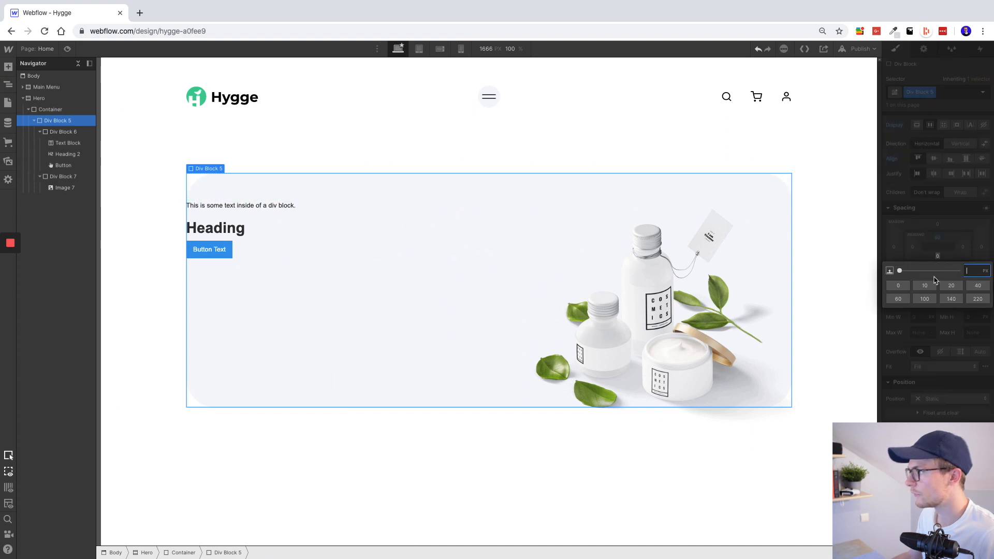
click(977, 286)
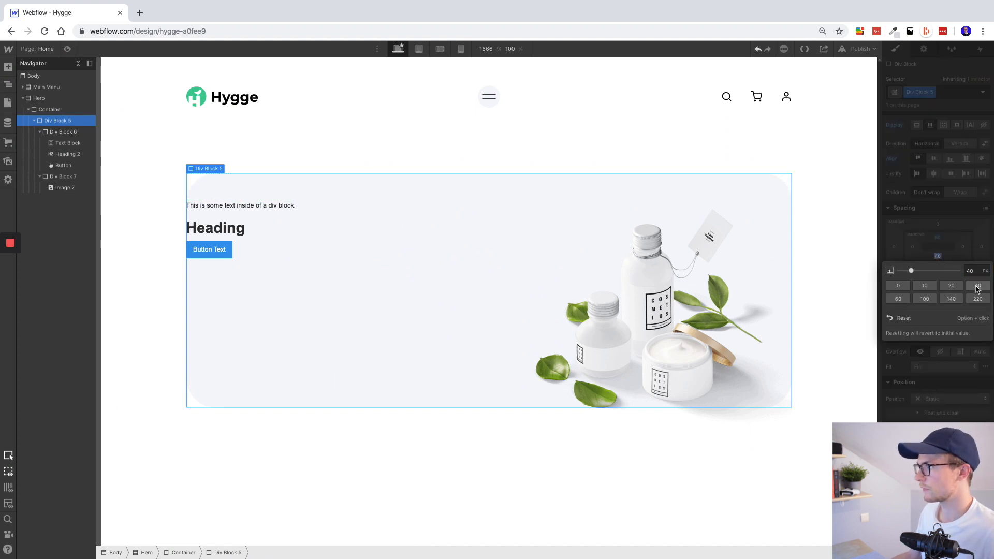
- Check the product image's size on the reference page and set the banner image's height to 430 px
click(631, 304)
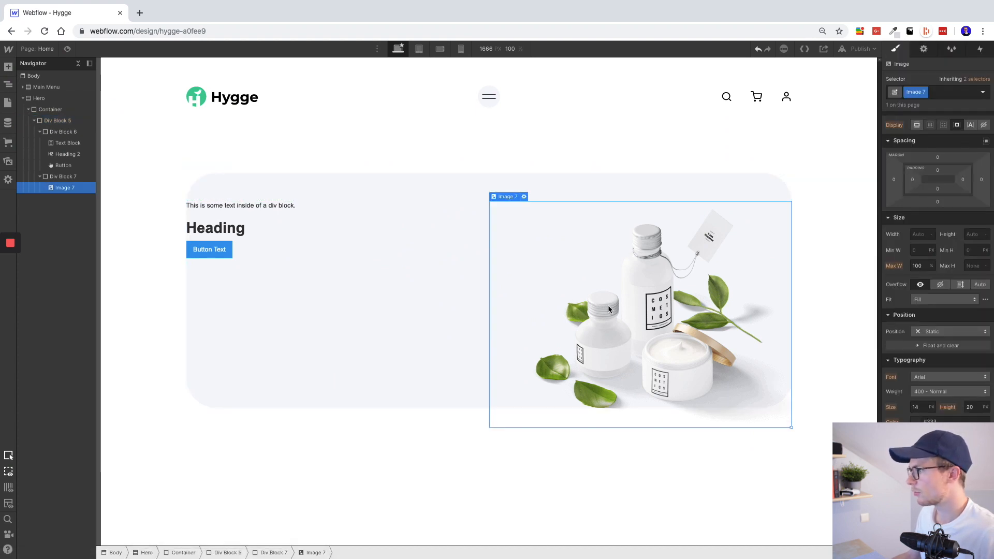
key(super+grave)
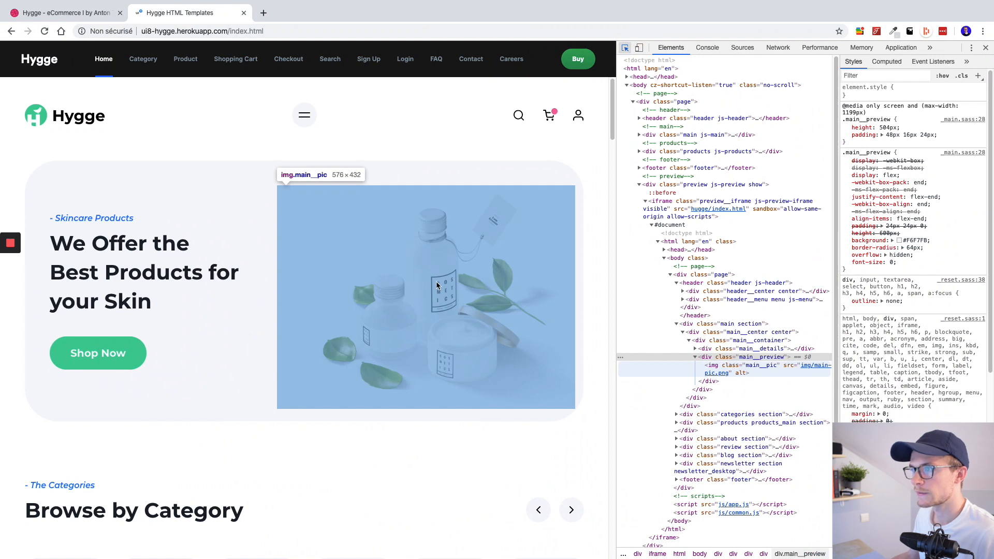
key(super+grave)
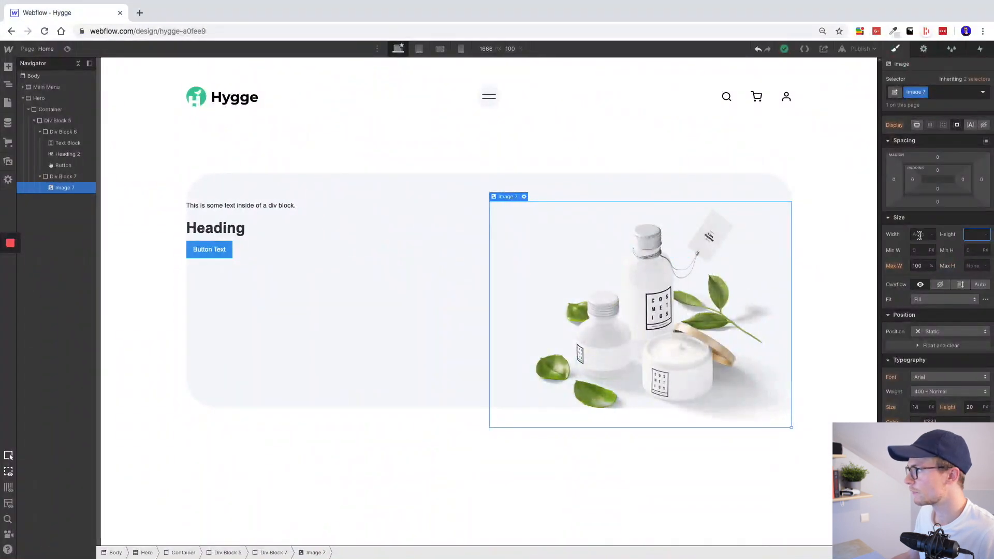
key(Return)
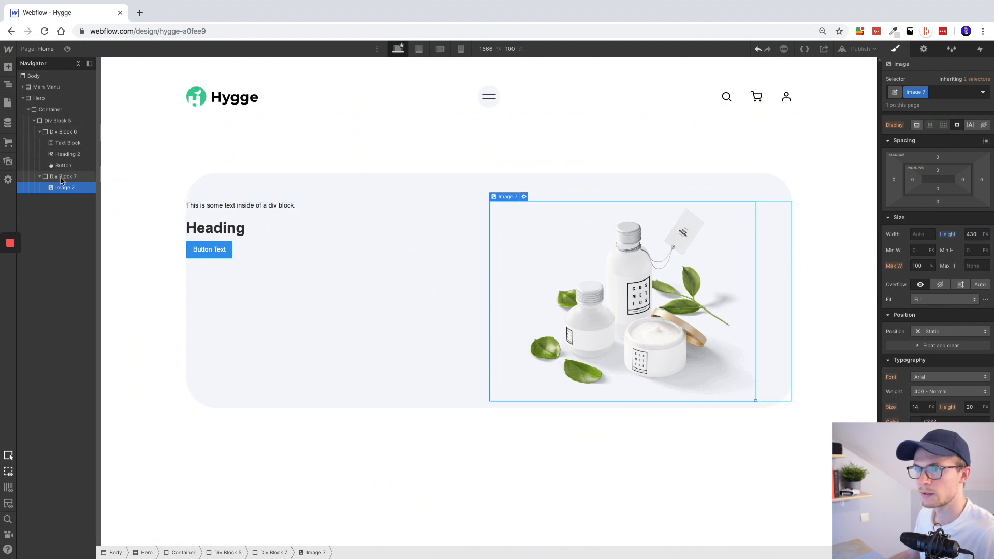
- Make the div block holding the product image a horizontal flex container with its content justified to the end
key(super+grave)
key(super+grave)
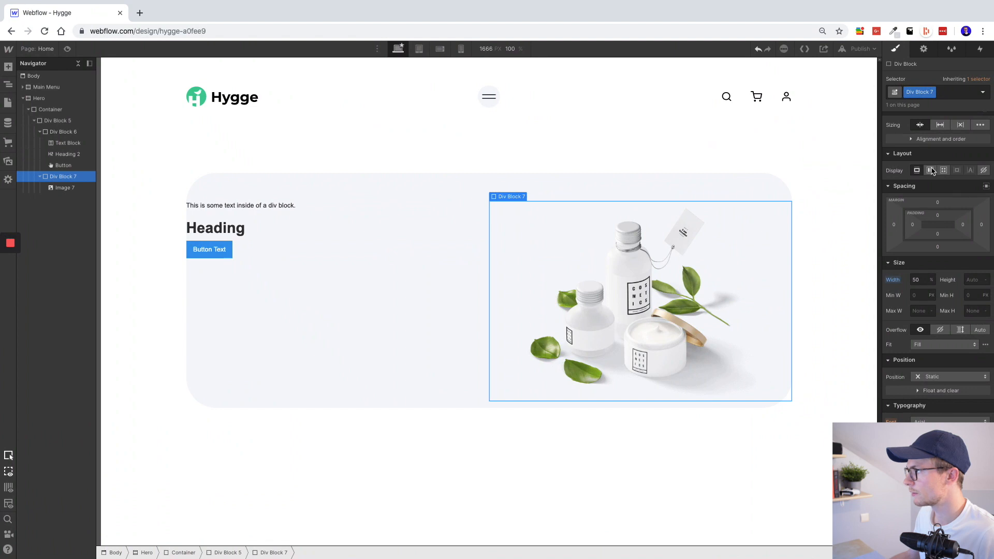
click(930, 170)
click(933, 220)
click(951, 218)
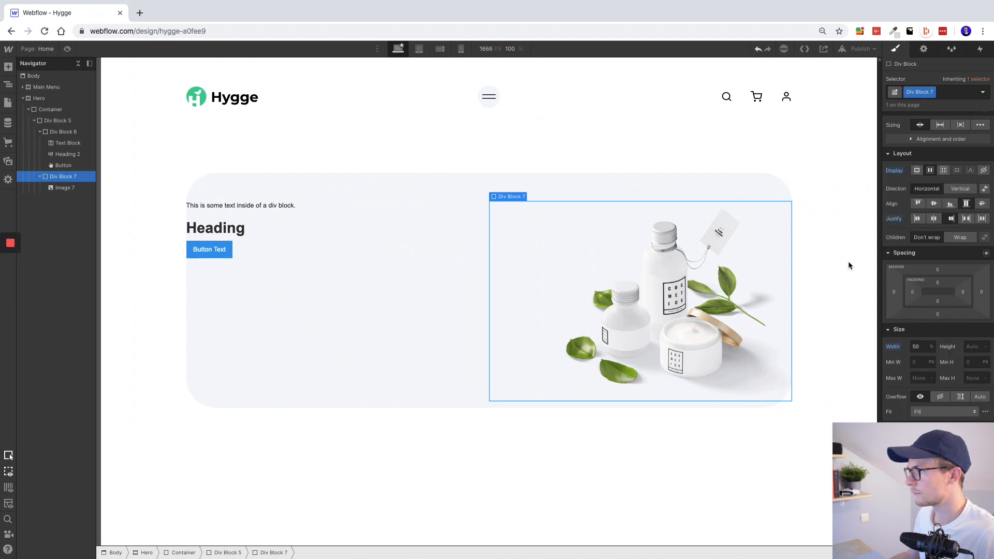
- Compare the banner with the reference page and give the outer hero div block 20 px of right padding
key(ctrl+Left)
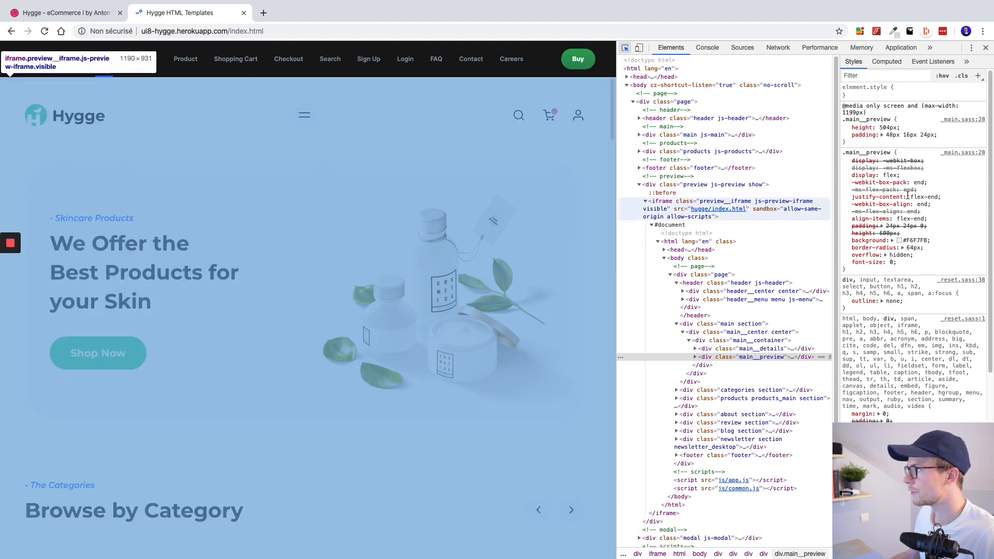
key(ctrl+Right)
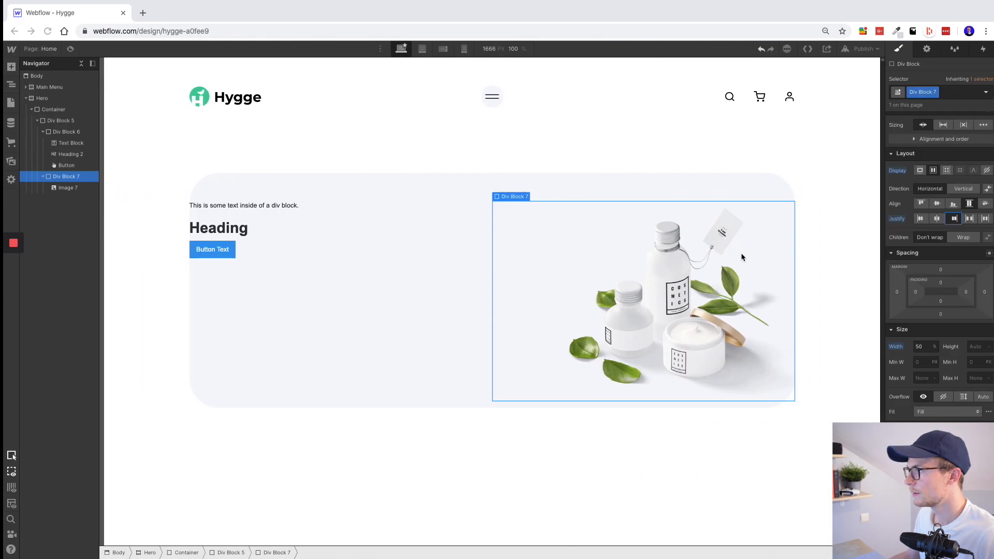
click(735, 186)
click(963, 247)
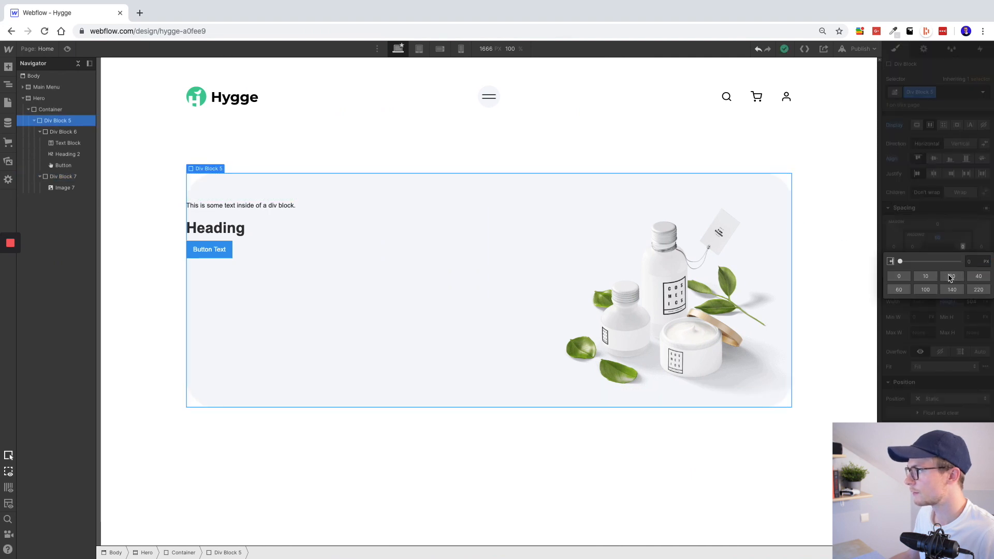
click(951, 276)
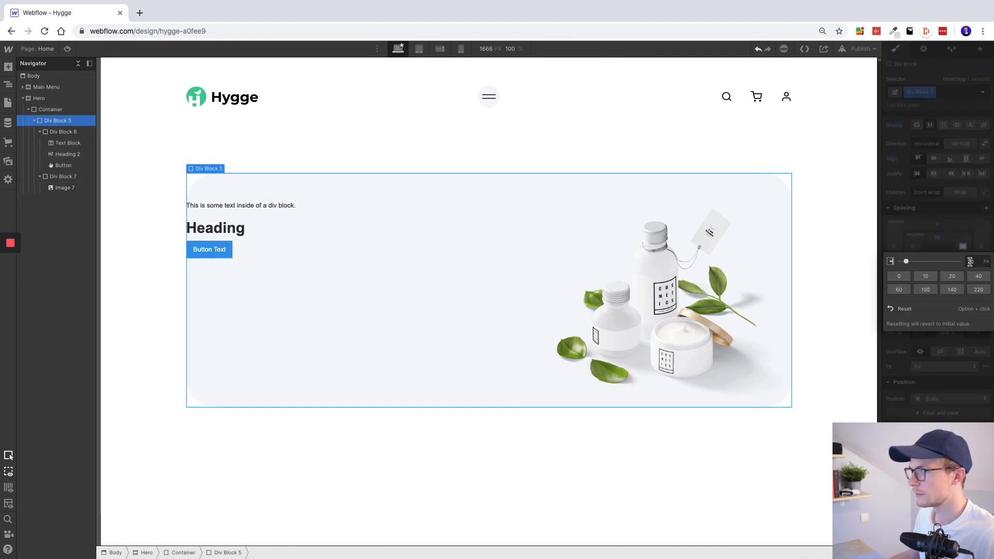
- Check the reference banner's inner spacing and set the outer hero div block's left padding to 60 px
key(ctrl+Left)
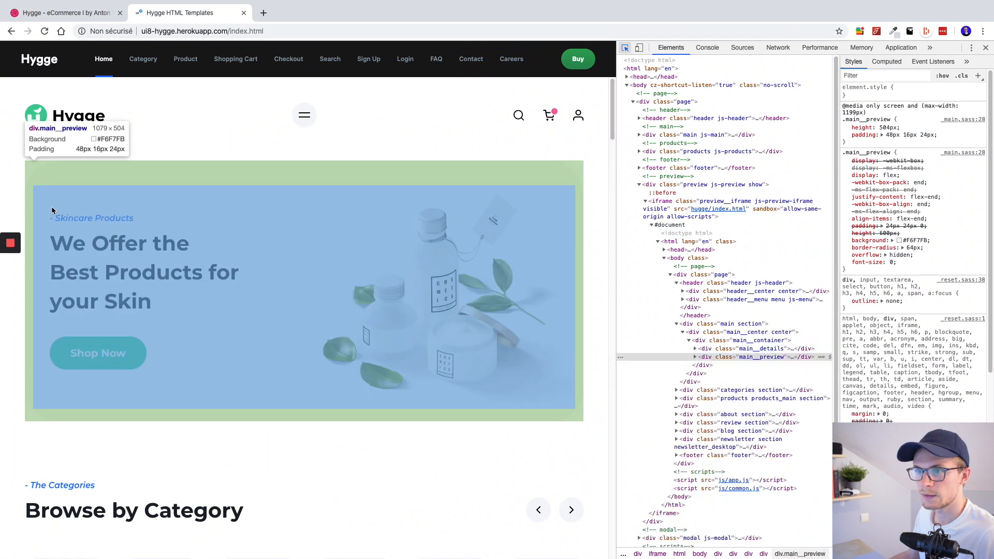
key(ctrl+Right)
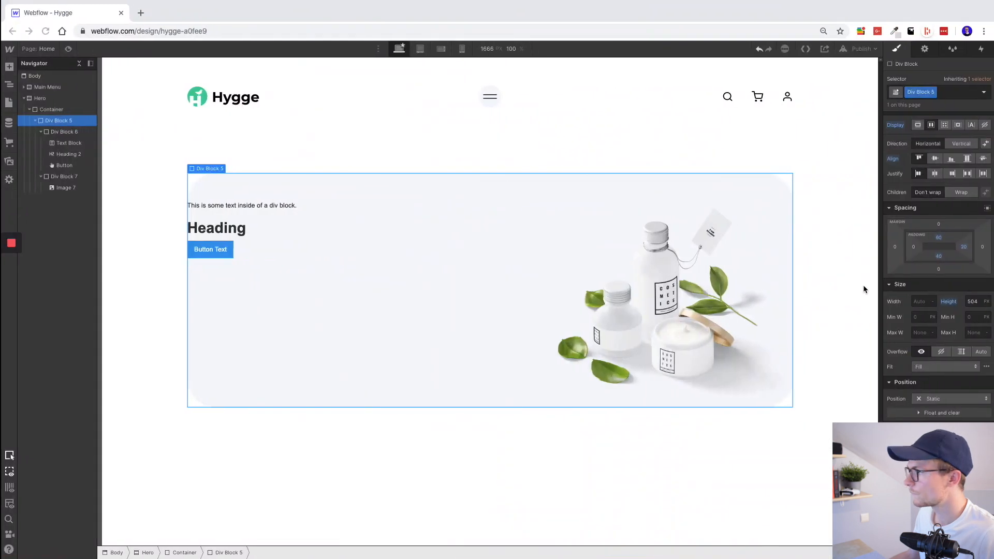
click(912, 247)
click(977, 276)
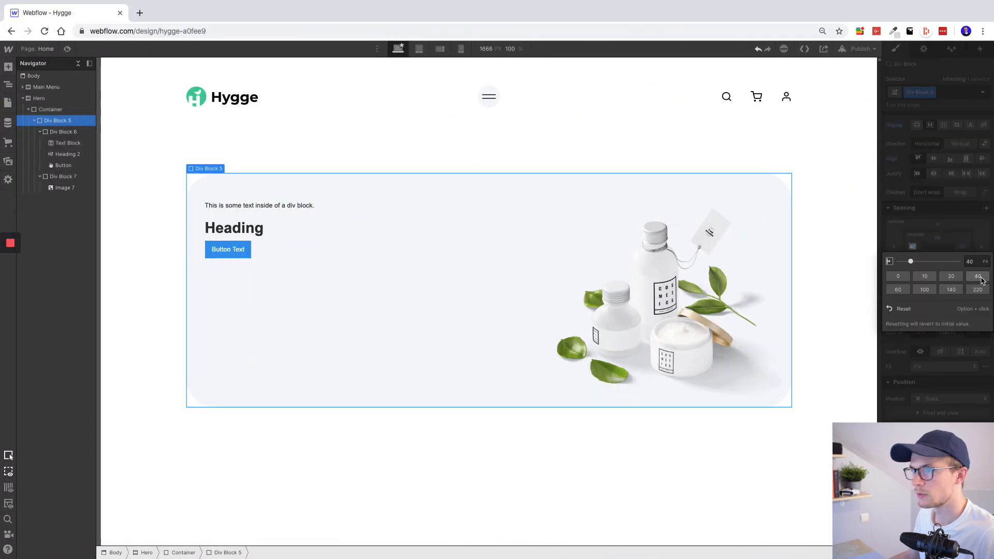
click(898, 289)
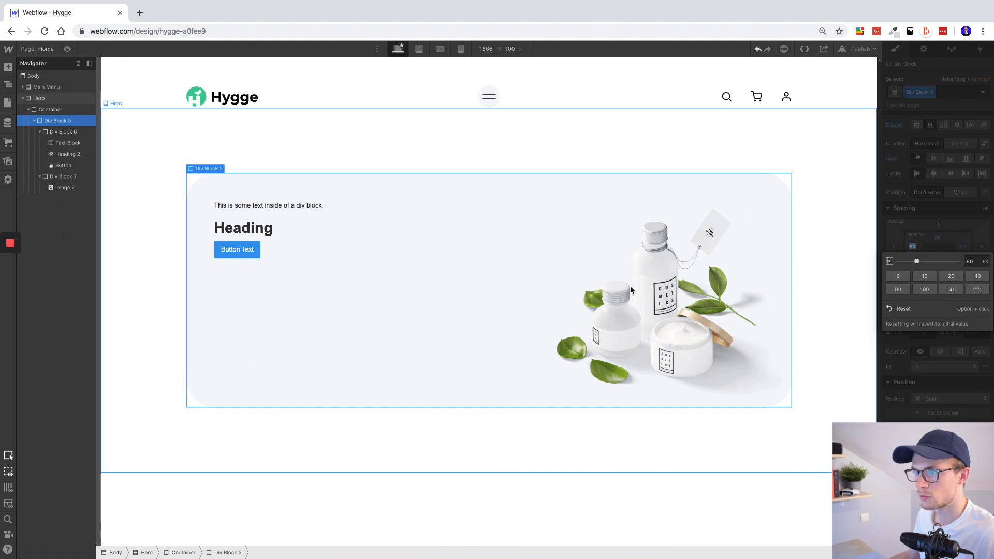
- Close the reference page's developer tools and copy its "- Skincare Products" label over the hero text block's placeholder text
key(ctrl+Left)
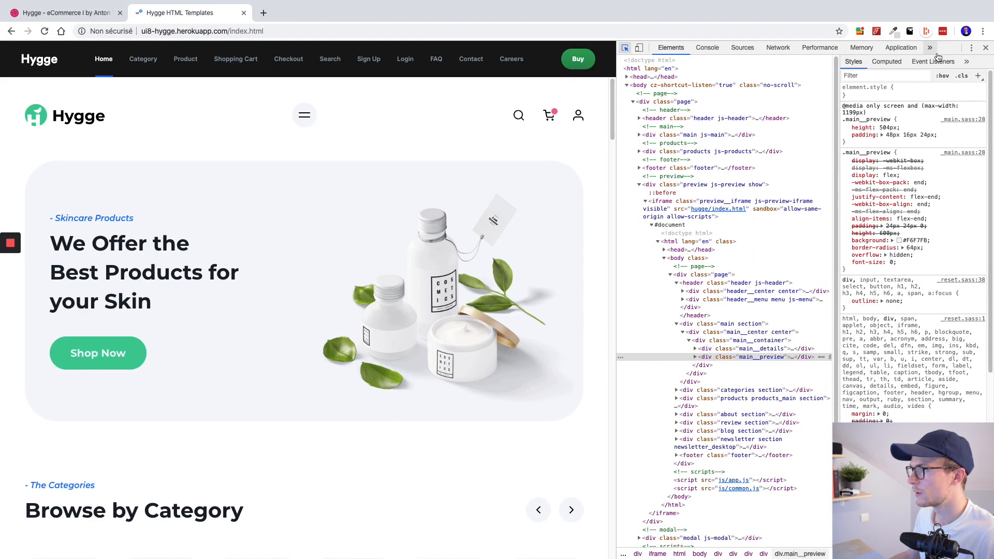
click(987, 48)
key(ctrl+Right)
key(ctrl+Left)
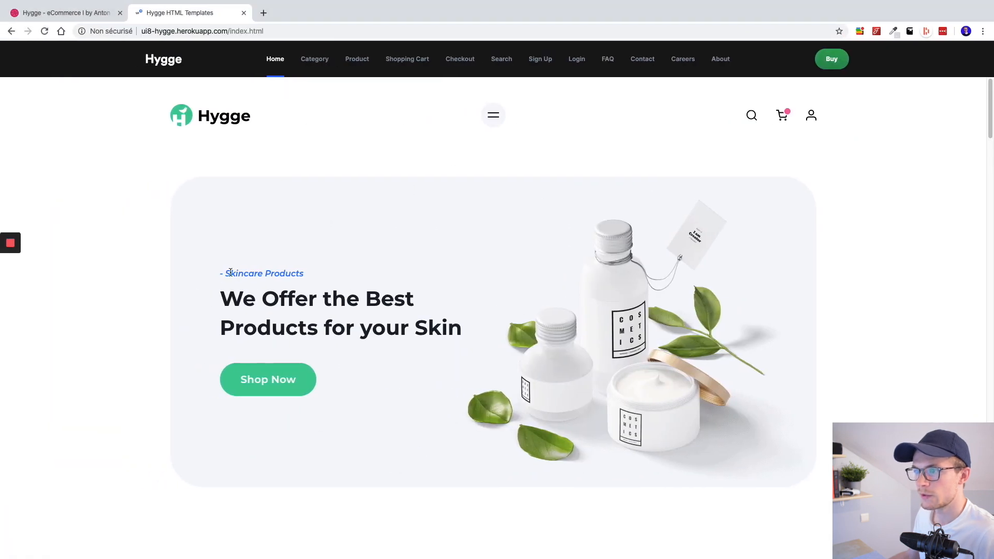
triple_click(230, 272)
key(ctrl+c)
key(ctrl+Right)
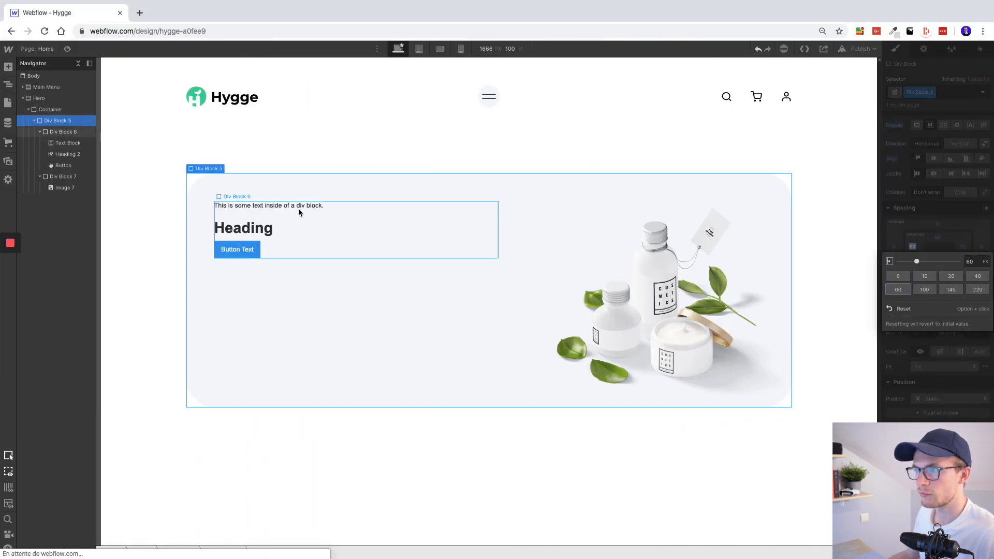
click(298, 208)
double_click(298, 208)
key(ctrl+v)
click(319, 228)
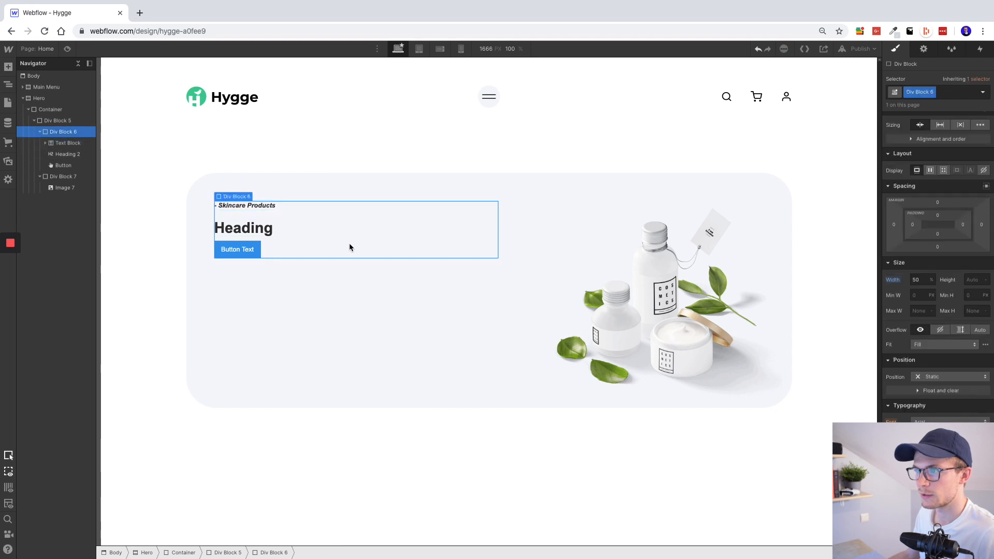
- Replace the hero heading's text with "We Offer the Best Products for your Skin" copied from the reference page, without the "Shop Now" link
key(ctrl+Left)
drag(221, 295, 492, 315)
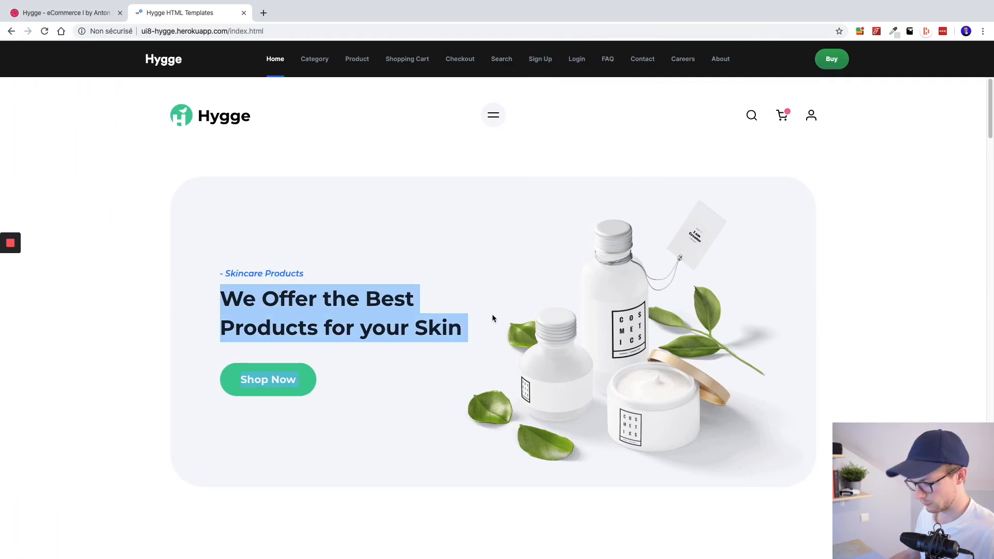
key(ctrl+c)
key(ctrl+Right)
double_click(242, 226)
key(ctrl+v)
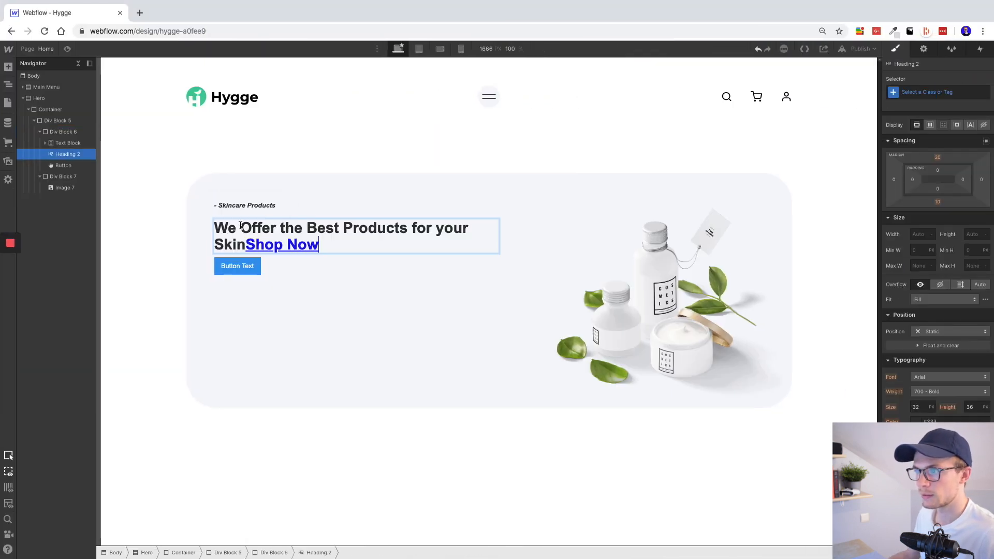
drag(334, 251, 246, 246)
key(BackSpace)
click(348, 320)
- Change the hero button's text to "Shop Now", matching the reference page
key(ctrl+Left)
key(ctrl+Right)
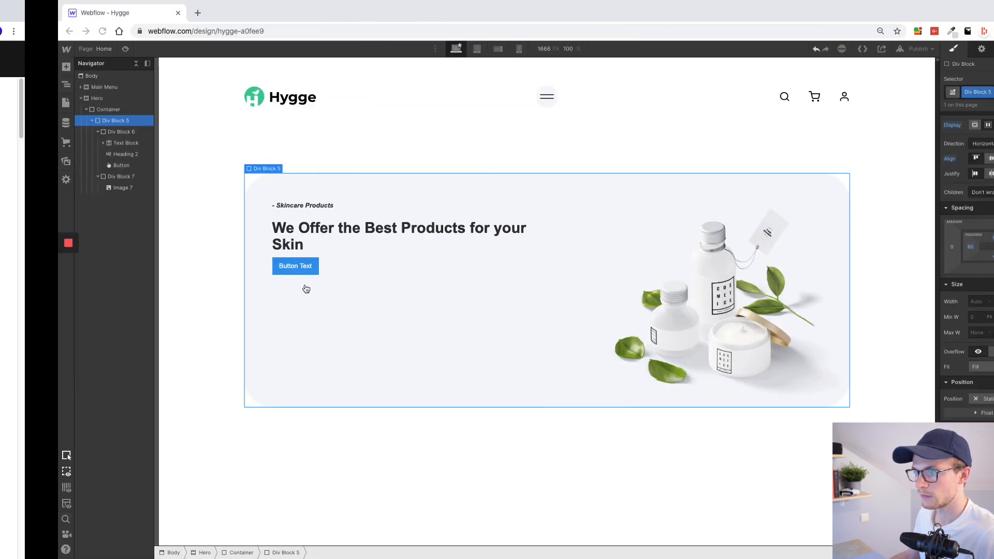
click(241, 270)
double_click(240, 268)
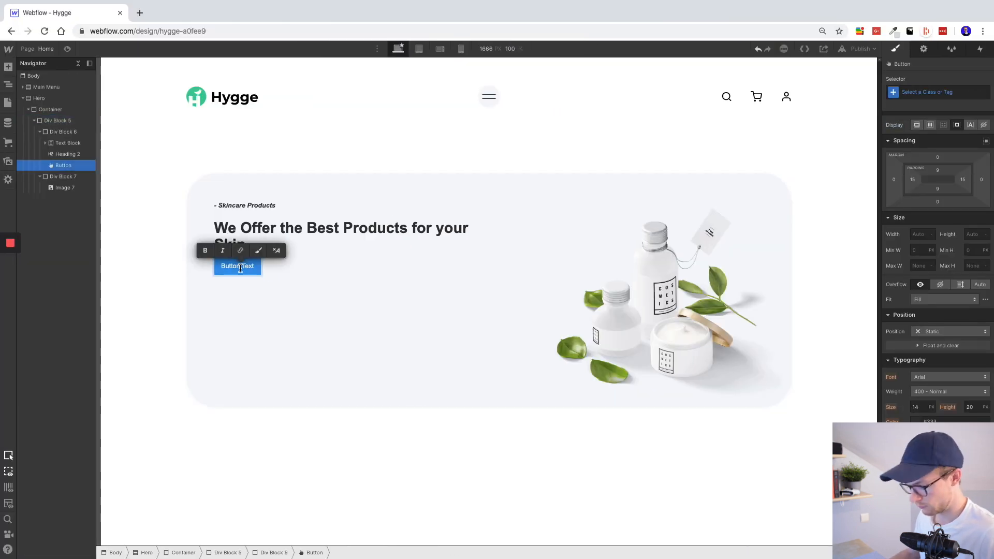
click(240, 267)
key(BackSpace)
key(BackSpace)
key(ctrl+a)
text(Shop)
text(Now)
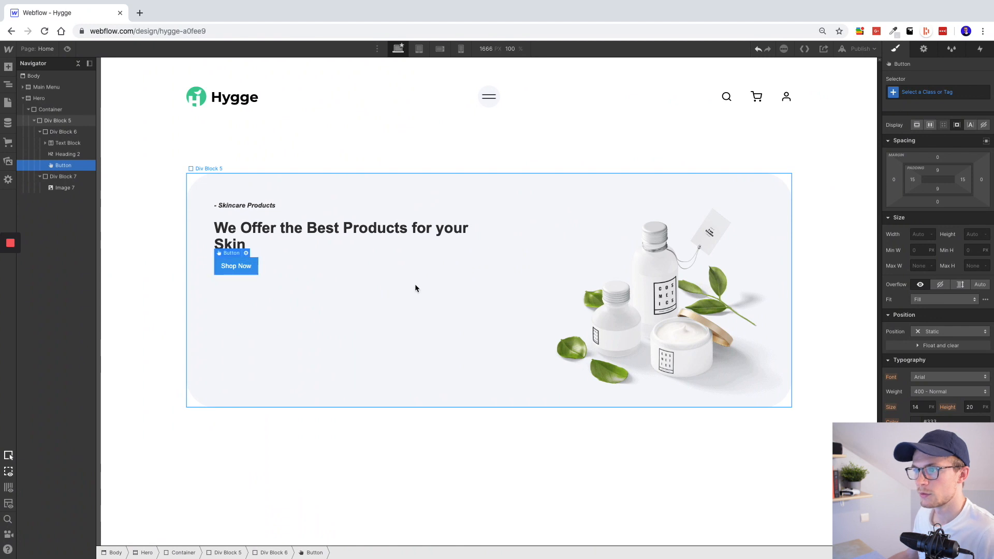
- Select the hero text block and inspect the styling of the "- Skincare Products" label on the reference page
click(366, 237)
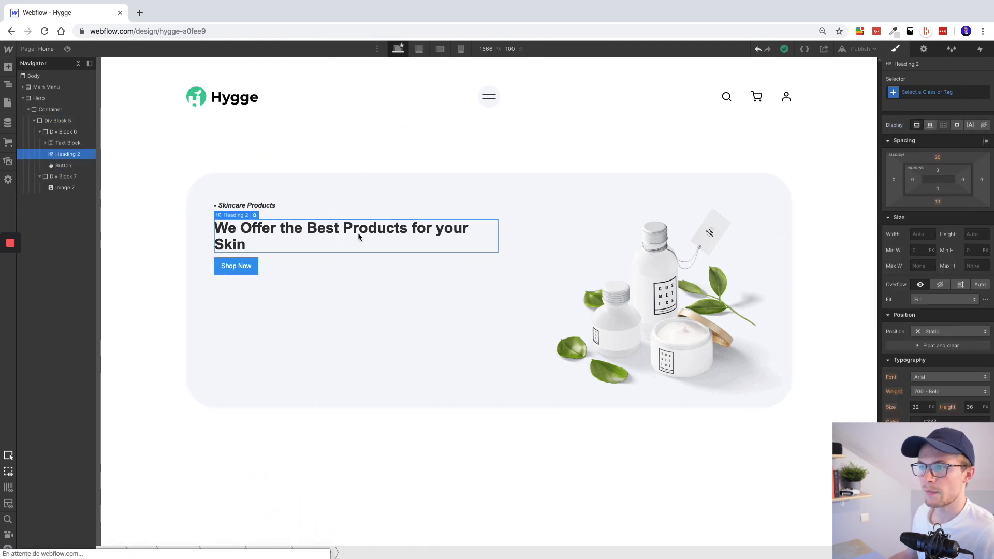
click(309, 205)
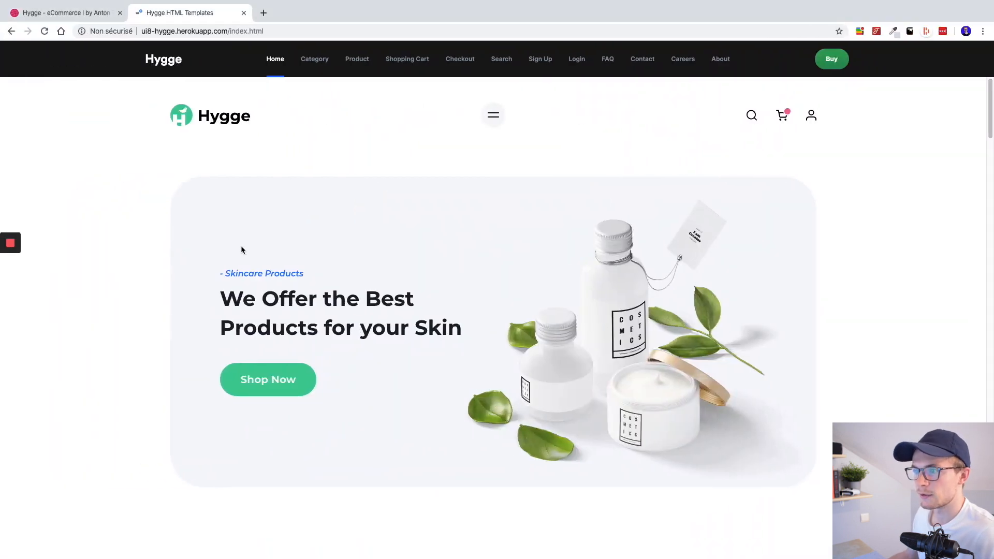
right_click(327, 218)
click(359, 407)
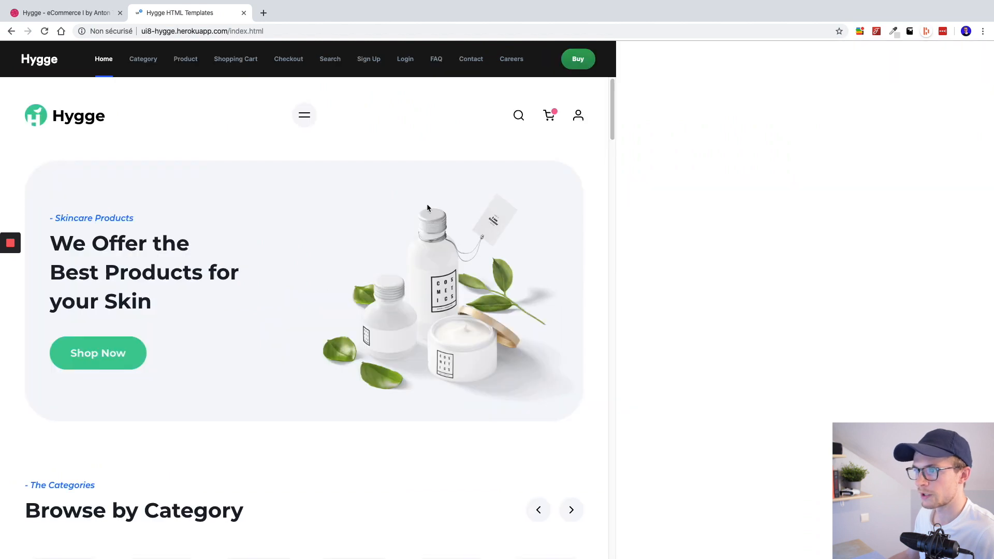
click(624, 48)
click(98, 220)
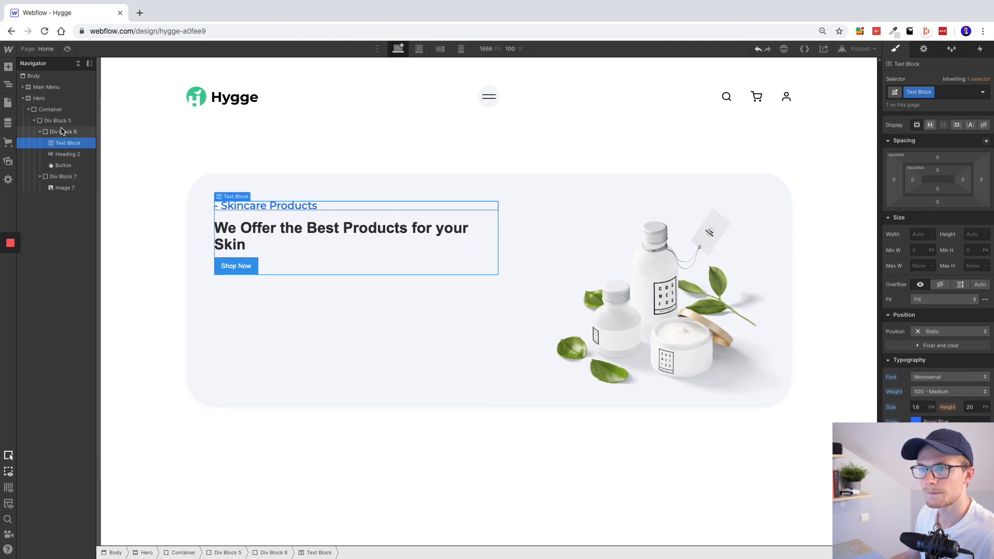
- Set the hero's text column (Div Block 6) to 100% height and a vertical flex layout, left-aligned and vertically centred
click(61, 132)
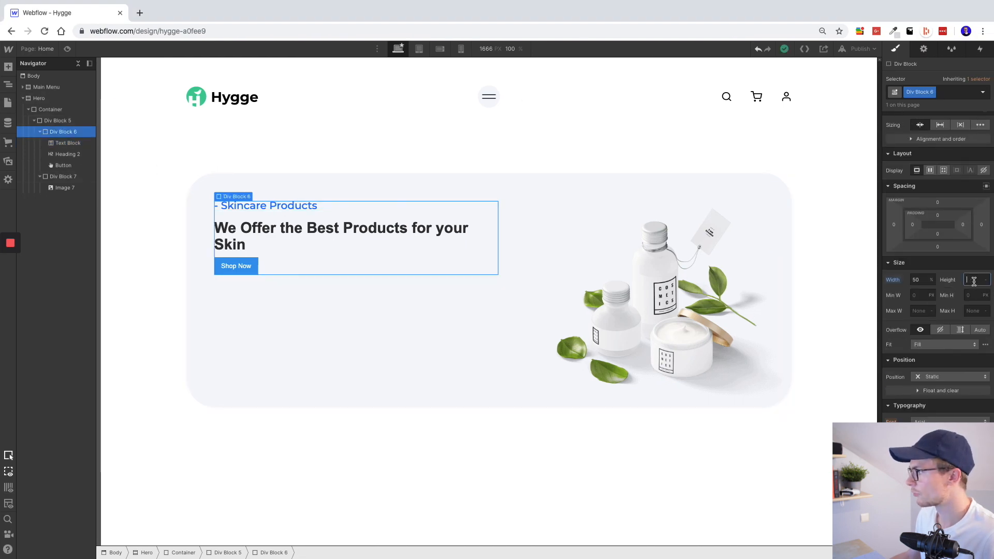
key(Return)
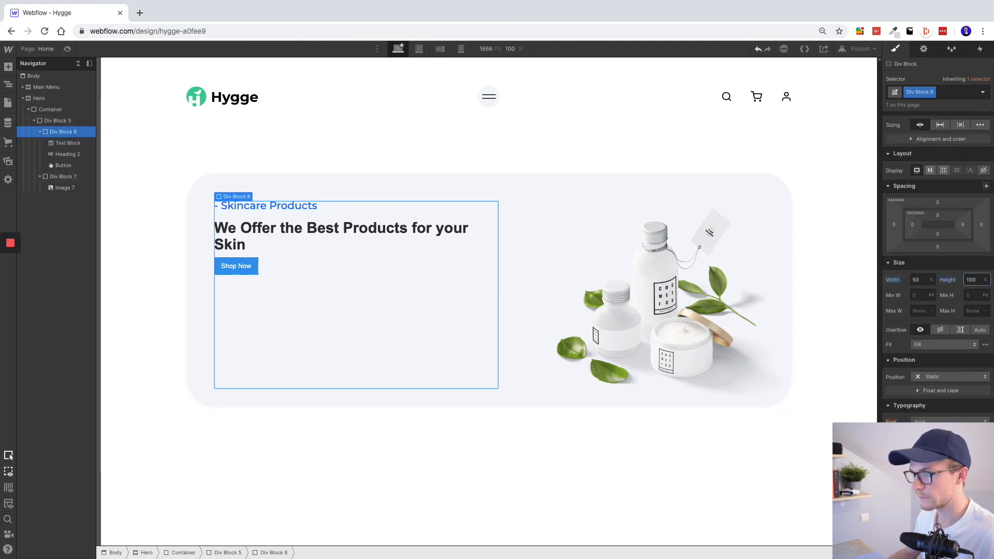
click(930, 171)
click(934, 204)
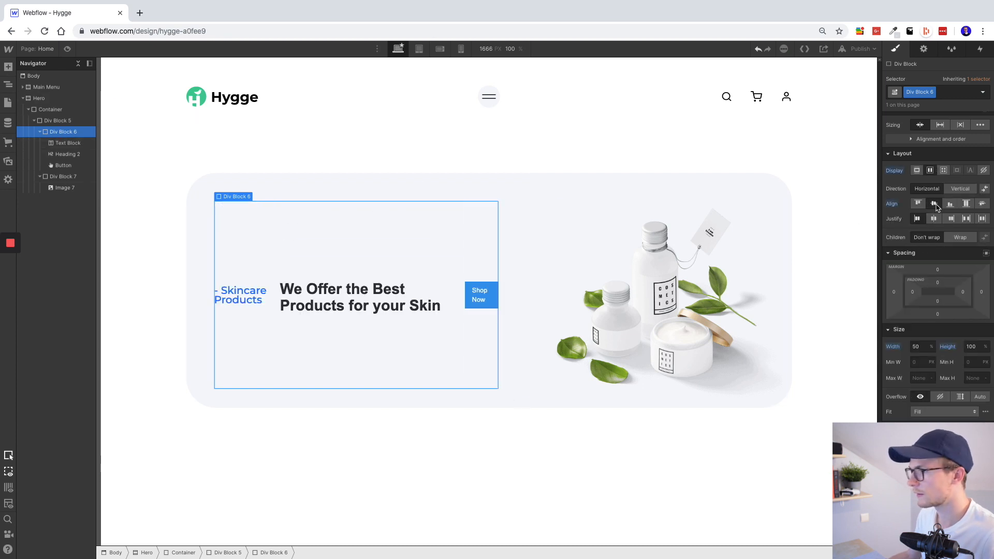
click(953, 196)
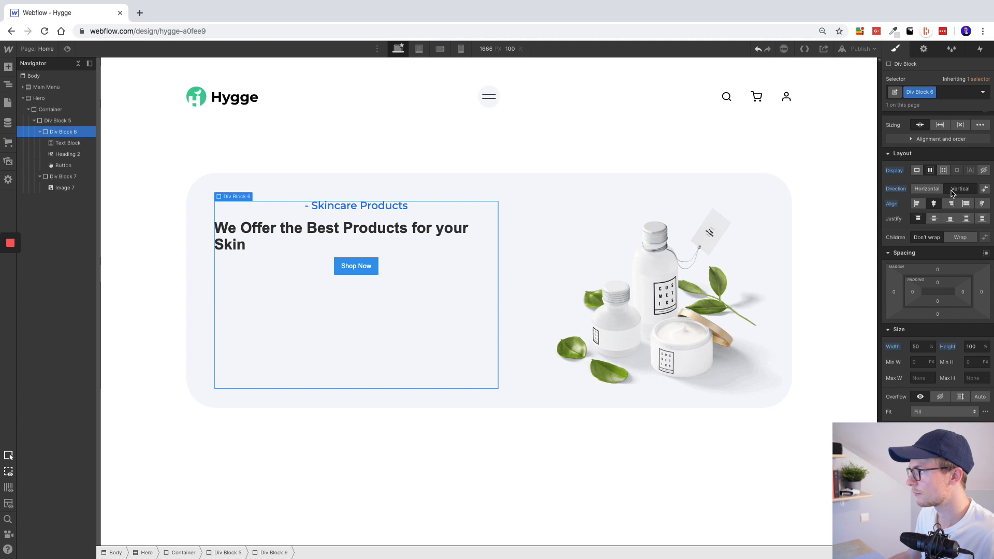
click(933, 219)
click(916, 205)
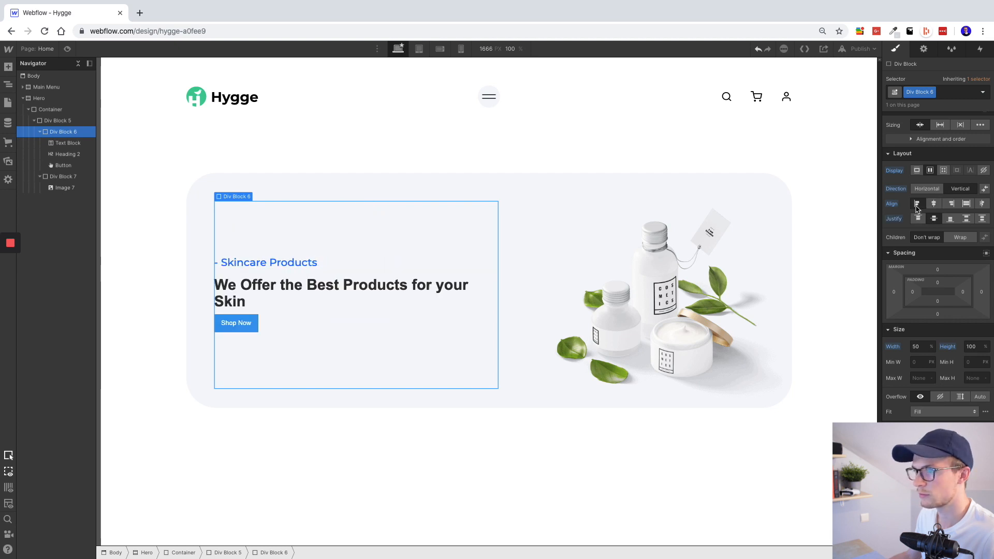
- Set the hero heading's font to Montserrat after comparing it with the reference page
click(286, 304)
key(ctrl+Left)
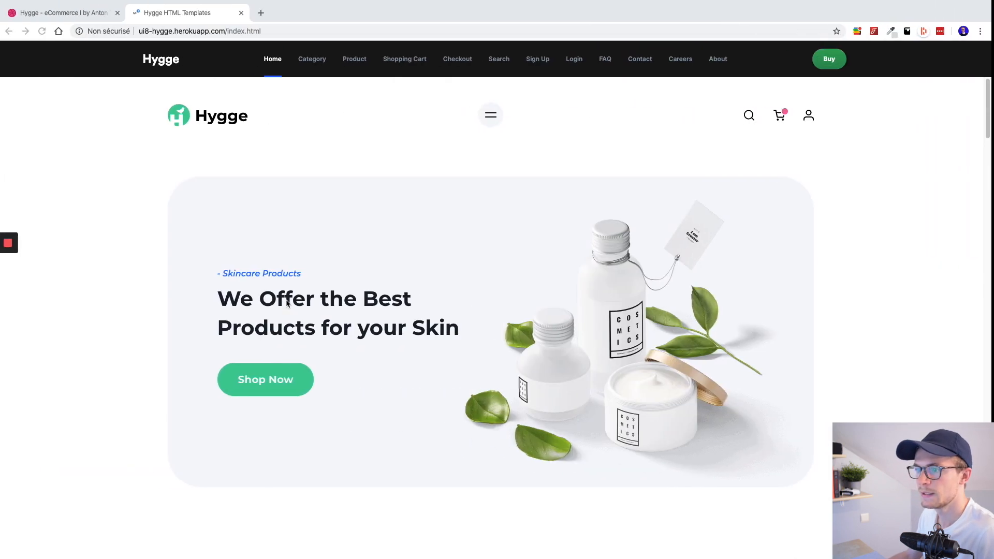
key(ctrl+Right)
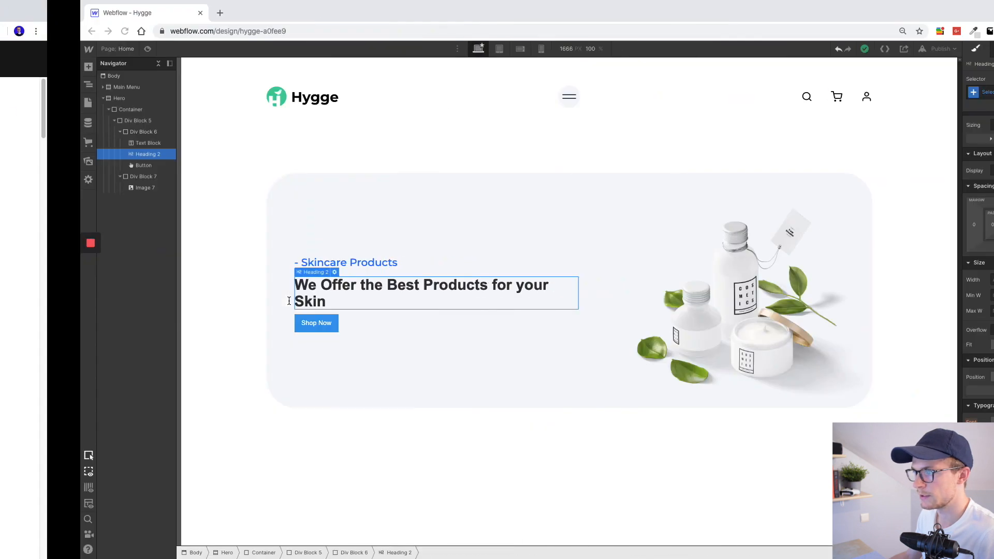
click(949, 421)
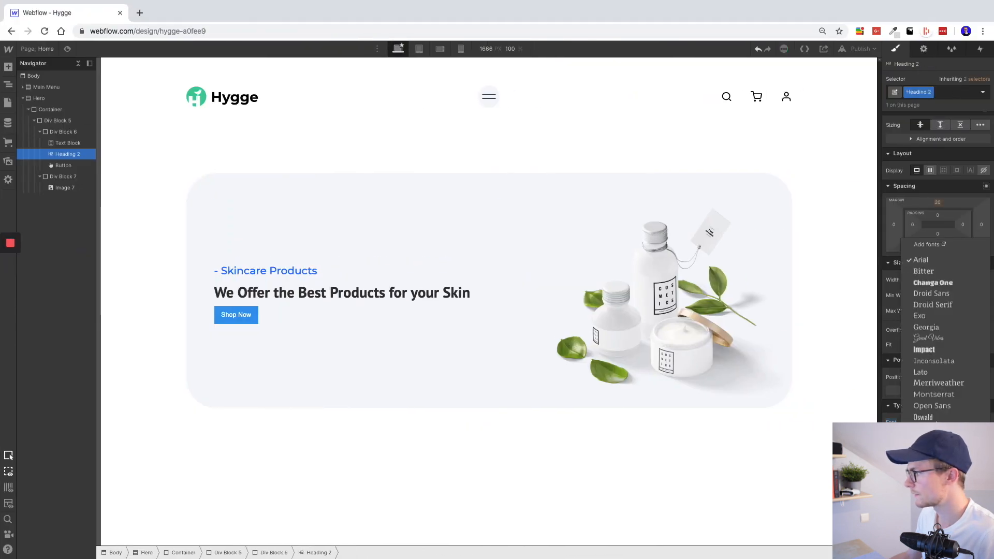
click(942, 394)
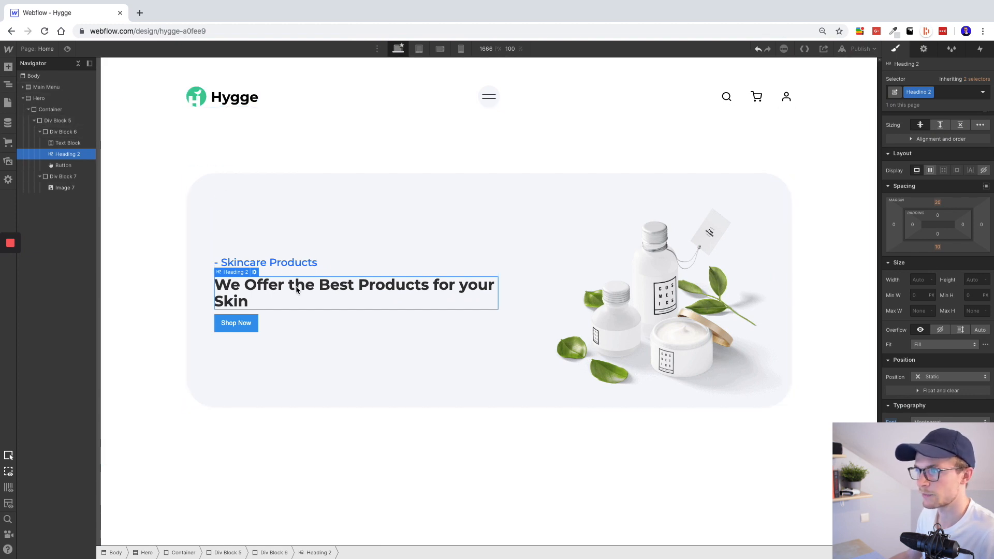
- Set the hero heading's font size to 3.5 em and its line height to 1.2 em, checking against the reference page
key(ctrl+Left)
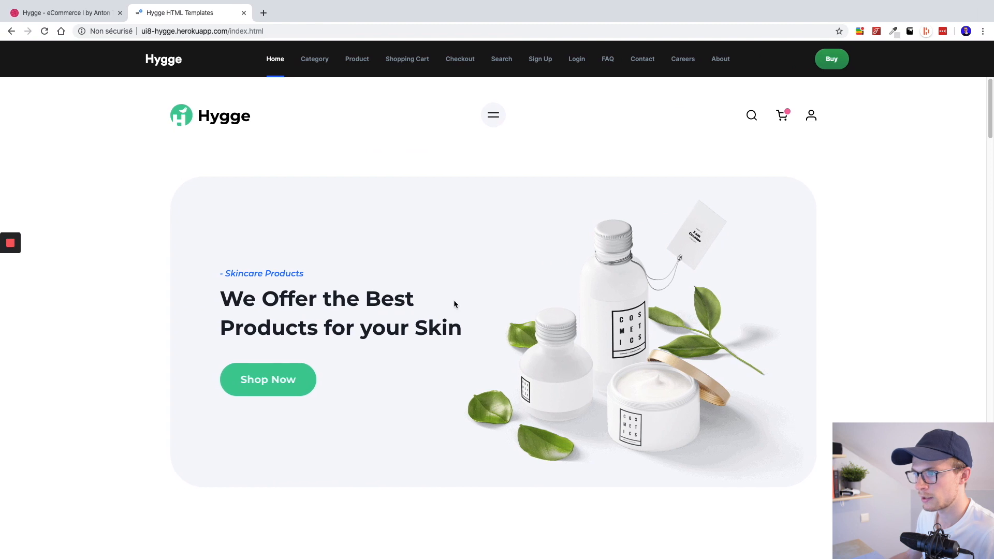
key(ctrl+Right)
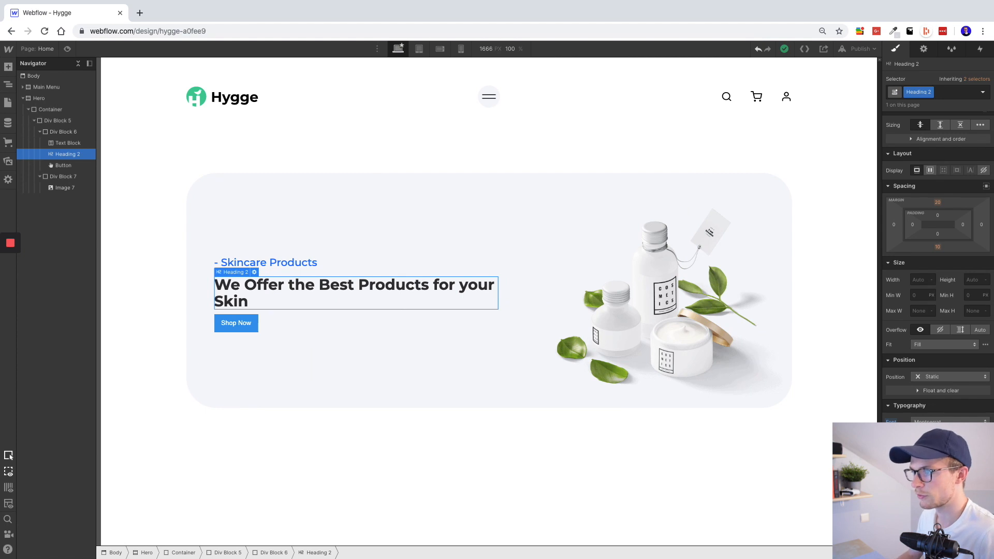
click(918, 452)
text(2)
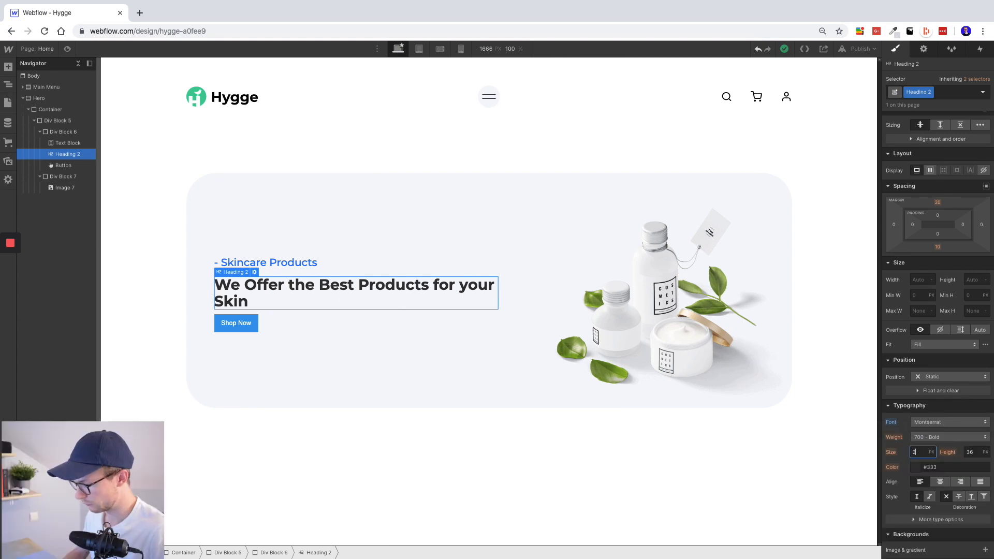
text(em)
key(Return)
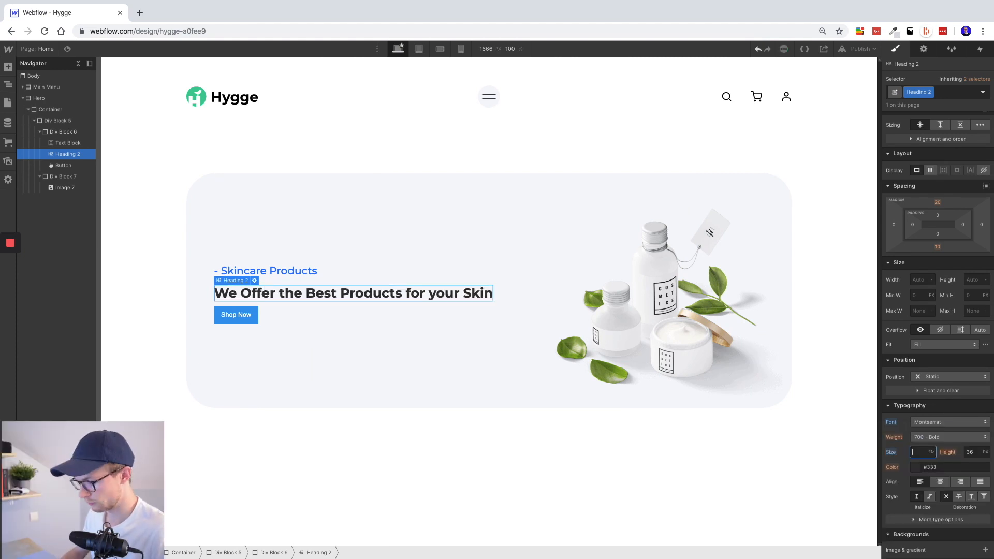
text(3)
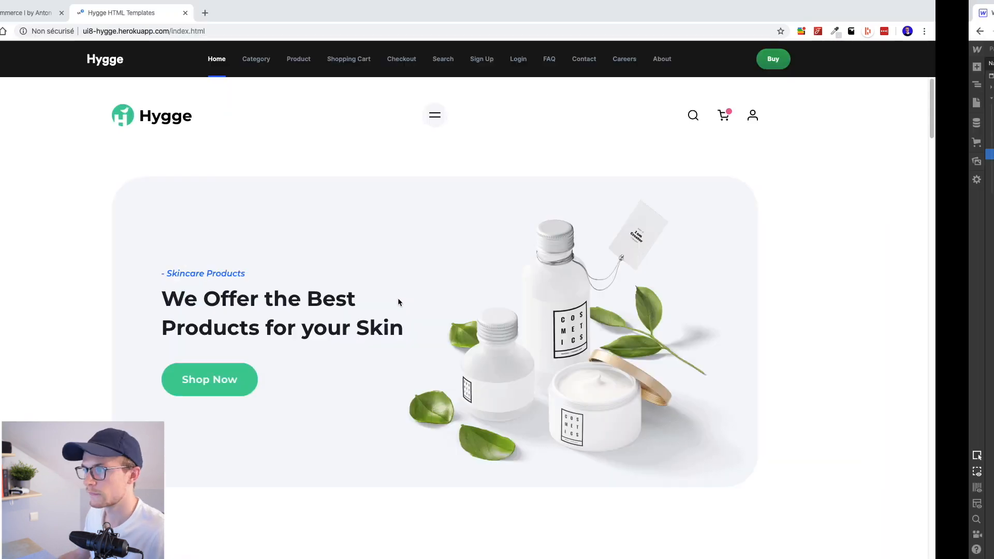
text(.5)
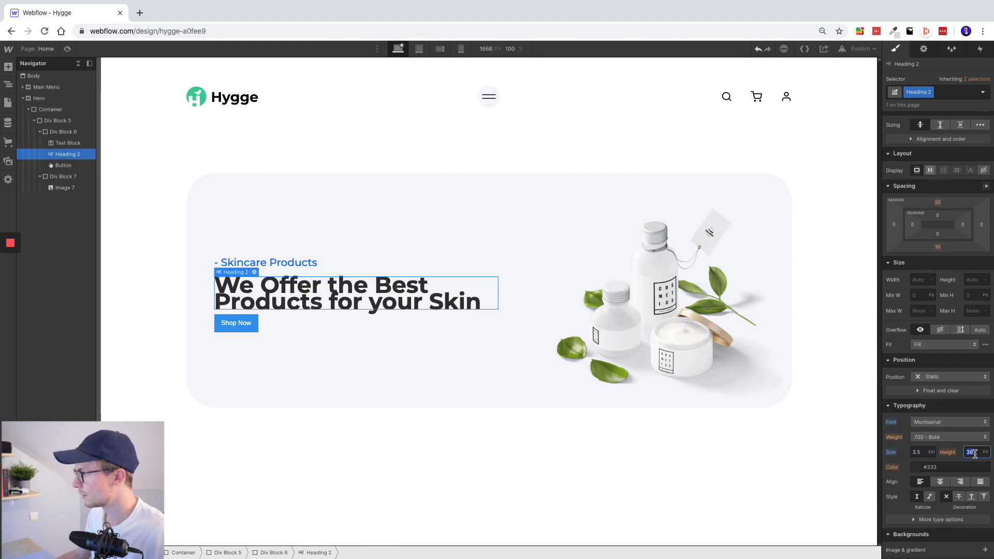
text(1.2em)
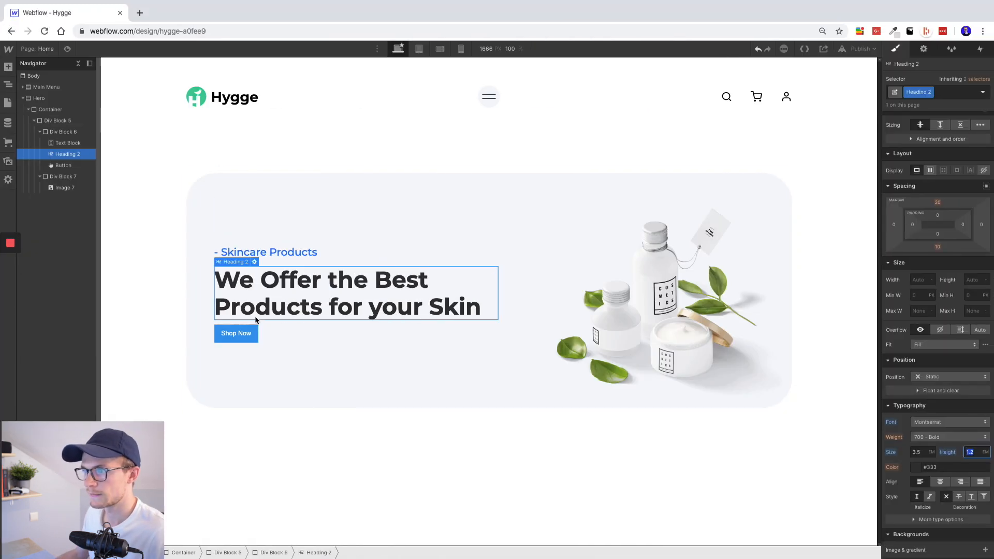
- Set the hero heading's top margin to 0 and bottom margin to 40 px, and add a bottom margin to the "- Skincare Products" label
click(937, 202)
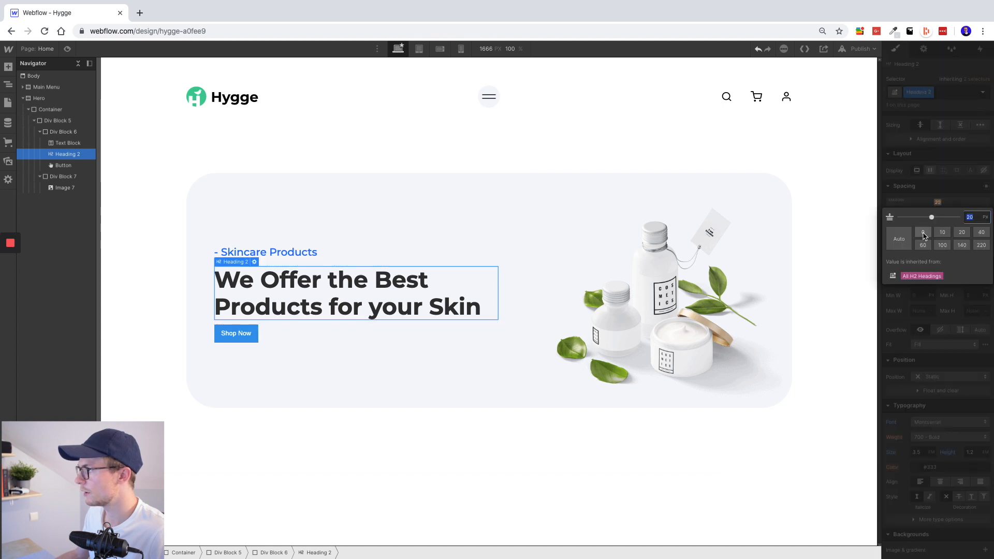
click(922, 232)
click(303, 256)
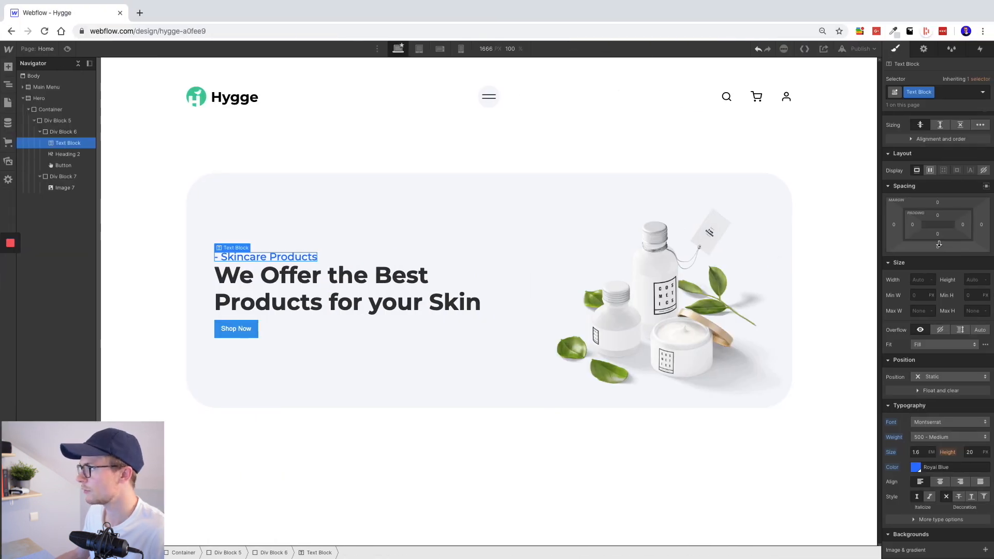
click(937, 246)
click(979, 277)
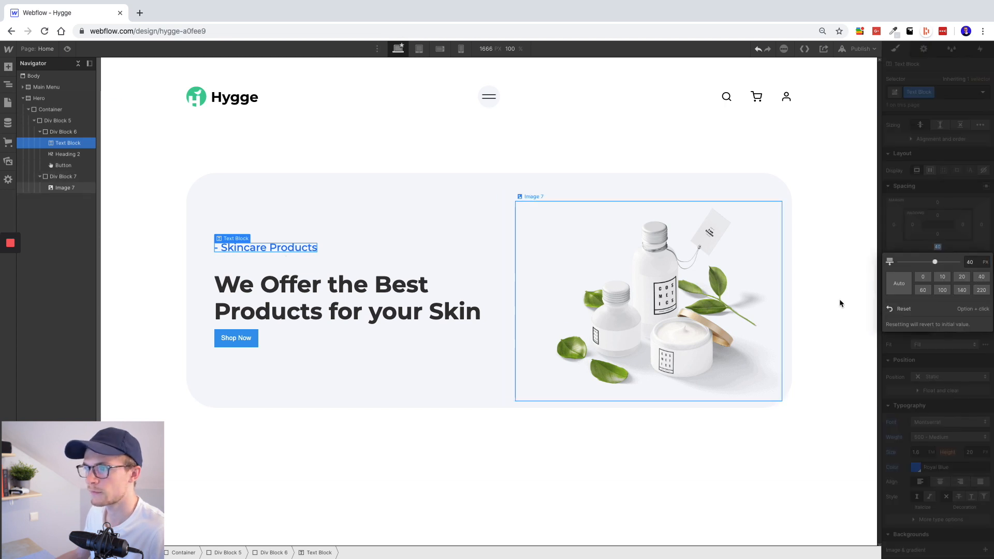
key(Return)
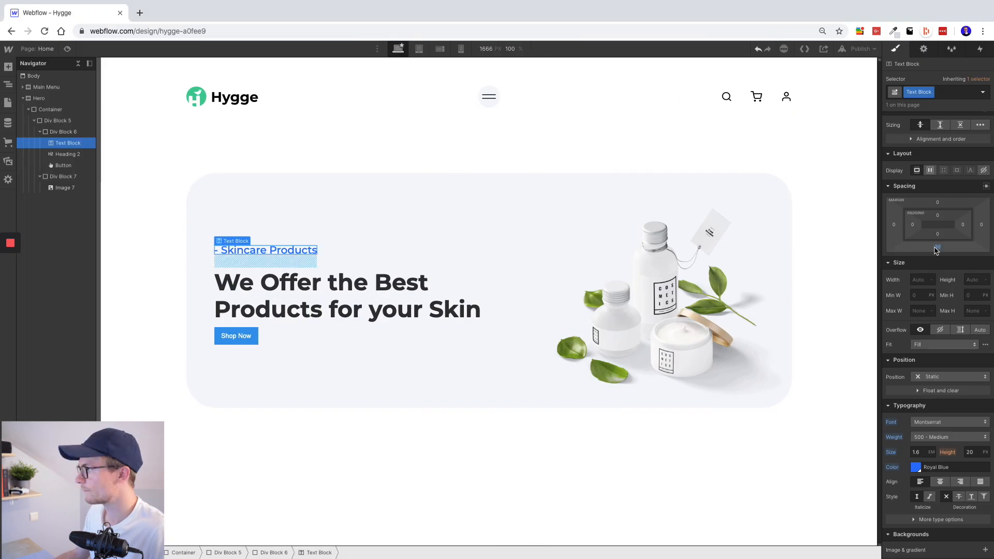
click(937, 246)
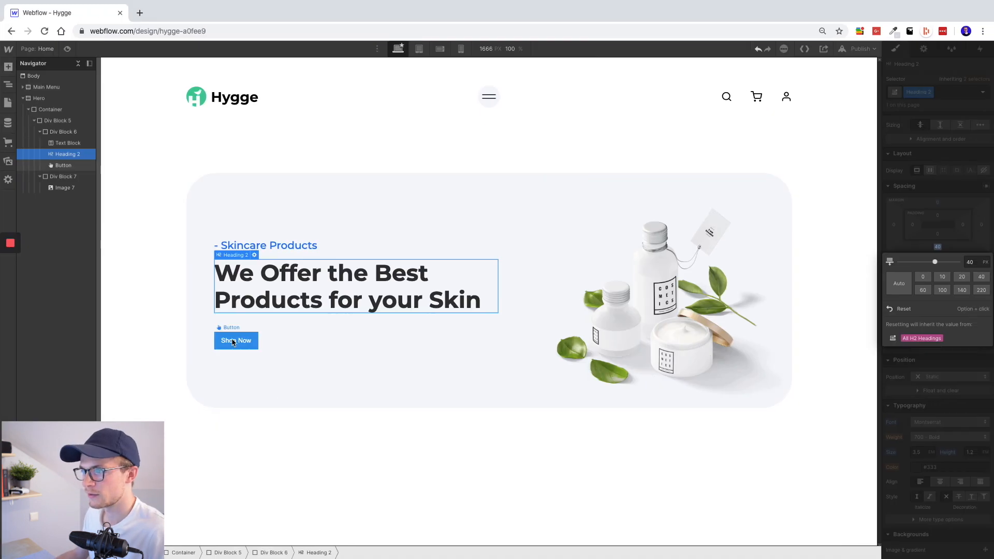
- Inspect the reference page and set the hero button's background colour to #00CC96
click(235, 340)
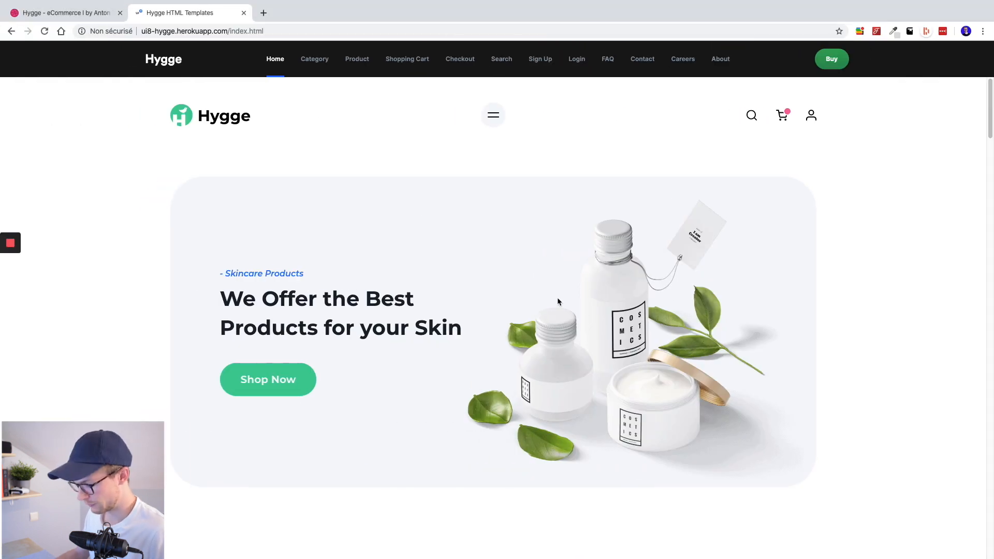
right_click(441, 277)
click(461, 464)
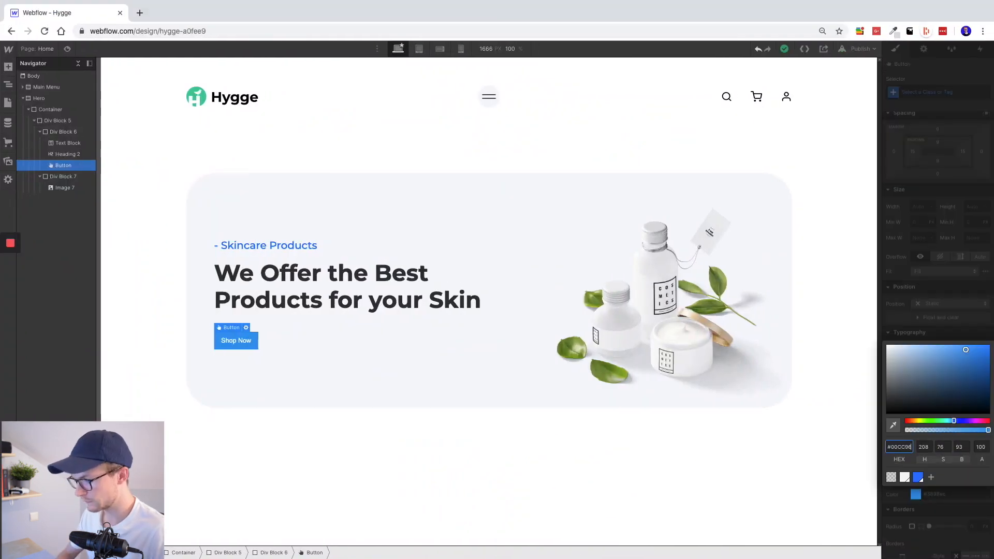
key(Return)
click(901, 311)
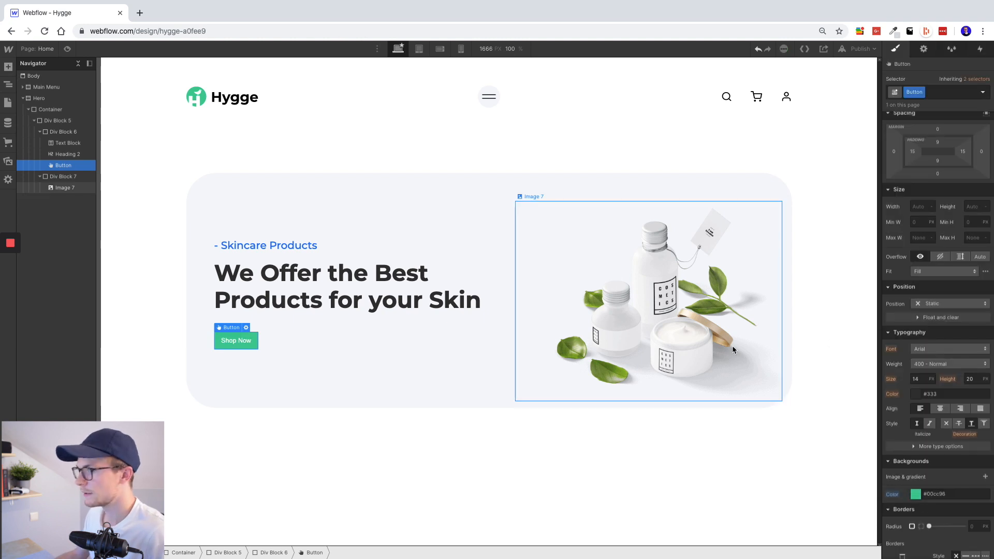
- Set the hero button's font to Montserrat and close the reference page's developer tools
click(934, 353)
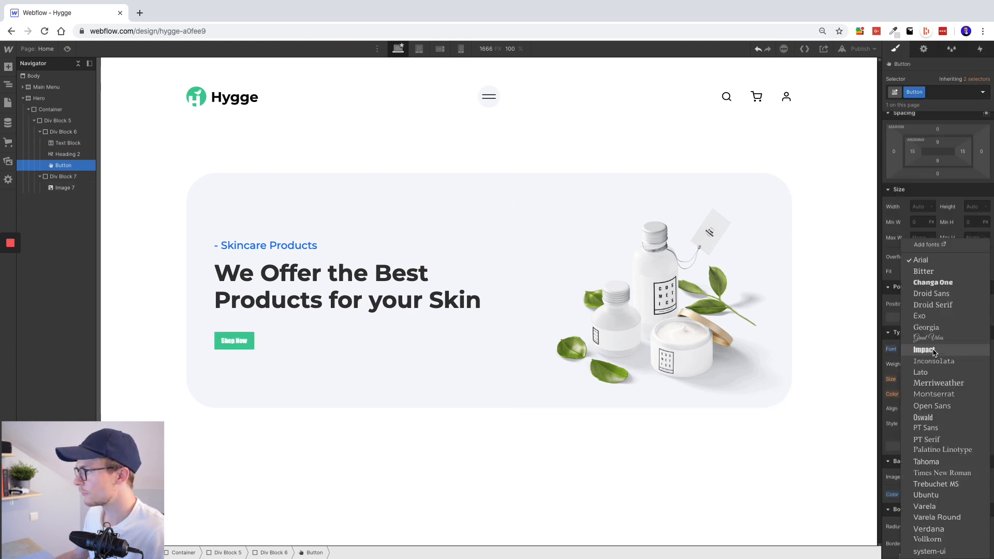
click(939, 394)
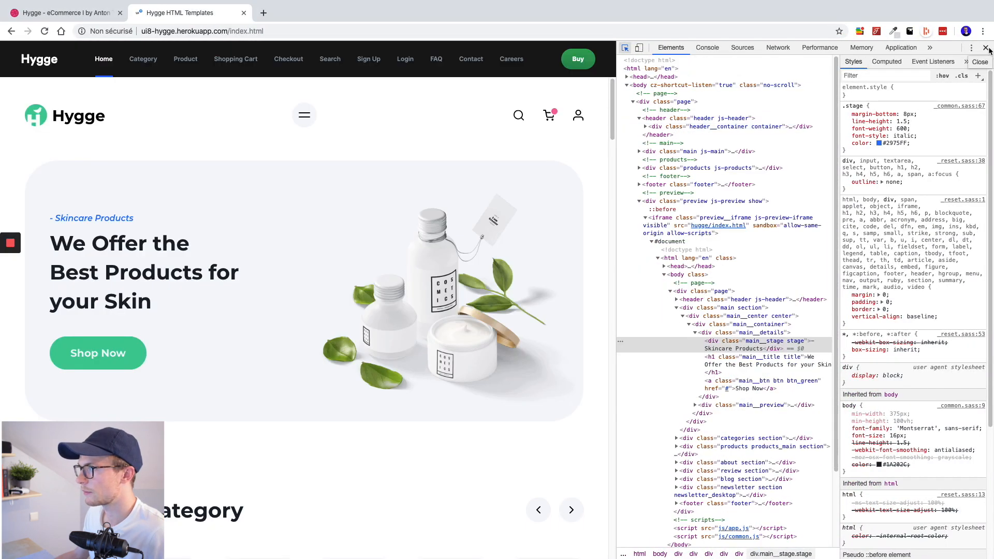
click(986, 48)
key(ctrl+Right)
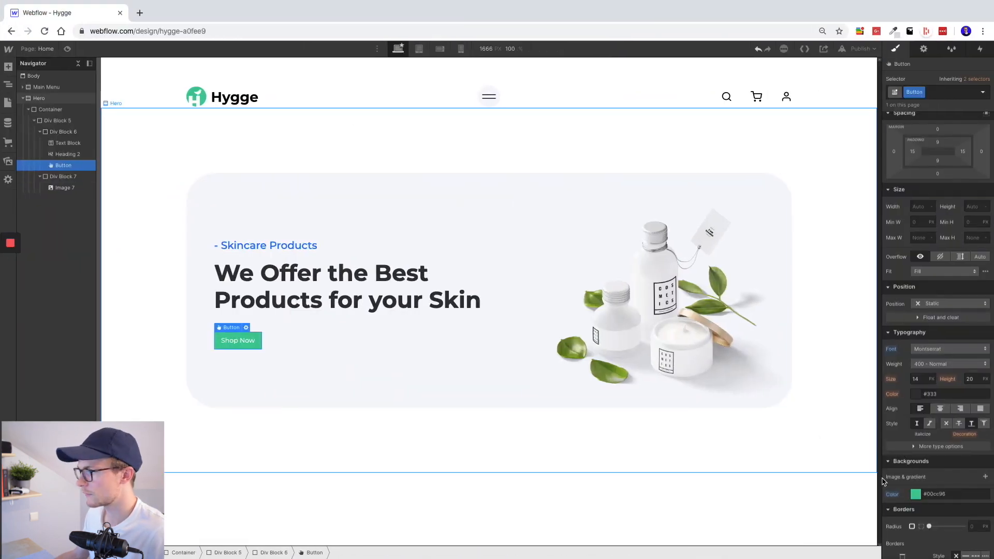
- Set the hero button's text to weight 700 - Bold and size 1.5 em, comparing it with the reference page's button
click(934, 364)
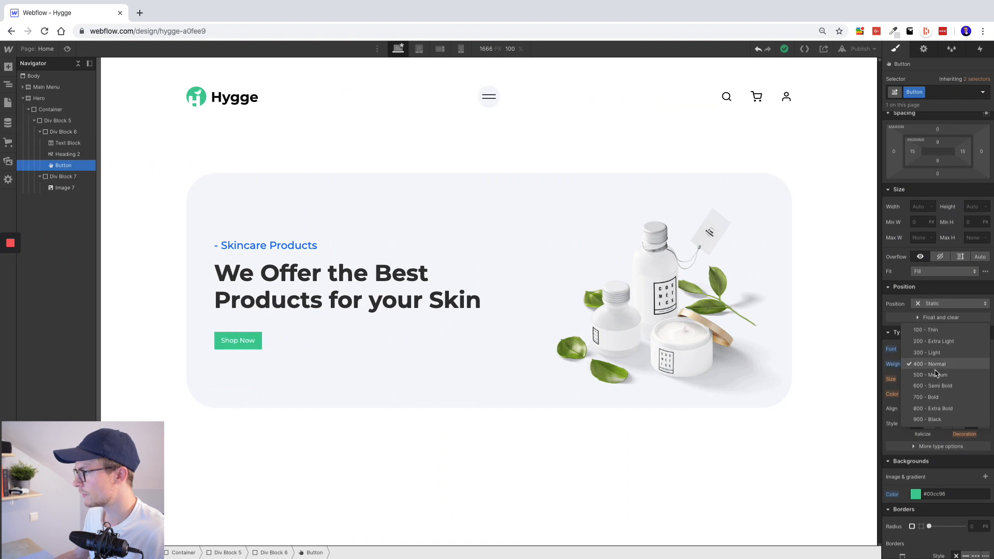
click(937, 401)
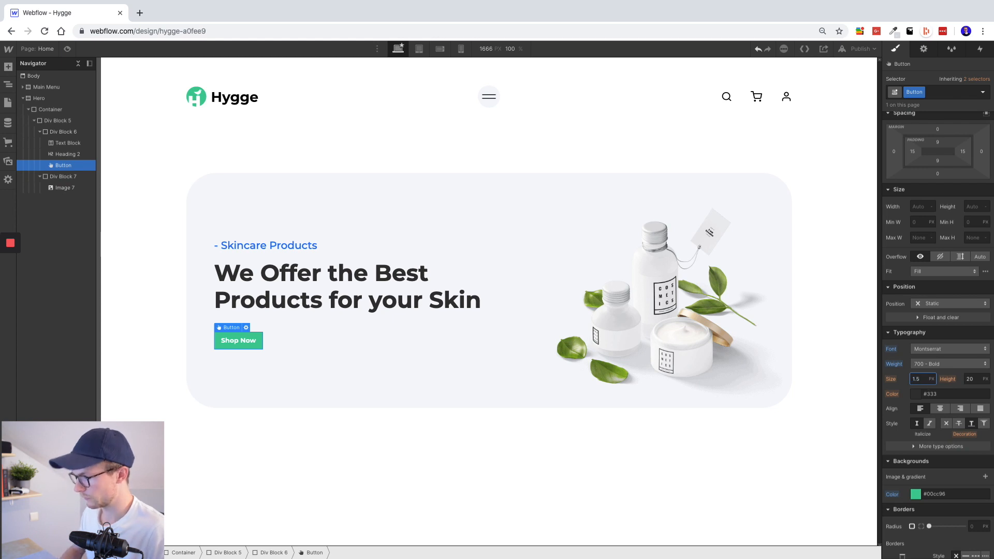
key(ctrl+Left)
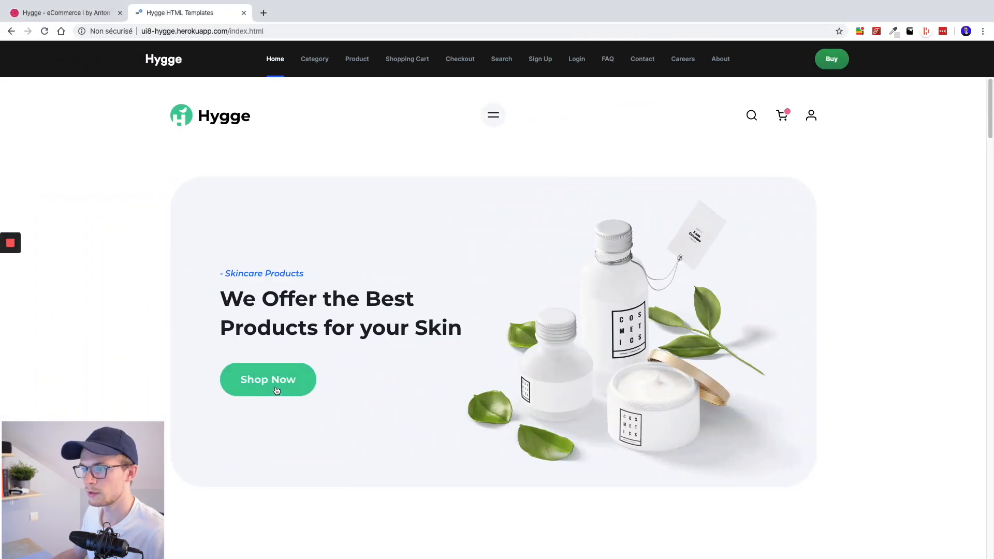
key(ctrl+Right)
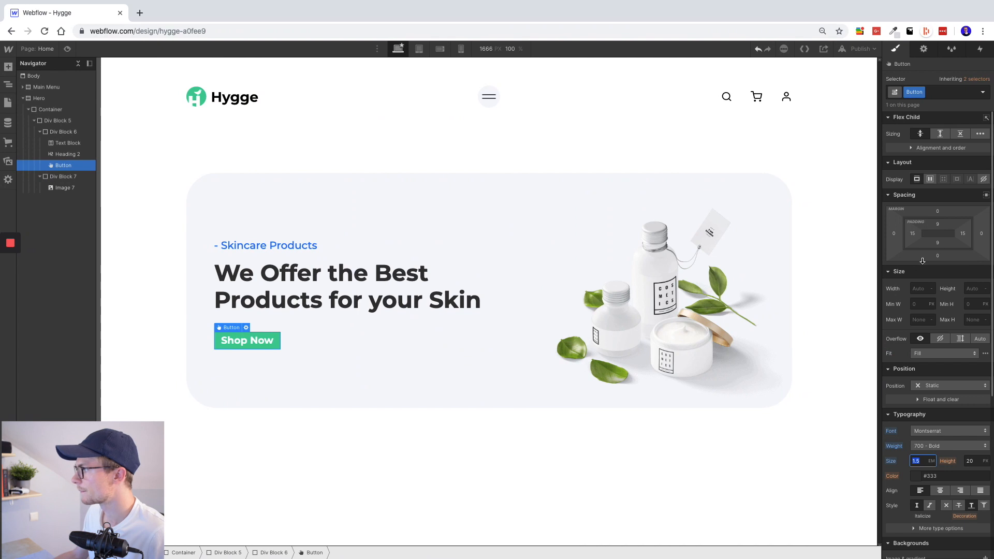
- Give the "Shop Now" button 23 px vertical padding, wider horizontal padding and a 100 px corner radius
drag(912, 233, 954, 236)
scroll(939, 418, down, 3)
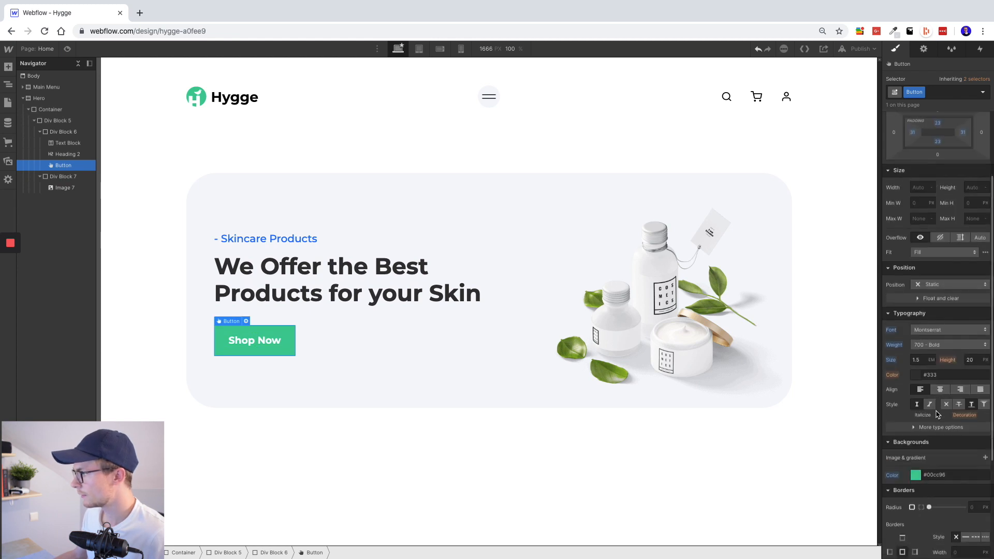
text(px)
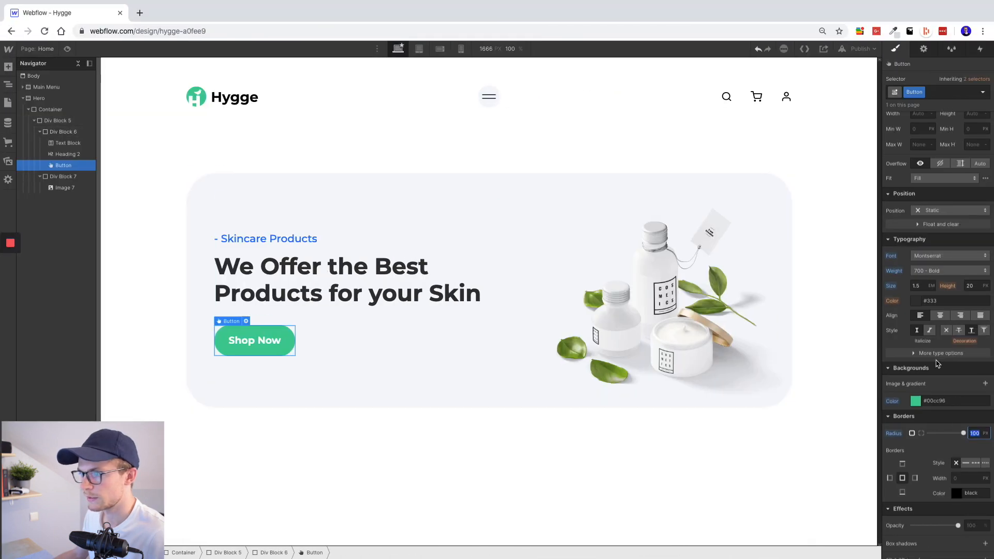
scroll(927, 203, up, 3)
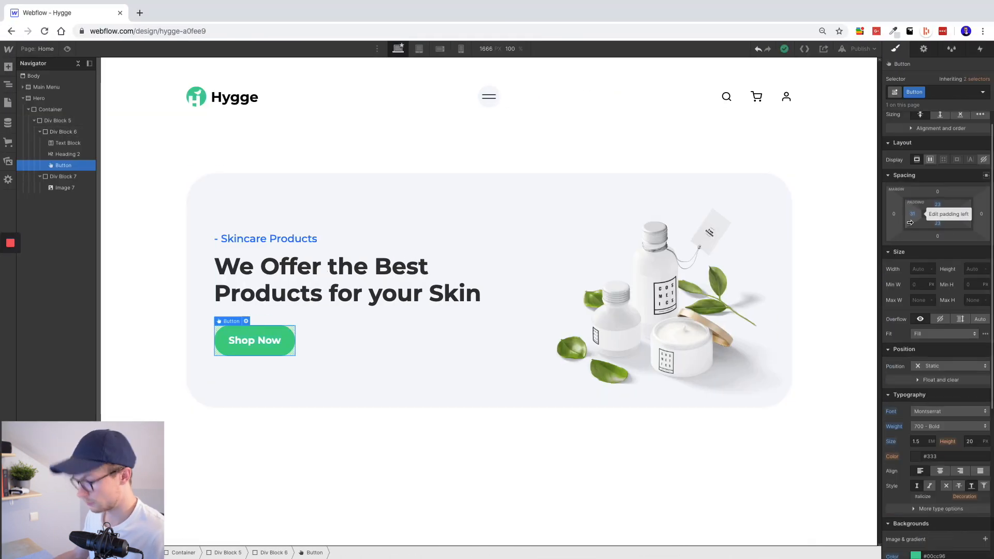
drag(910, 222, 916, 224)
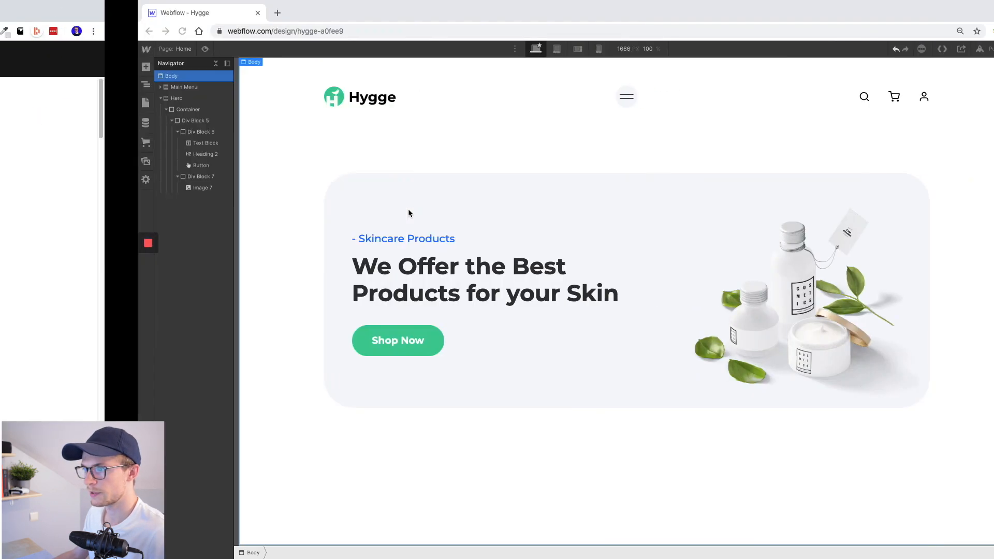
- Increase the height of the rounded hero banner block and set its image column's width to 60%
click(374, 185)
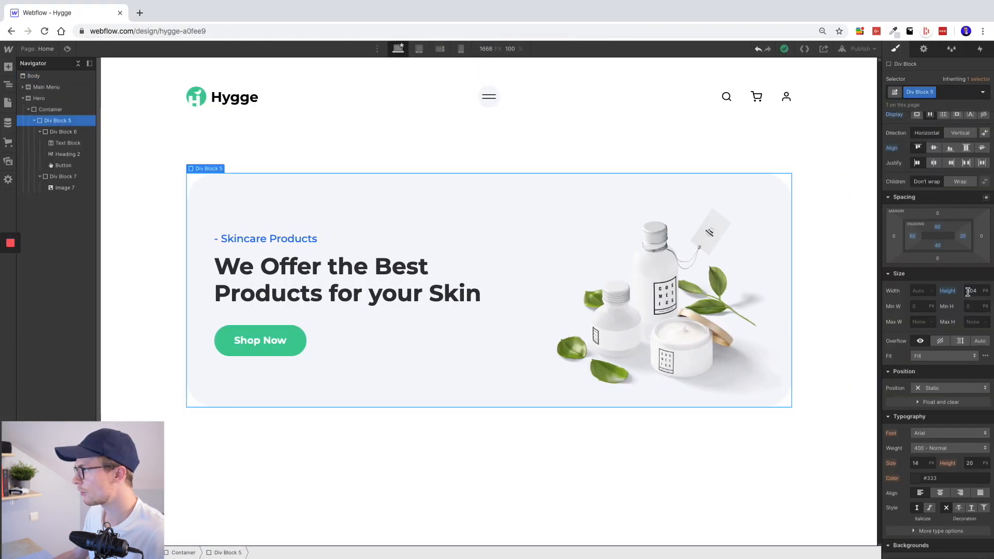
key(Return)
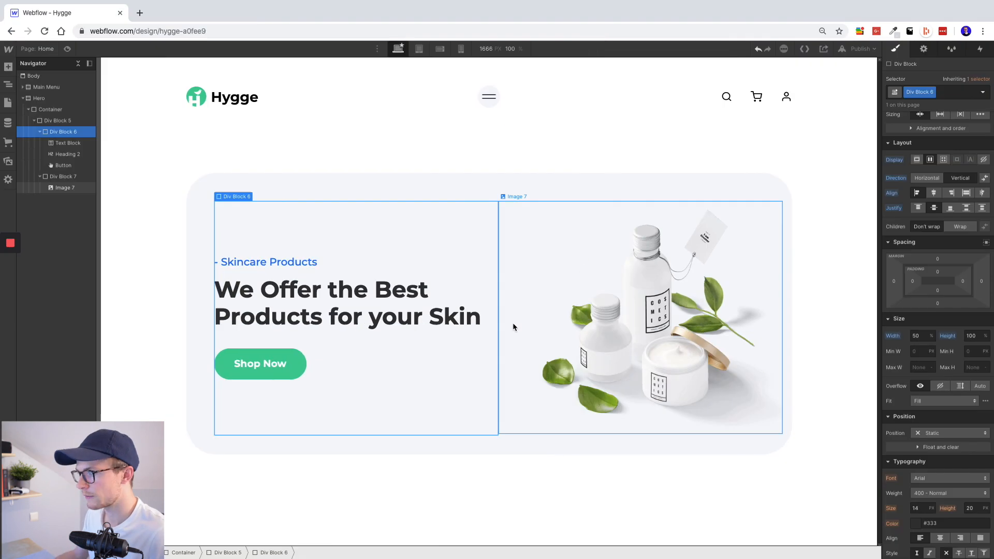
click(512, 326)
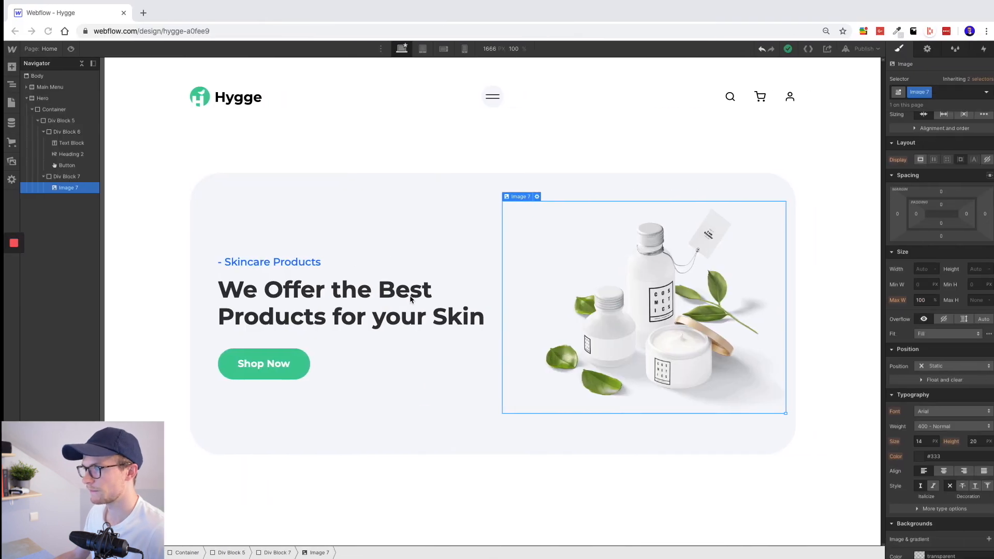
click(46, 177)
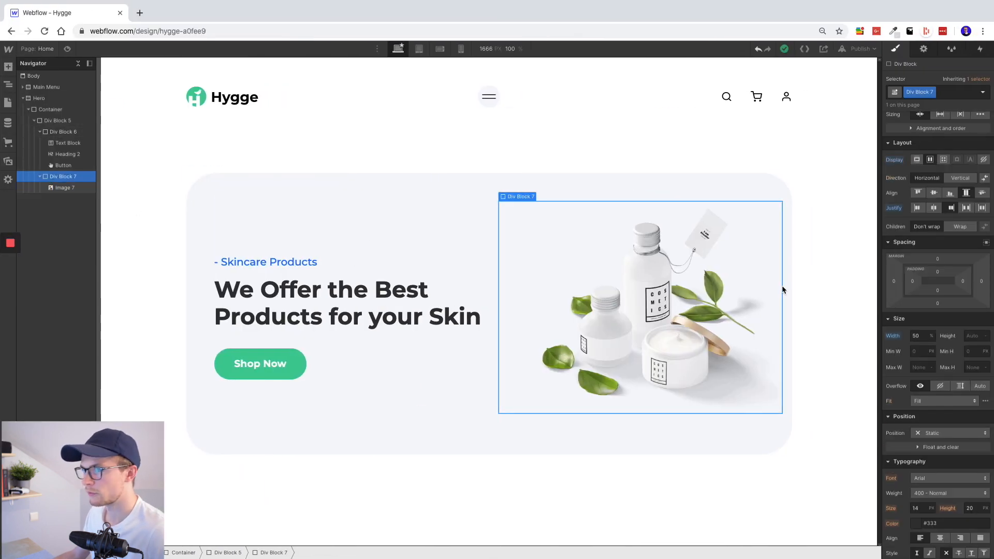
text(6)
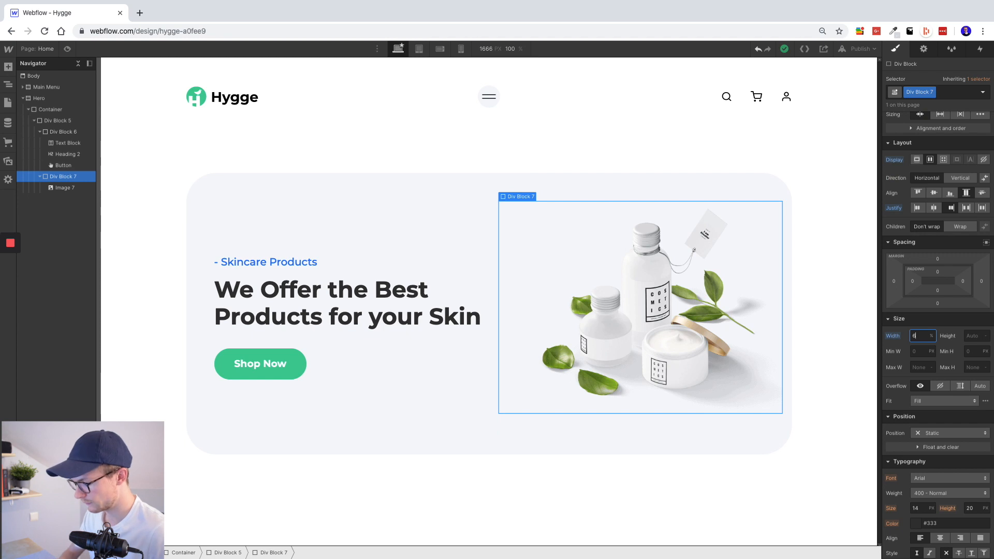
text(0)
- Set the hero's text column width to 40% and compare the banner with the reference page
click(368, 204)
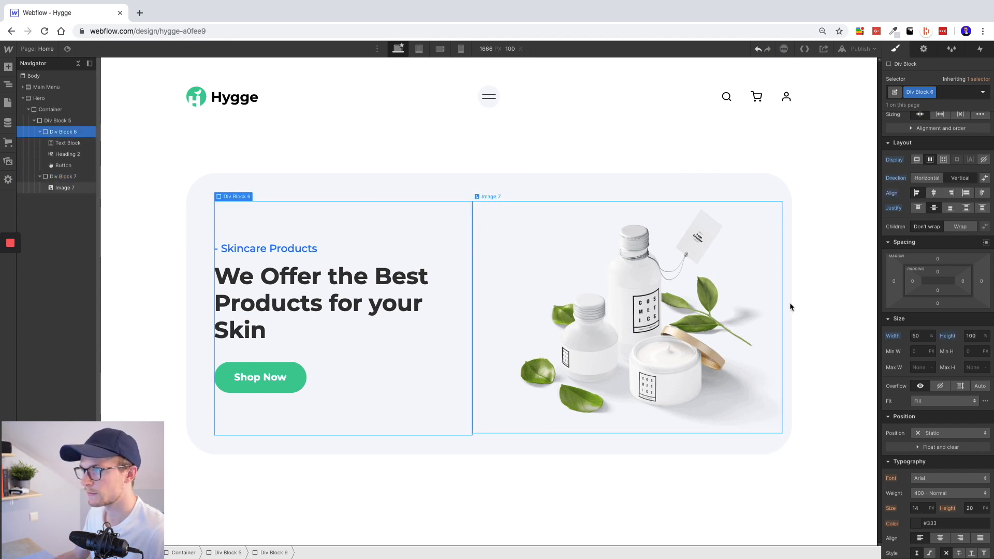
text(40)
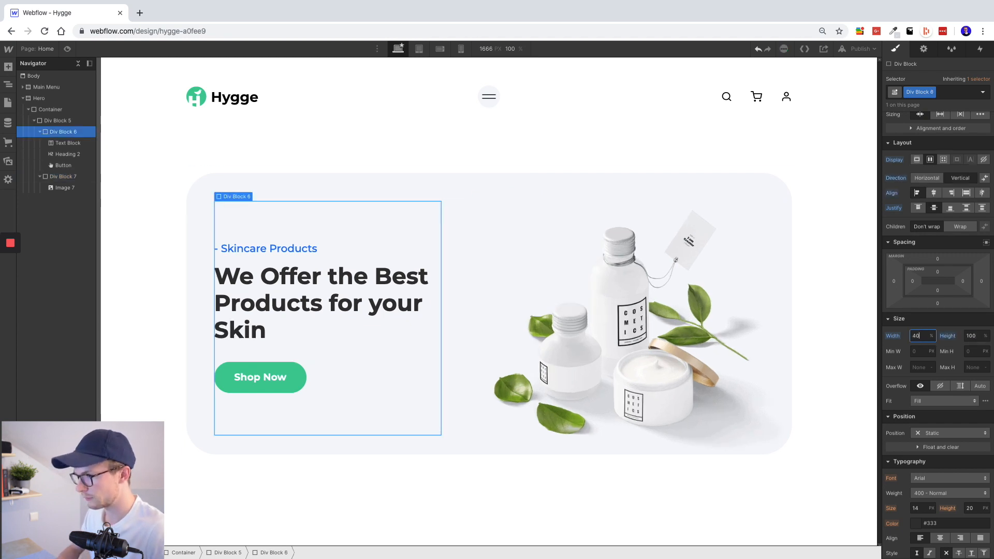
key(super+grave)
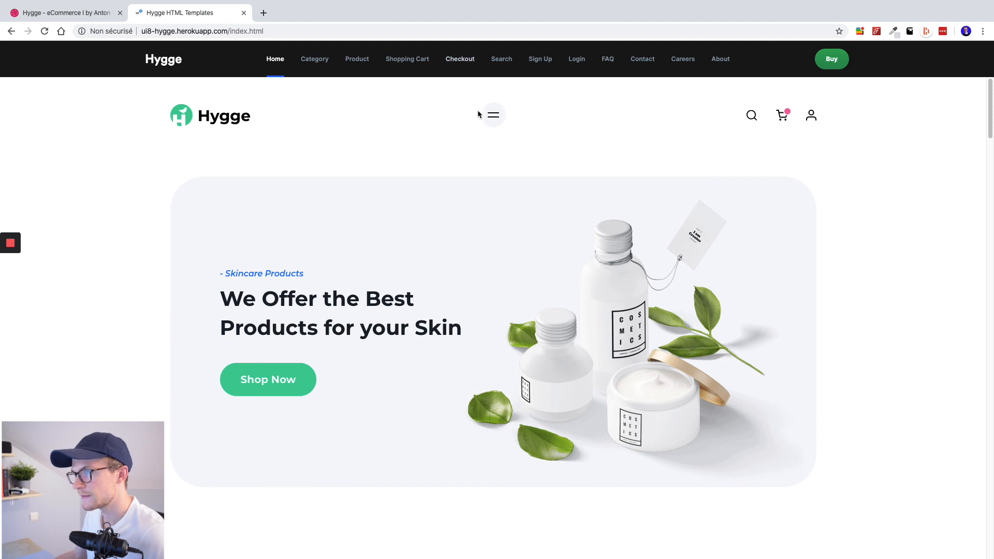
key(ctrl+Right)
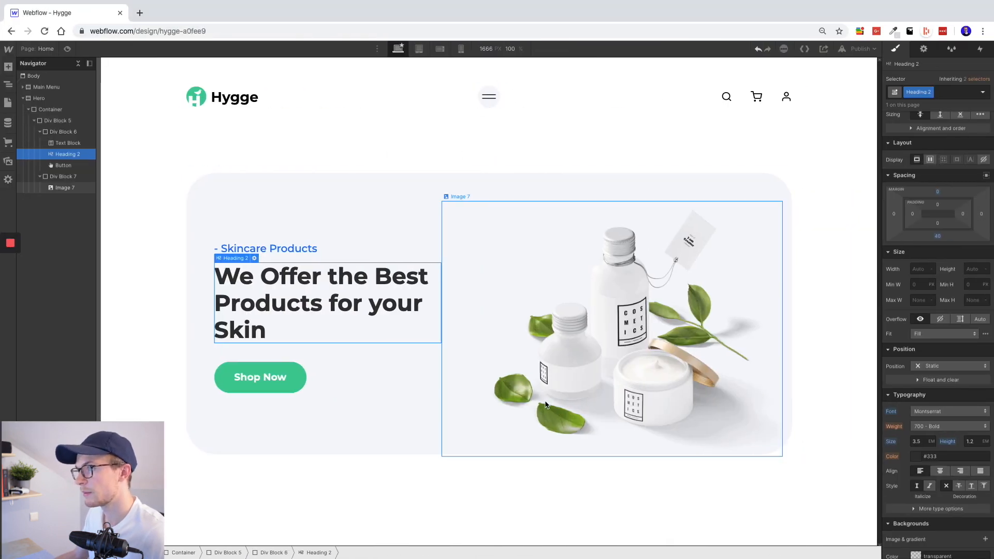
- Set the hero heading's font size to 2.9 em and compare the result with the reference page
click(920, 441)
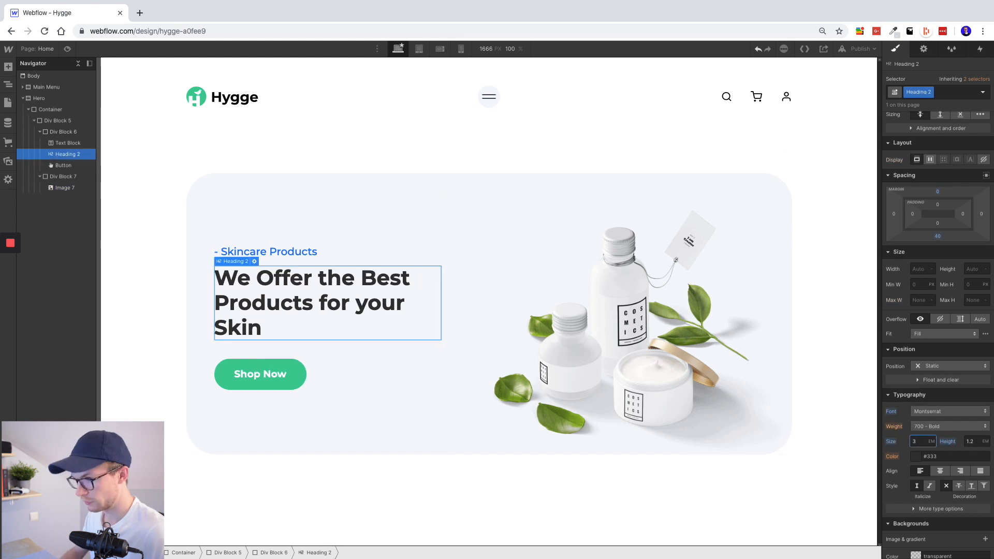
key(BackSpace)
key(BackSpace)
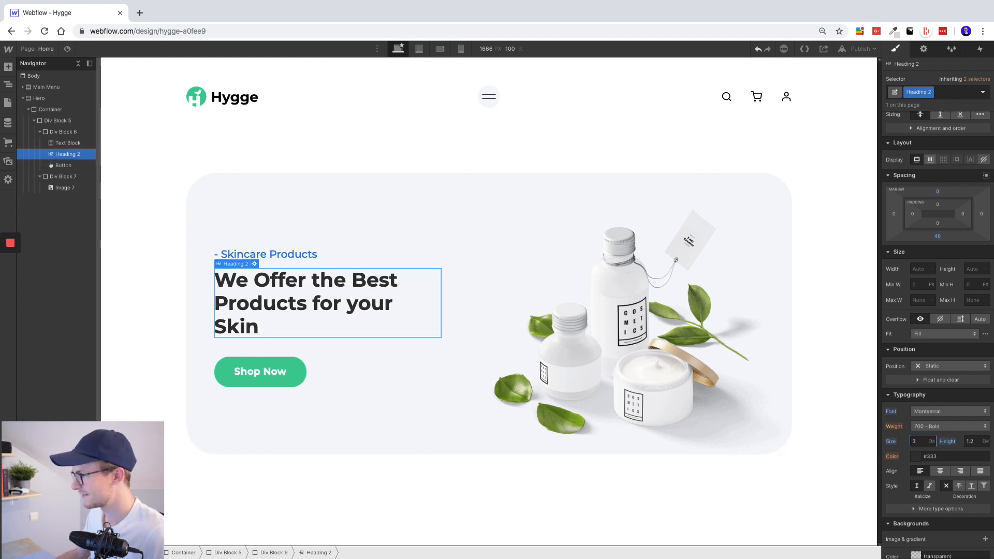
text(2.9)
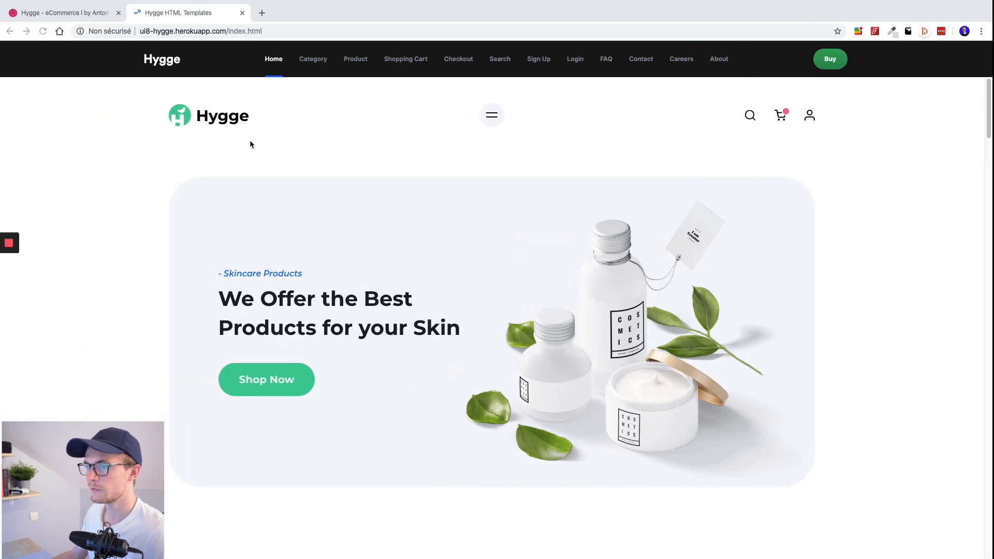
key(ctrl+Right)
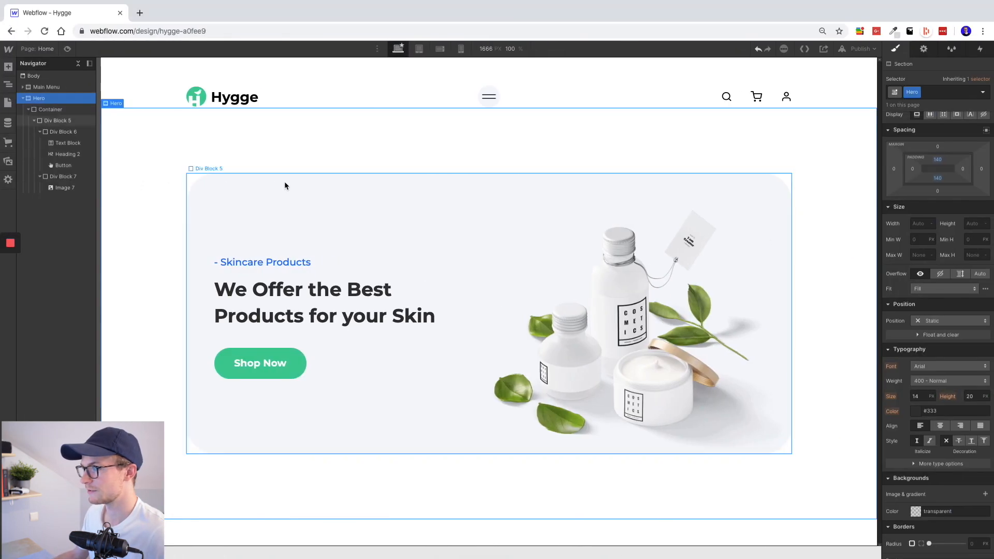
- Examine the reference page's sections below the hero, down to the "Check Out our Blog" area
click(235, 100)
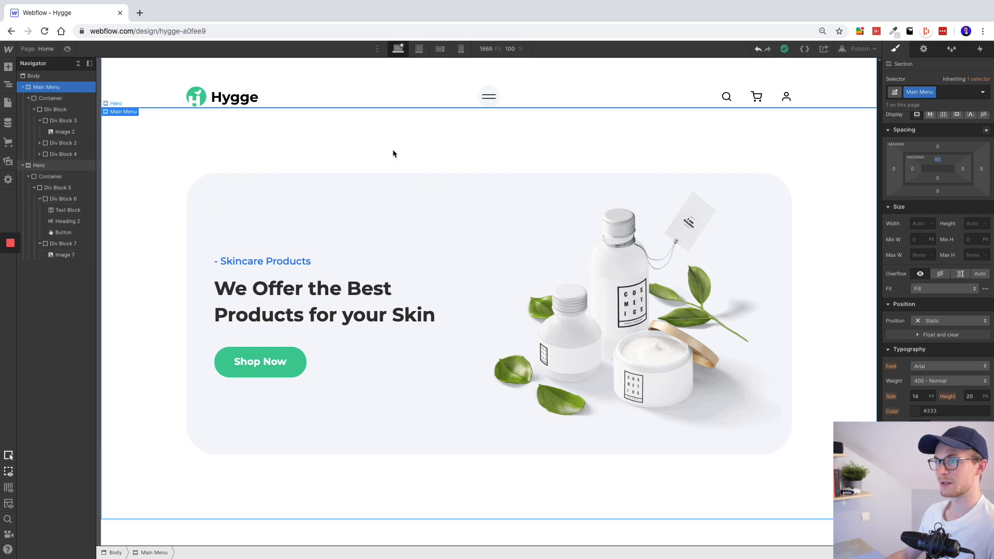
click(392, 150)
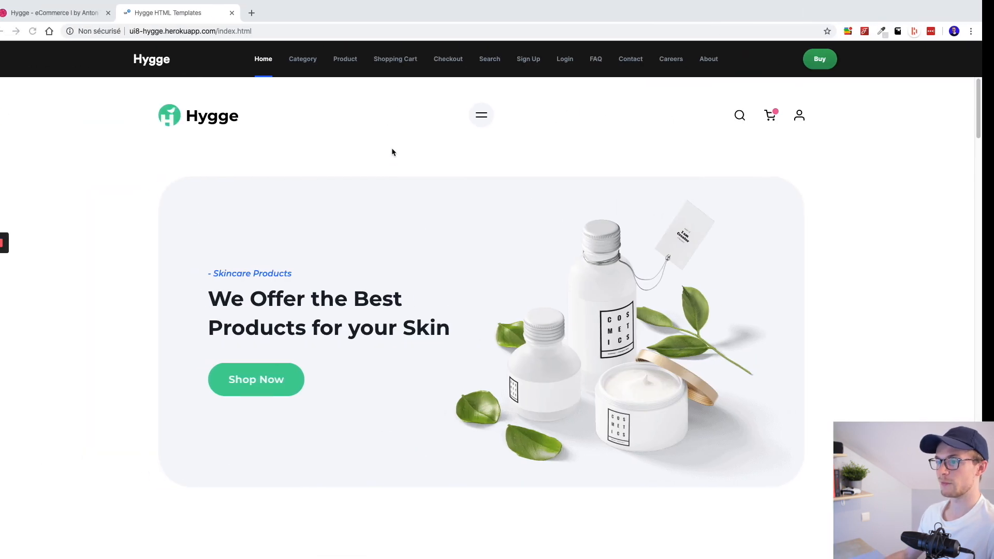
scroll(464, 346, down, 15)
scroll(466, 350, down, 20)
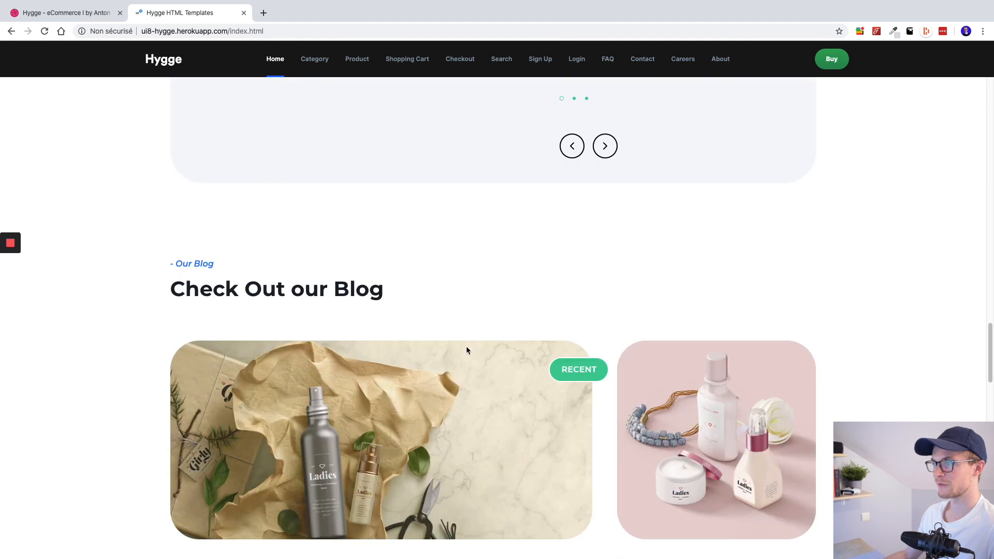
scroll(463, 374, up, 4)
scroll(458, 376, up, 20)
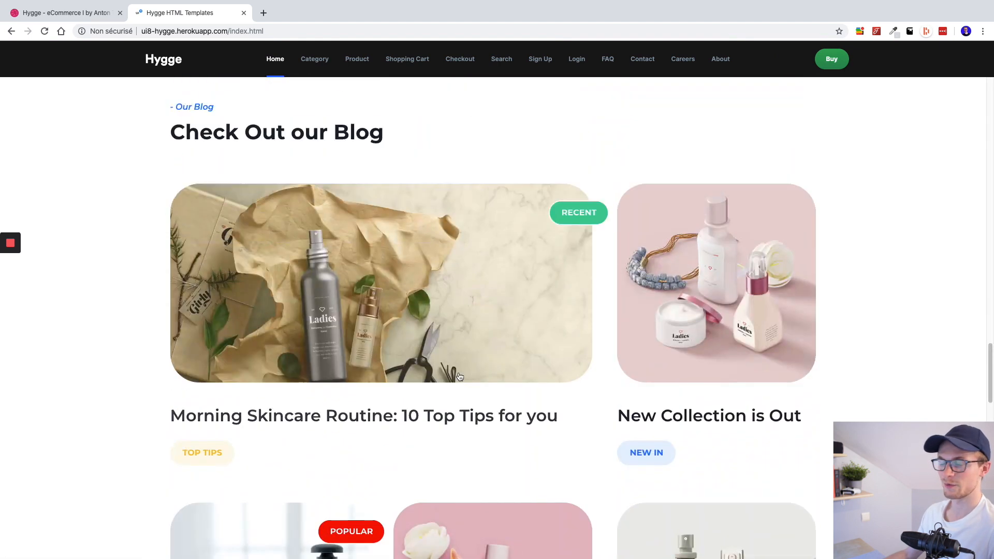